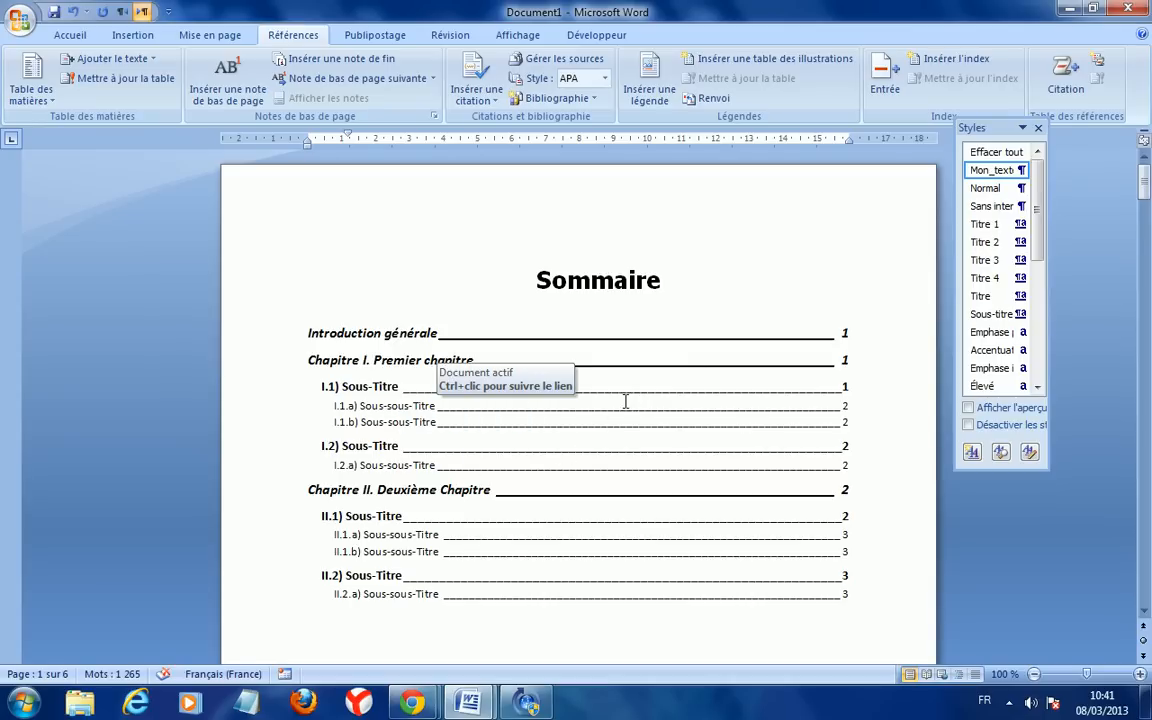
Update the entire table of contents under Sommaire, not only its page numbers.
{"action": "right_click", "coordinate": [584, 395]}
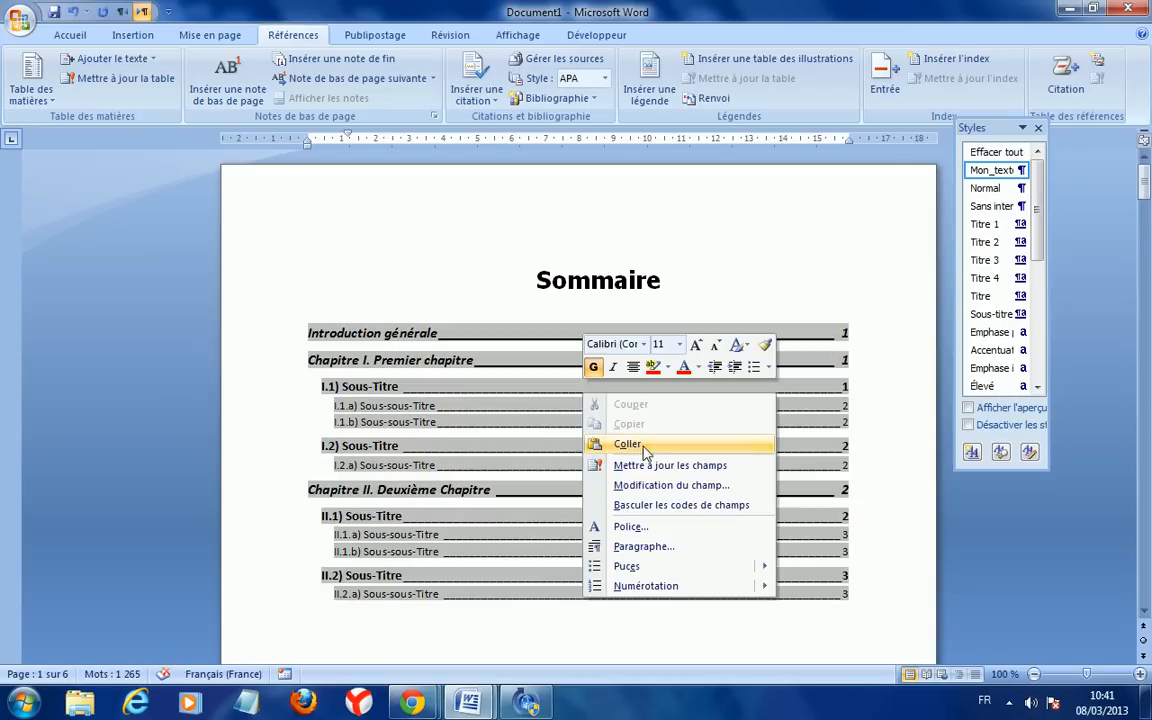
{"action": "left_click", "coordinate": [661, 471]}
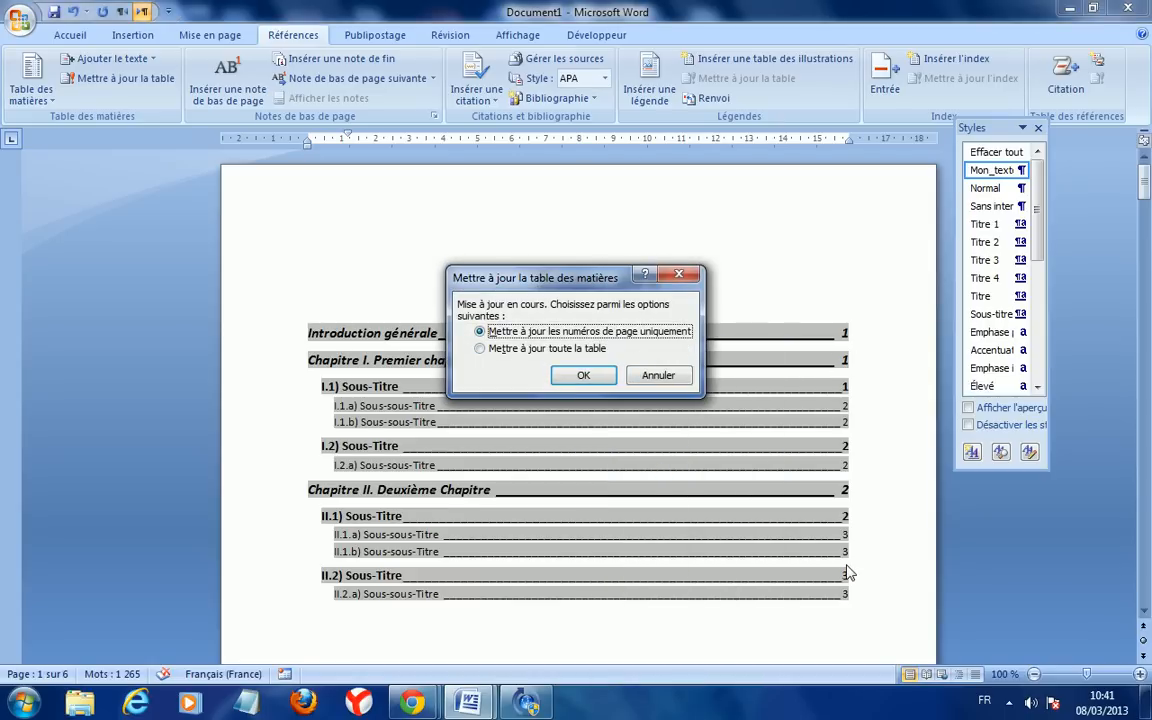
{"action": "left_click", "coordinate": [576, 352]}
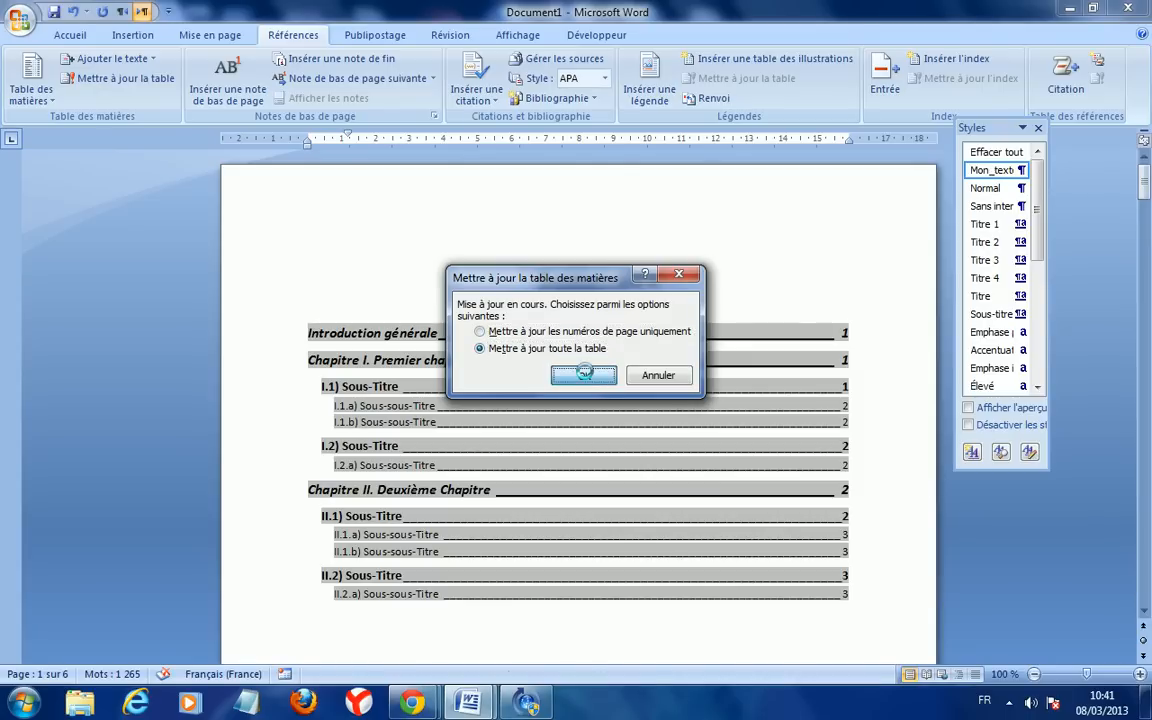
{"action": "left_click", "coordinate": [586, 378]}
Select the numbering of the "Premier chapitre" heading and open the definition of a new multilevel list for it.
{"action": "left_click_drag", "start_coordinate": [1146, 193], "coordinate": [1146, 281]}
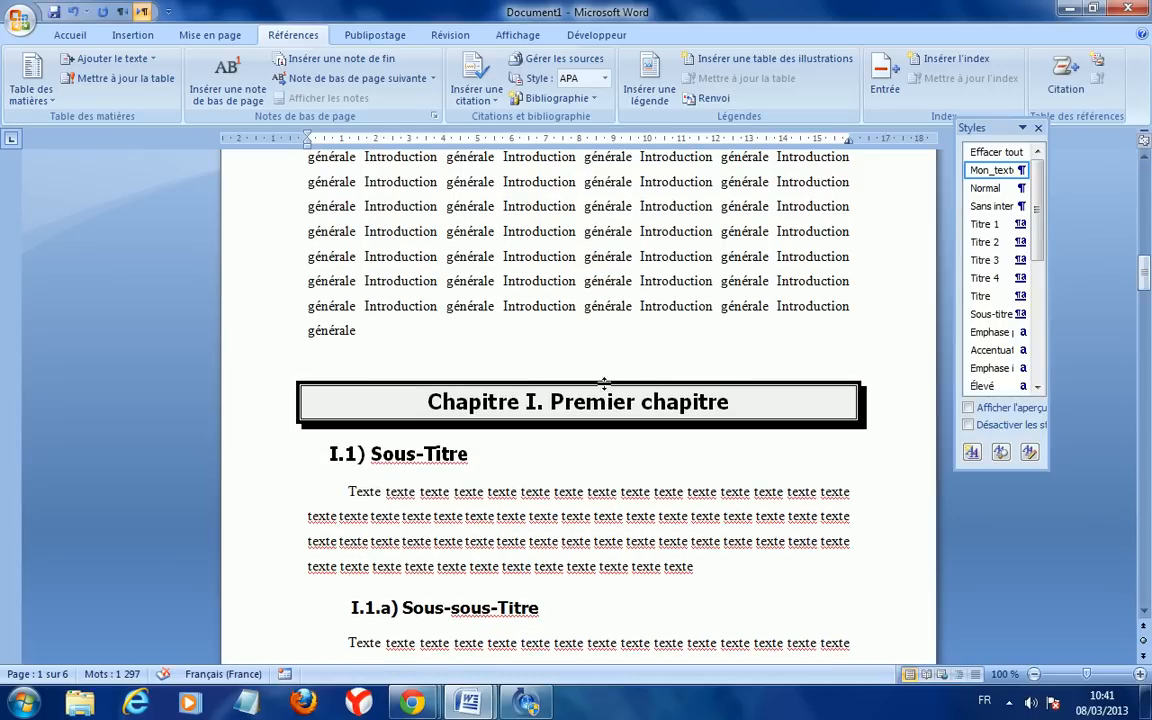
{"action": "left_click", "coordinate": [505, 411]}
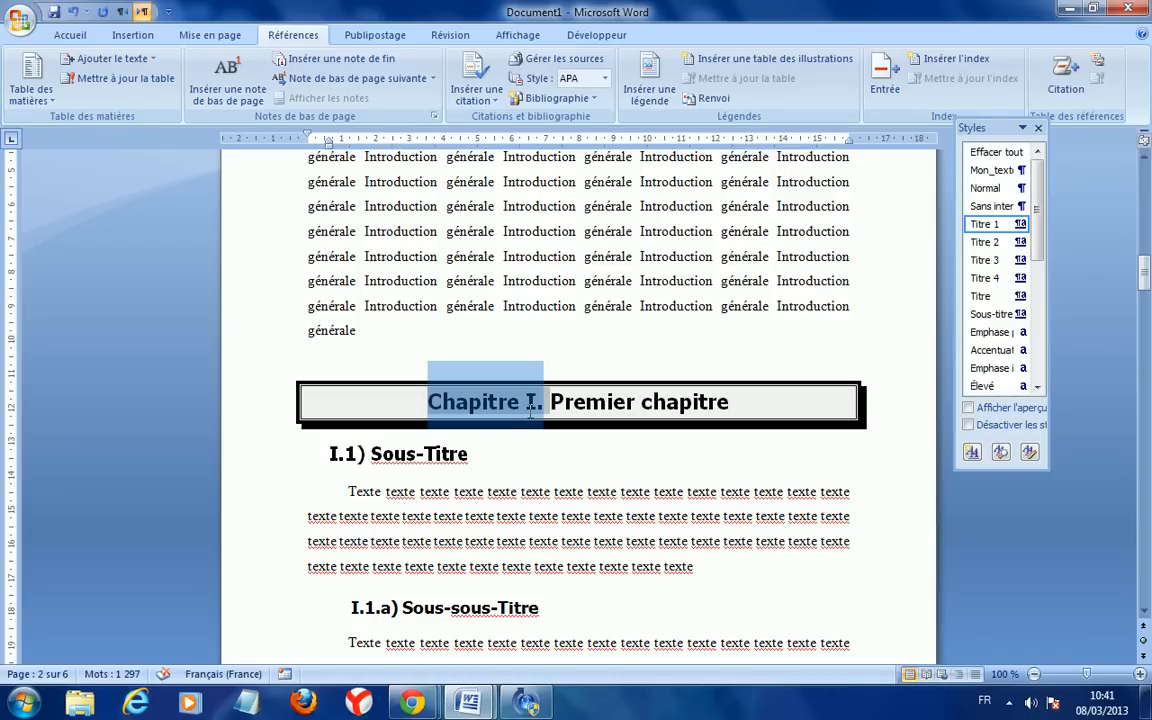
{"action": "left_click", "coordinate": [496, 455]}
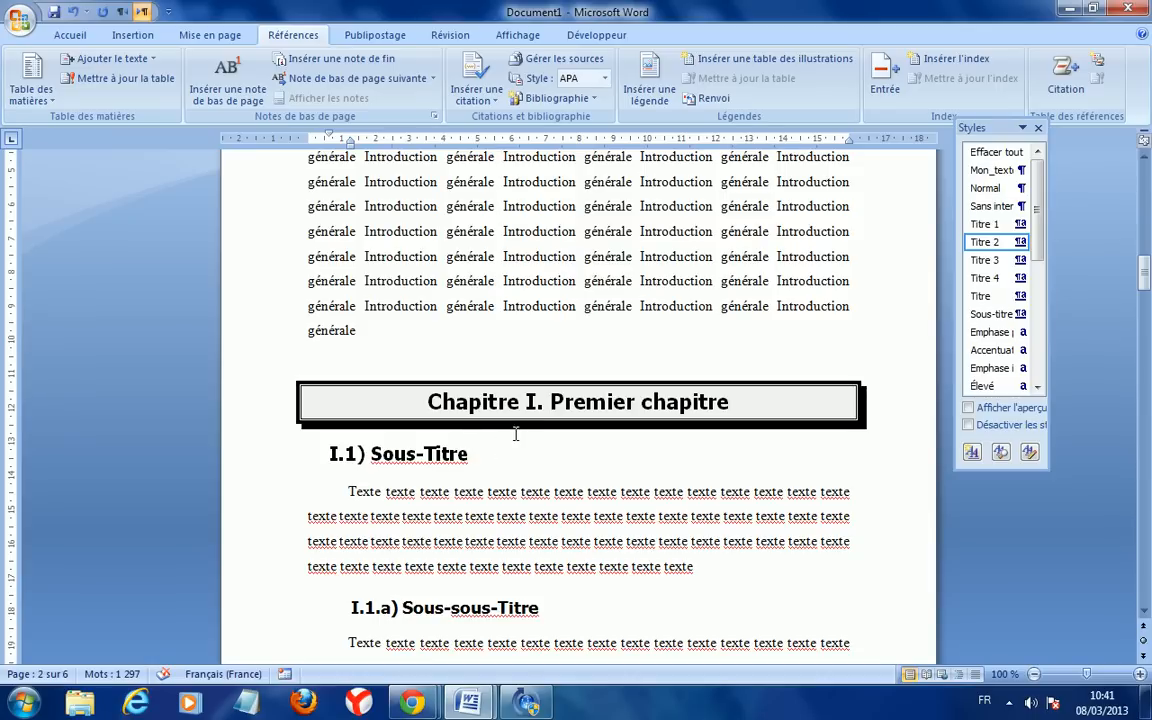
{"action": "left_click", "coordinate": [492, 409]}
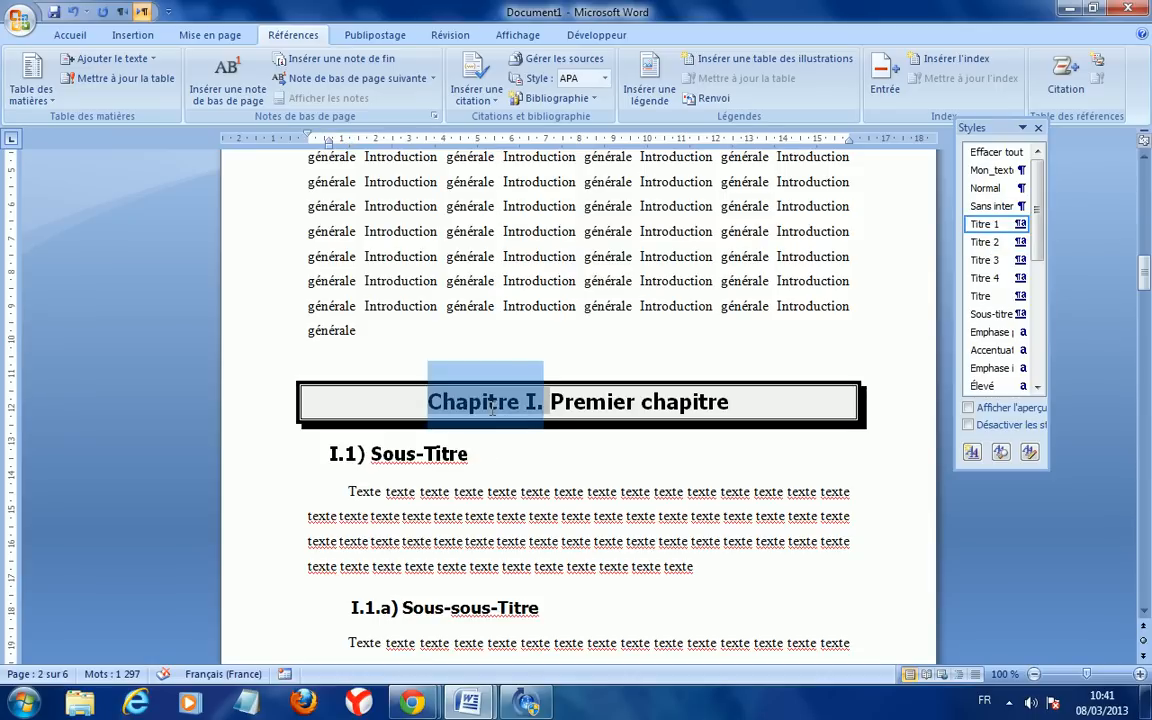
{"action": "left_click", "coordinate": [346, 456]}
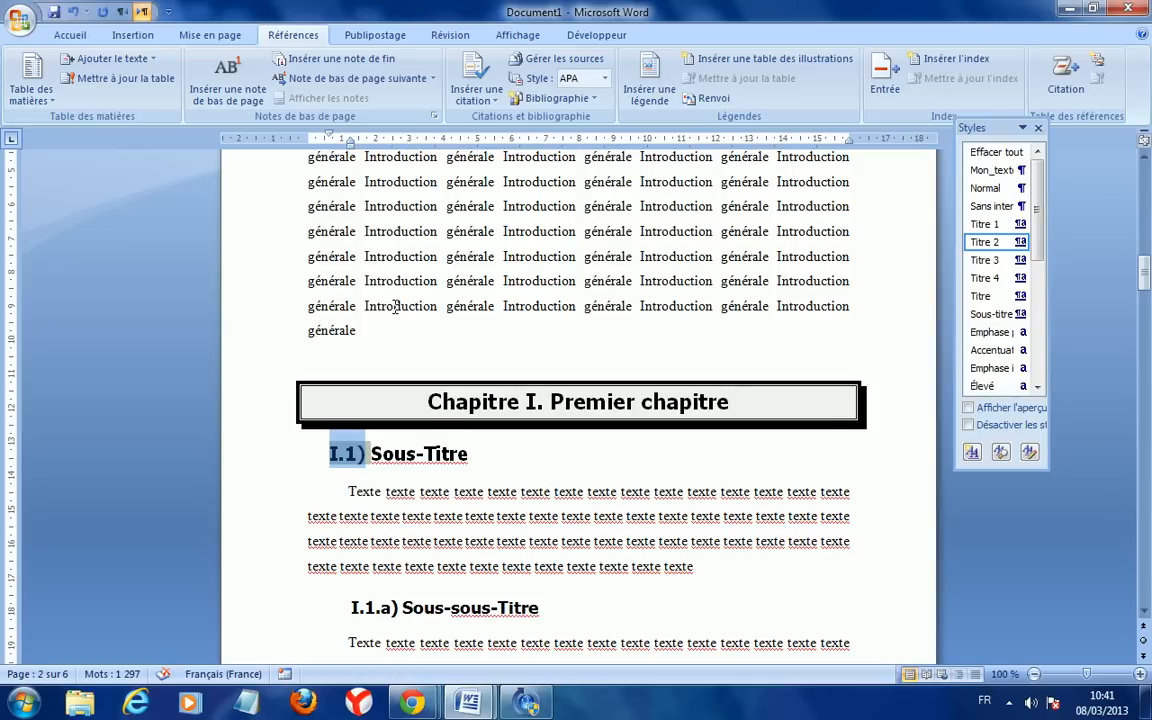
{"action": "left_click", "coordinate": [486, 404]}
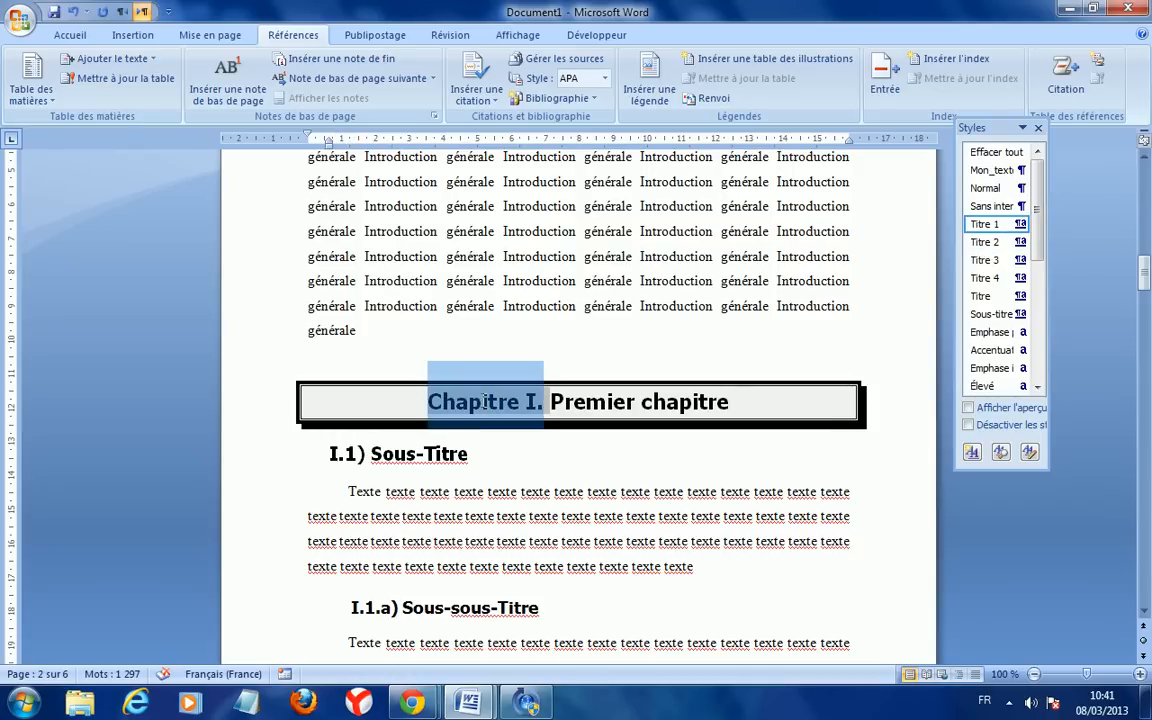
{"action": "left_click", "coordinate": [70, 35]}
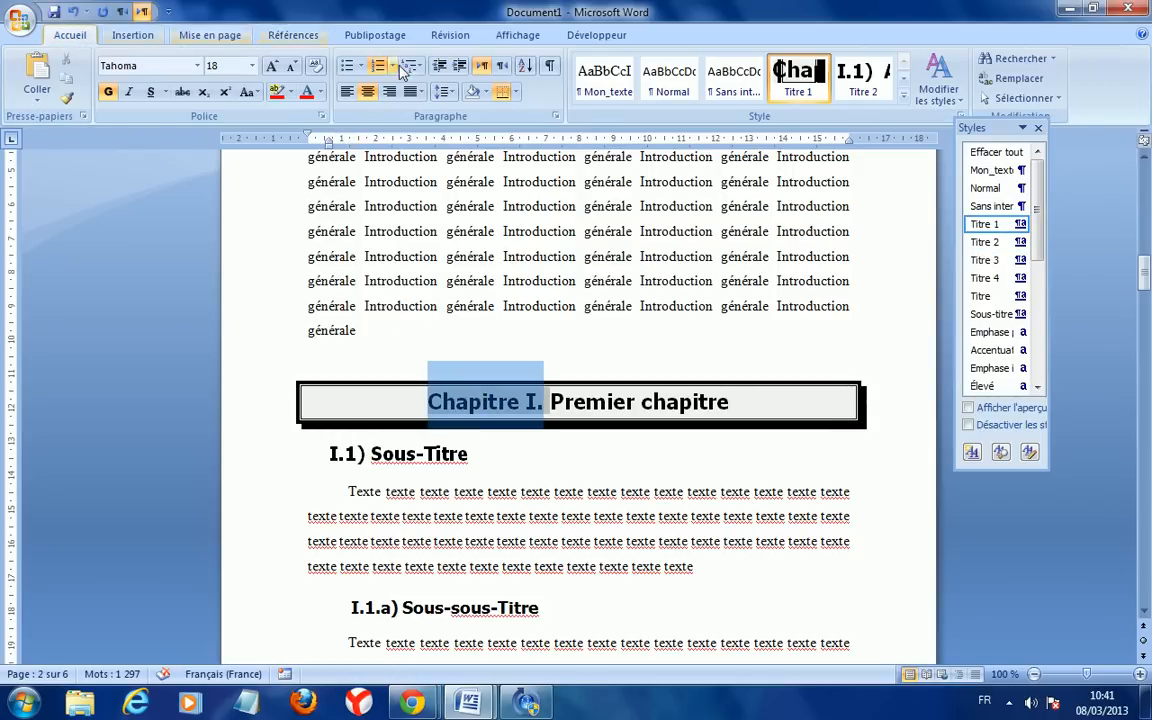
{"action": "left_click", "coordinate": [424, 67]}
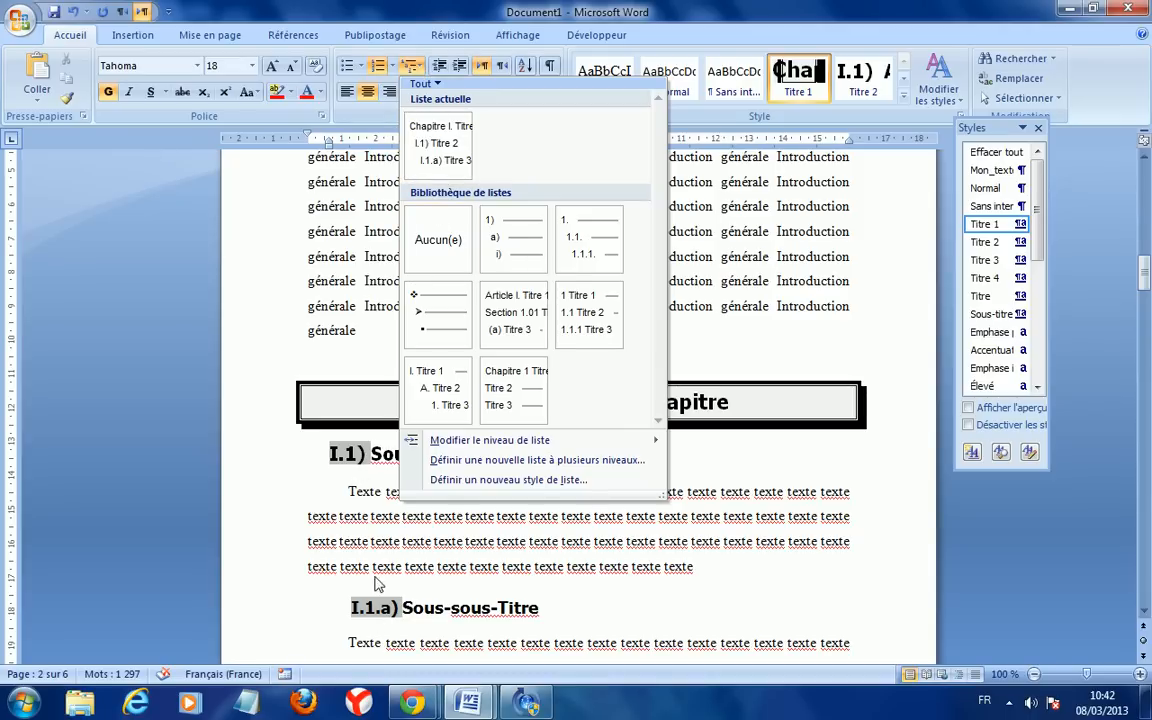
{"action": "left_click", "coordinate": [495, 461]}
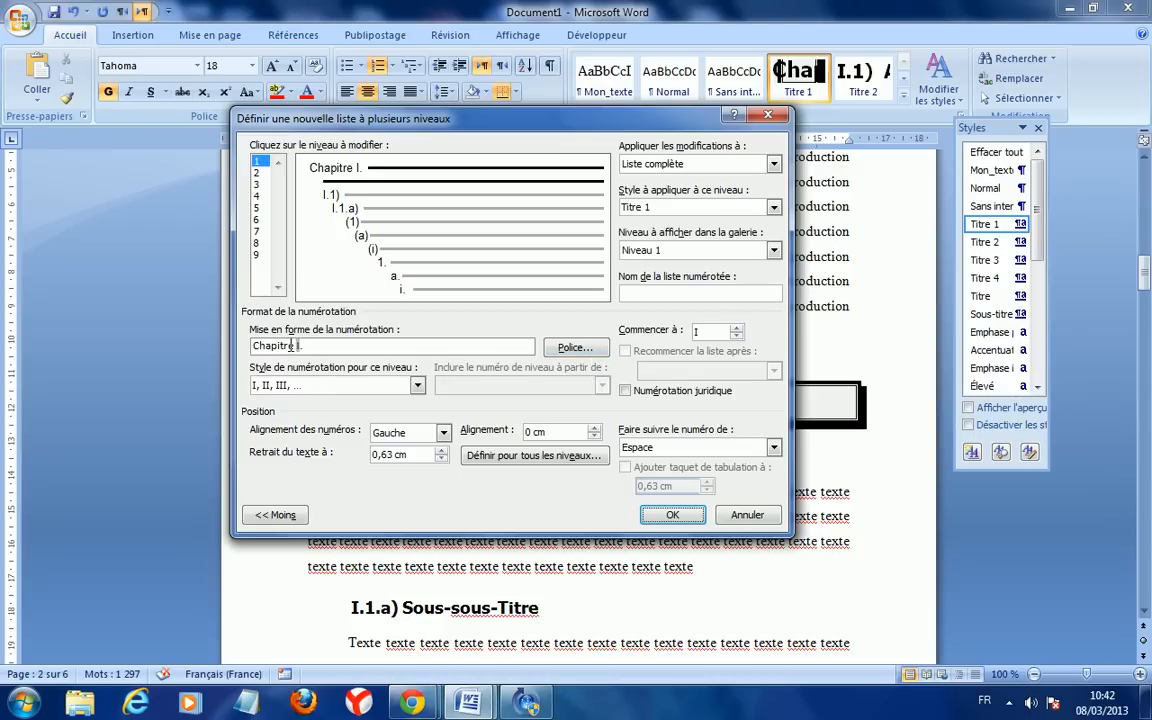
Shorten the level 1 numbering prefix to "Chap" and set its number style to A, B, C.
{"action": "key", "text": "BackSpace"}
{"action": "key", "text": "BackSpace"}
{"action": "key", "text": "BackSpace"}
{"action": "key", "text": "BackSpace"}
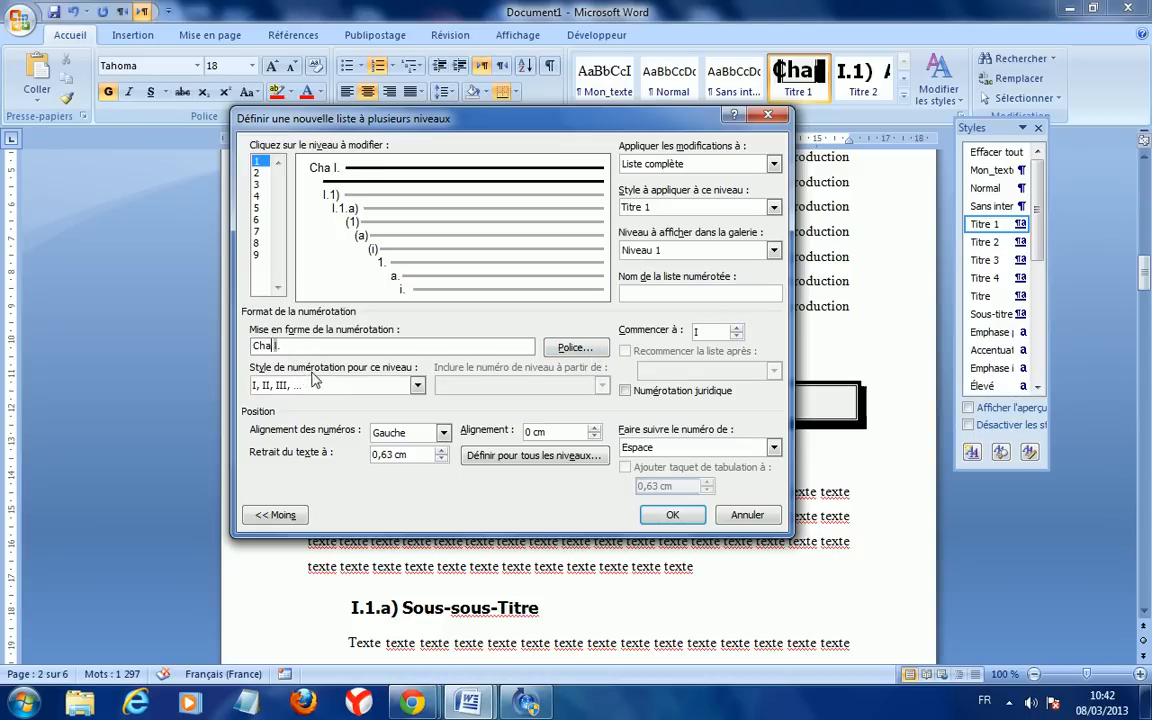
{"action": "type", "text": "p"}
{"action": "left_click", "coordinate": [417, 385]}
{"action": "left_click", "coordinate": [418, 458]}
{"action": "left_click", "coordinate": [418, 458]}
{"action": "left_click", "coordinate": [351, 453]}
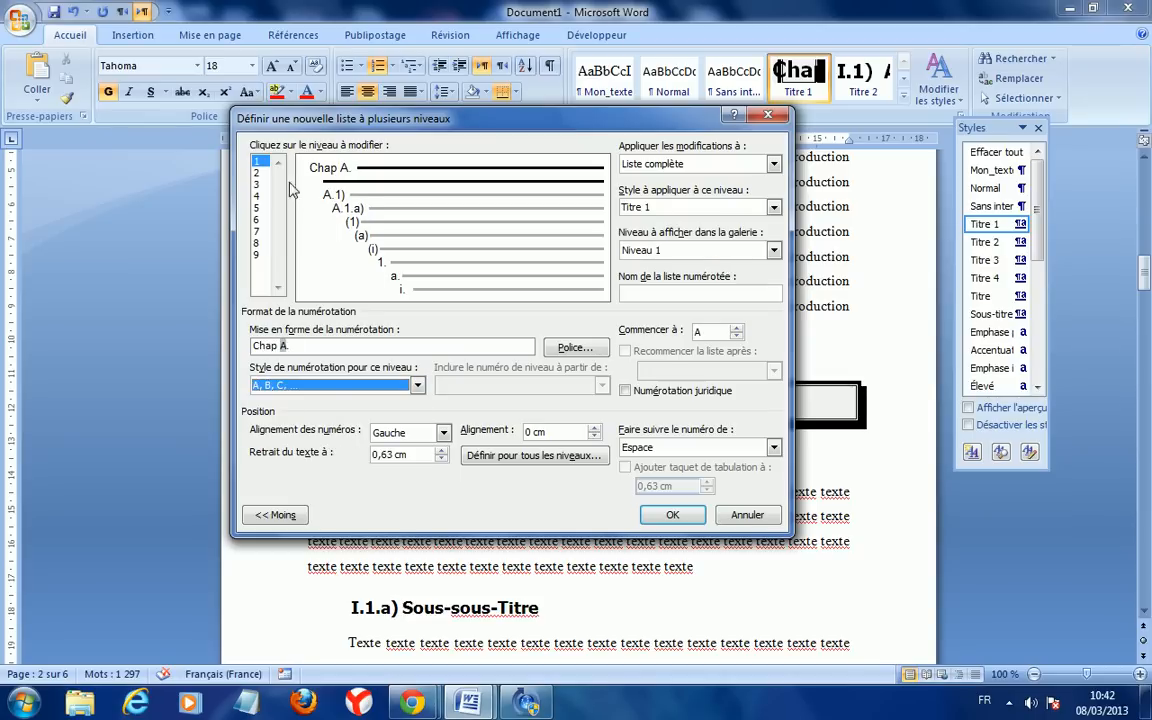
Remove the parent-level numbers from levels 2 and 3 so their formats are "1)" and "a)", and apply the list.
{"action": "left_click", "coordinate": [257, 172]}
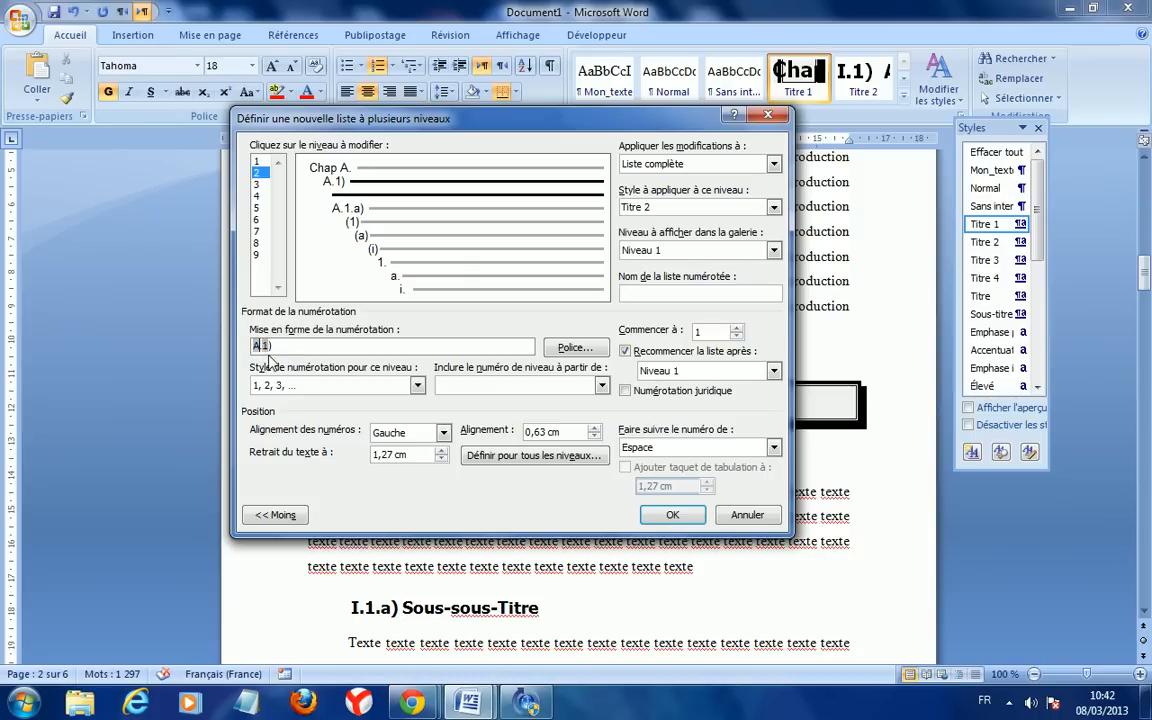
{"action": "key", "text": "BackSpace"}
{"action": "key", "text": "BackSpace"}
{"action": "left_click", "coordinate": [257, 185]}
{"action": "left_click_drag", "start_coordinate": [268, 345], "coordinate": [245, 352]}
{"action": "key", "text": "BackSpace"}
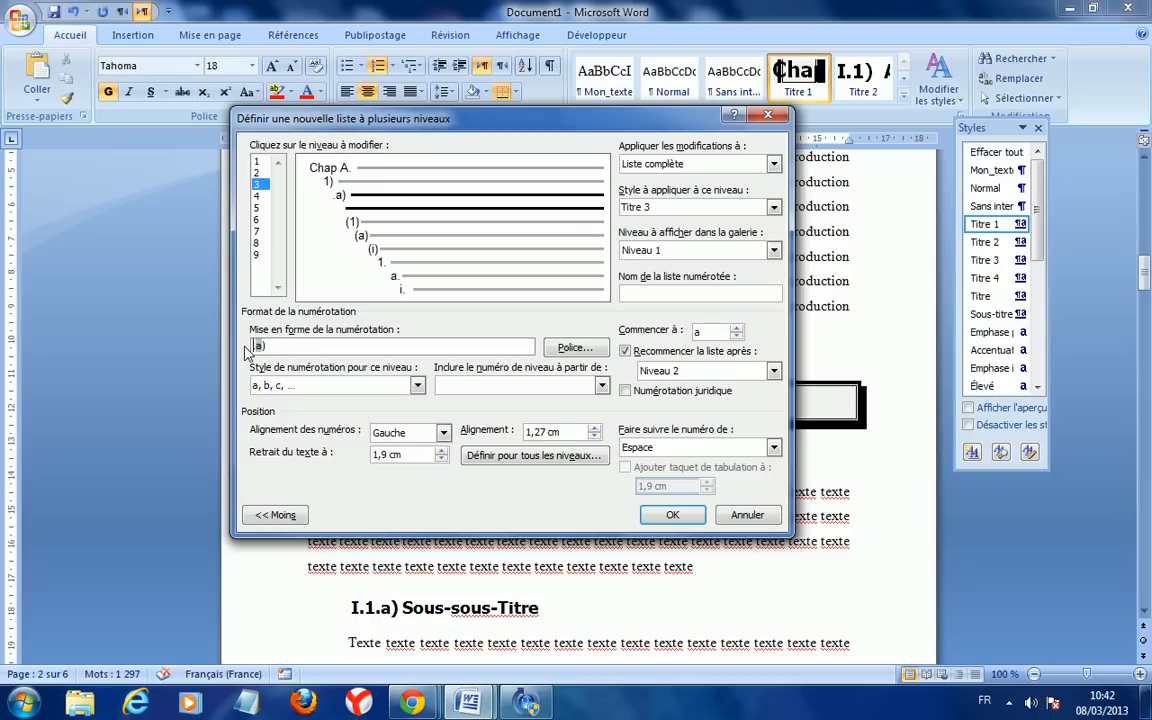
{"action": "left_click", "coordinate": [665, 515]}
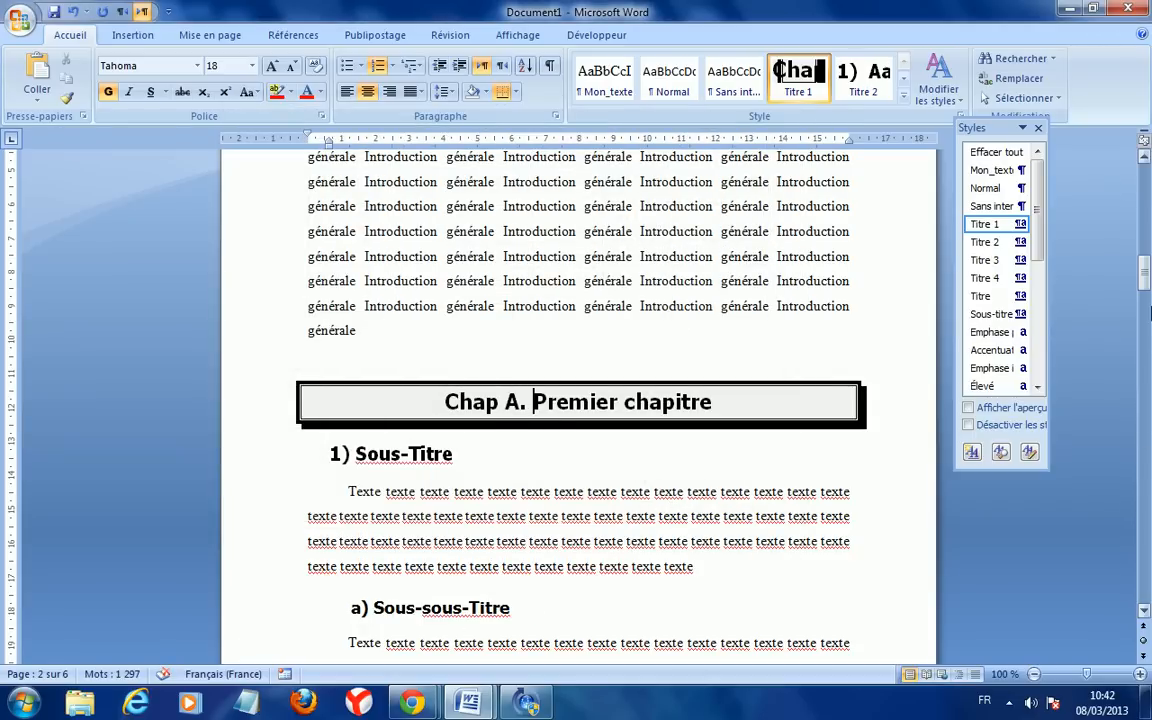
Update the whole table of contents with the new heading numbering and look over its entries.
{"action": "mouse_move", "coordinate": [1146, 290]}
{"action": "left_mouse_down"}
{"action": "mouse_move", "coordinate": [1146, 432]}
{"action": "mouse_move", "coordinate": [1147, 190]}
{"action": "left_mouse_up"}
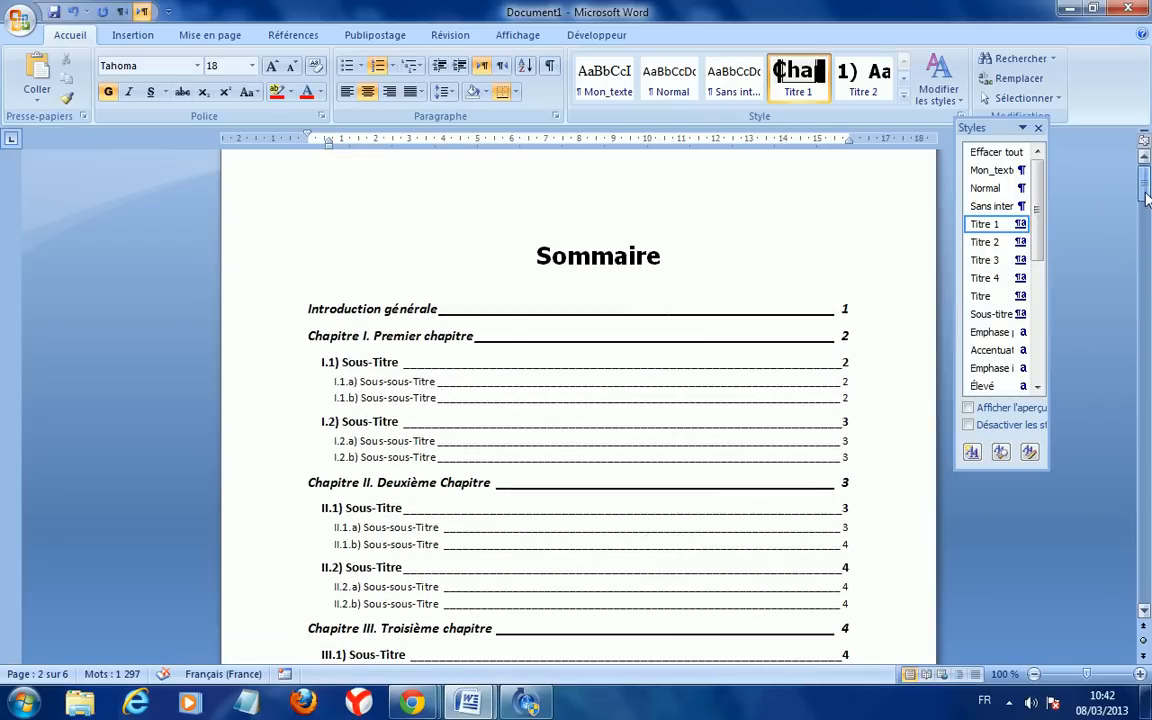
{"action": "right_click", "coordinate": [645, 321]}
{"action": "left_click", "coordinate": [700, 395]}
{"action": "left_click", "coordinate": [535, 348]}
{"action": "left_click", "coordinate": [578, 375]}
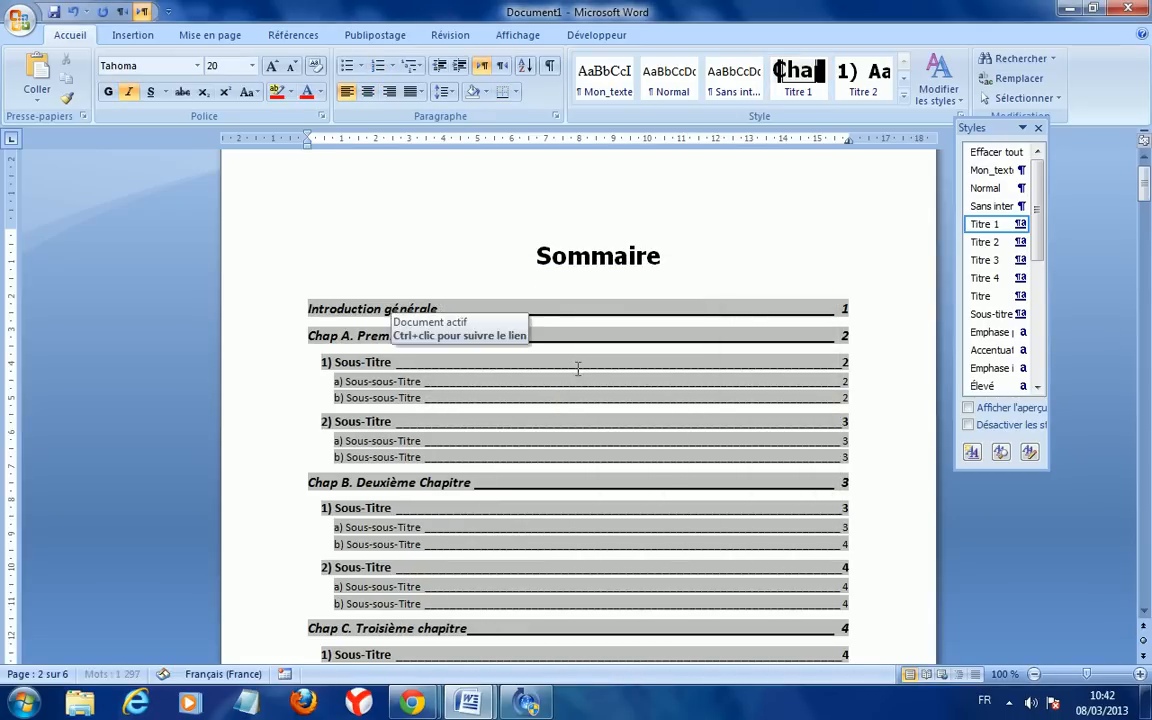
{"action": "left_click_drag", "start_coordinate": [1145, 184], "coordinate": [1145, 188]}
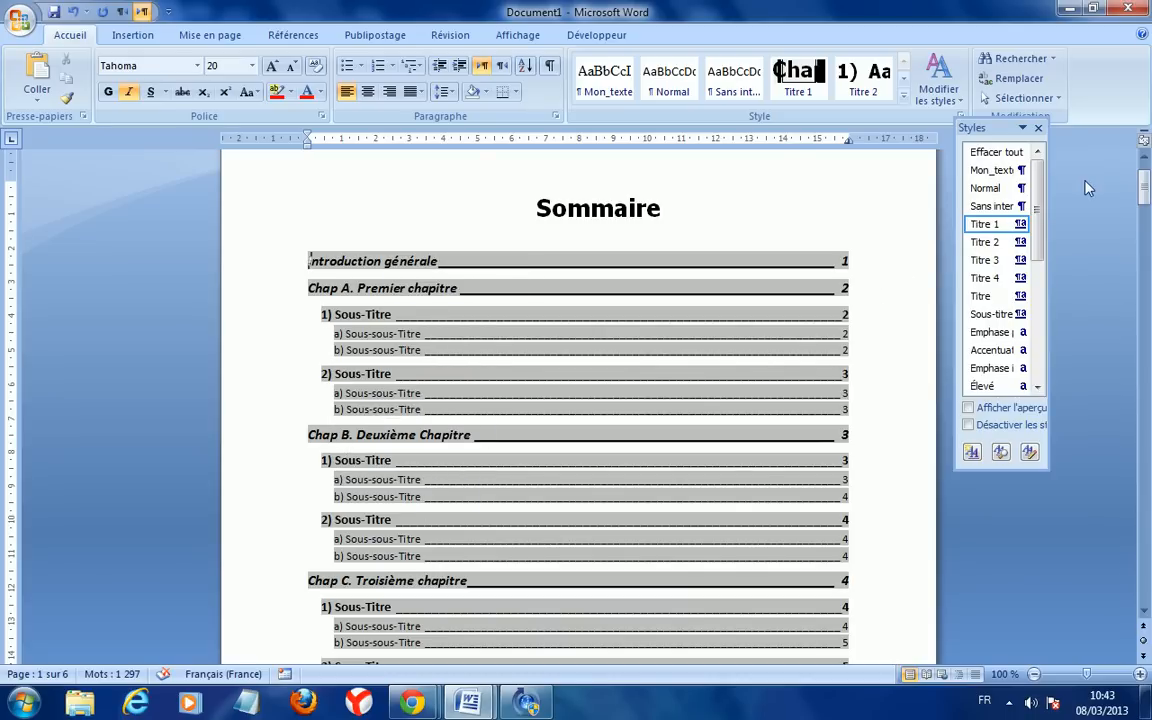
{"action": "scroll", "coordinate": [1148, 195], "scroll_direction": "up", "scroll_amount": 2}
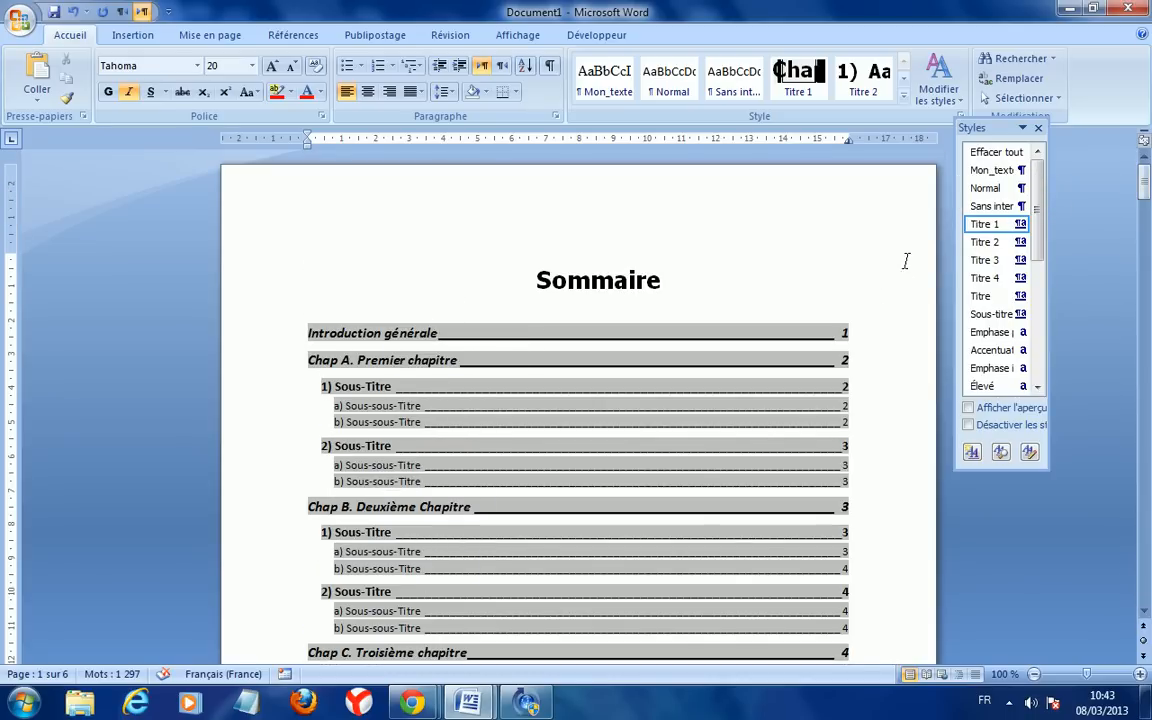
Redefine the chapter headings' multilevel list with the level 1 prefix "Chapitre" and number style I, II, III.
{"action": "left_click_drag", "start_coordinate": [1145, 190], "coordinate": [1145, 278]}
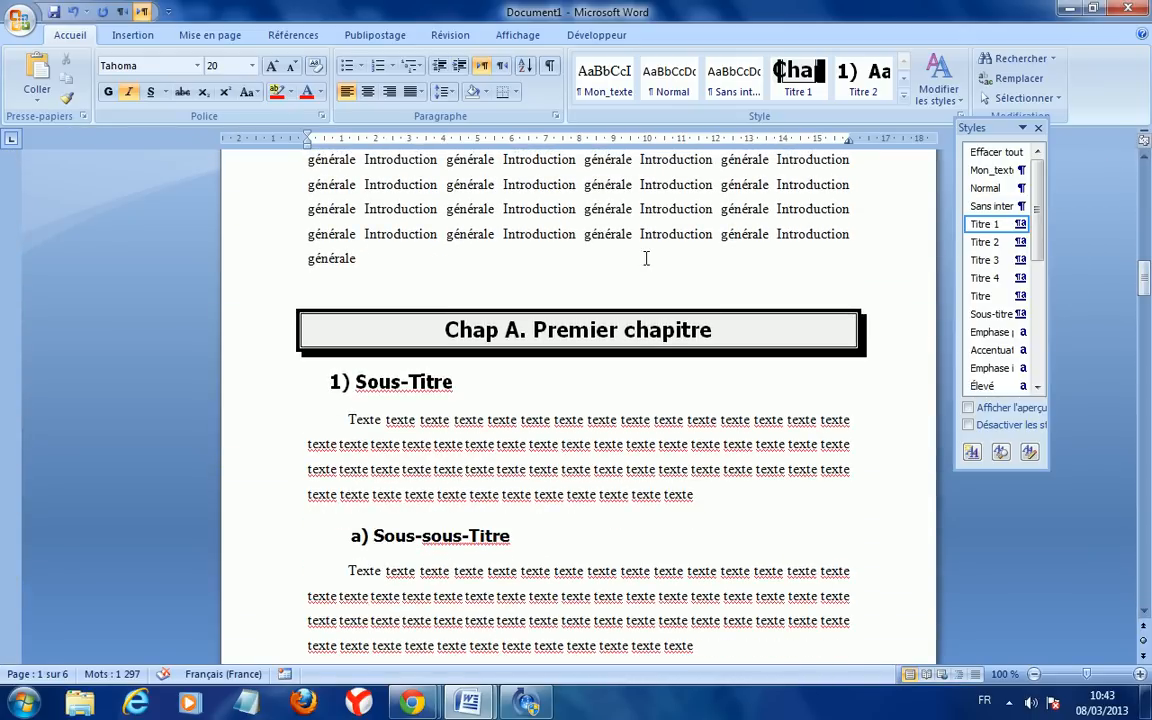
{"action": "left_click", "coordinate": [488, 333]}
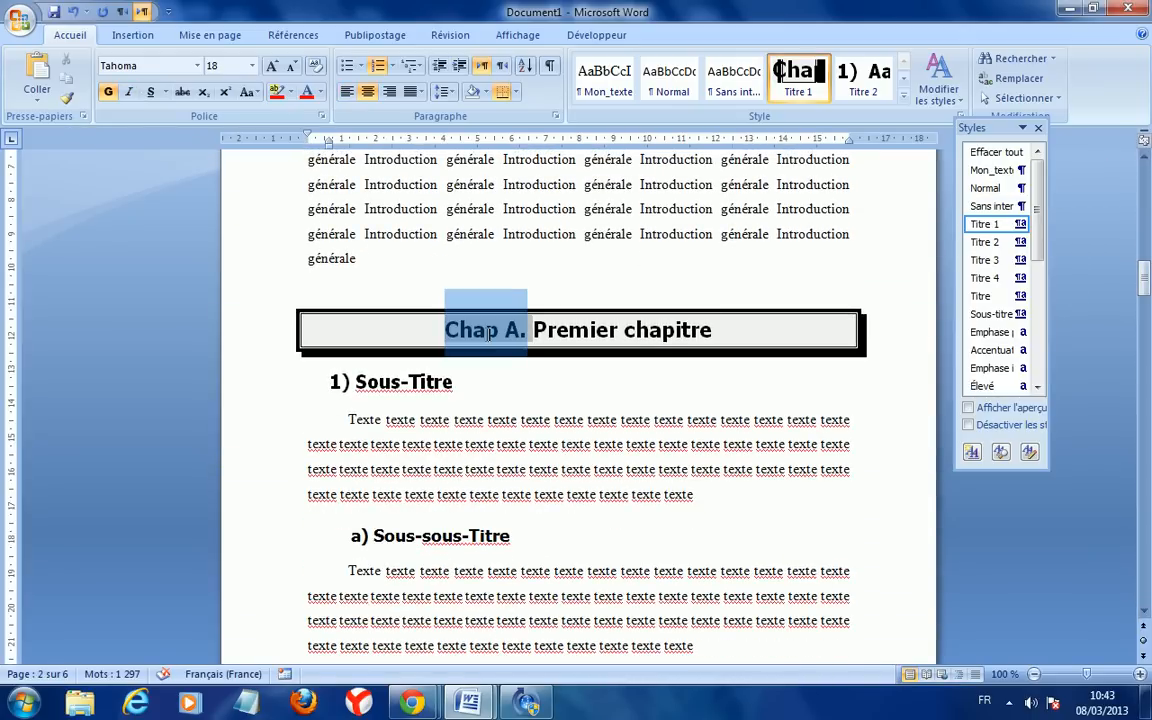
{"action": "left_click", "coordinate": [411, 65]}
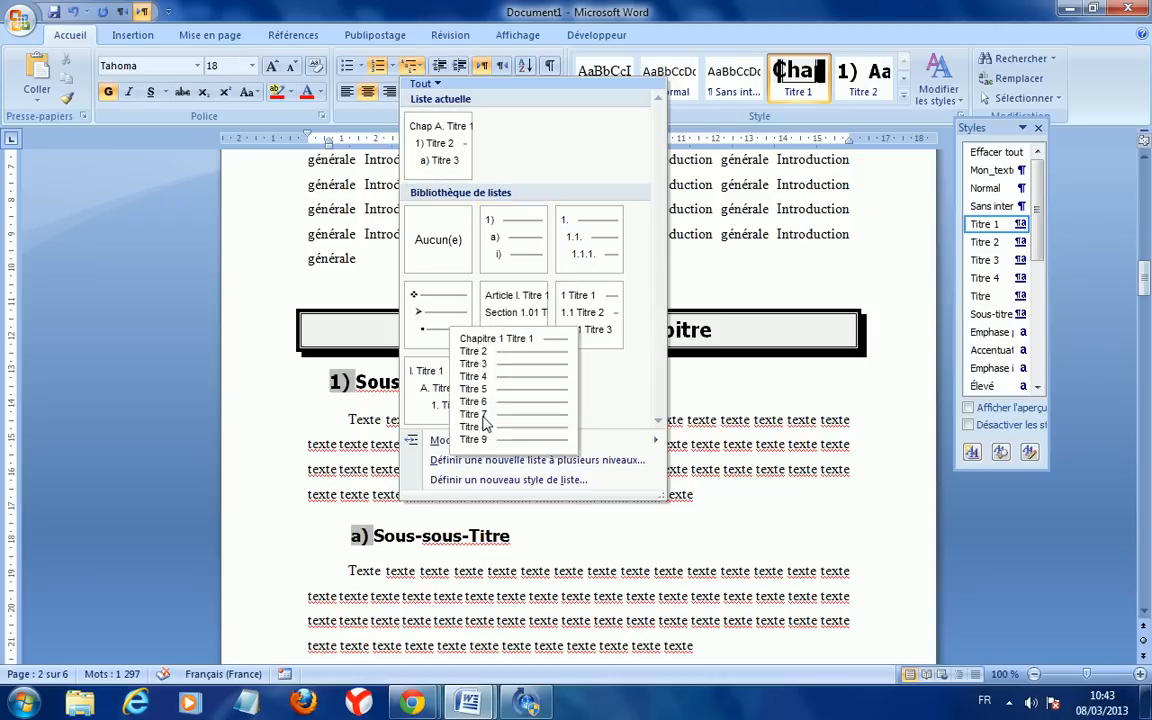
{"action": "left_click", "coordinate": [463, 460]}
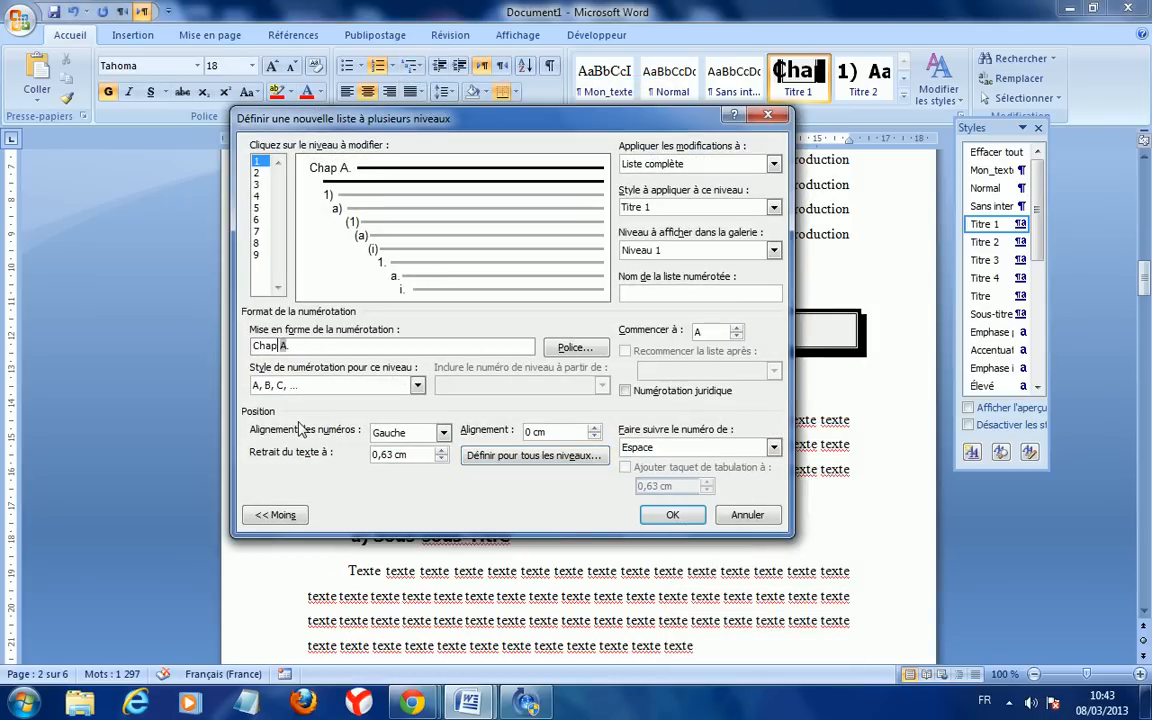
{"action": "type", "text": "itre"}
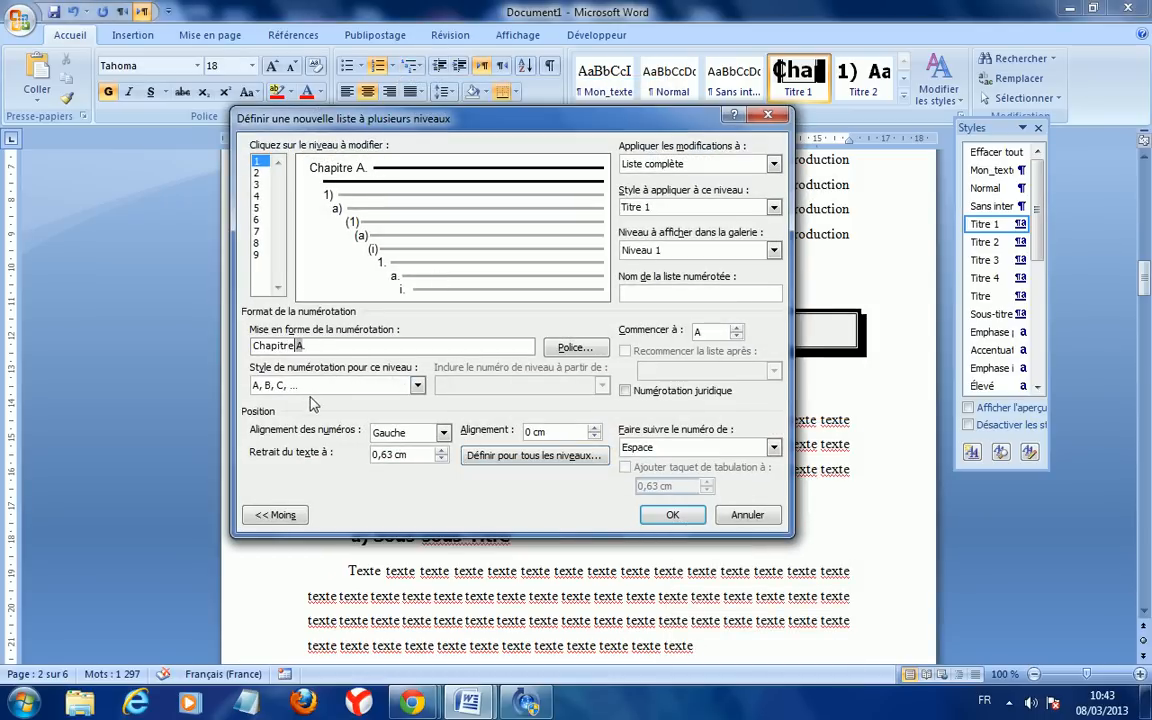
{"action": "left_click", "coordinate": [315, 386]}
{"action": "left_click", "coordinate": [295, 440]}
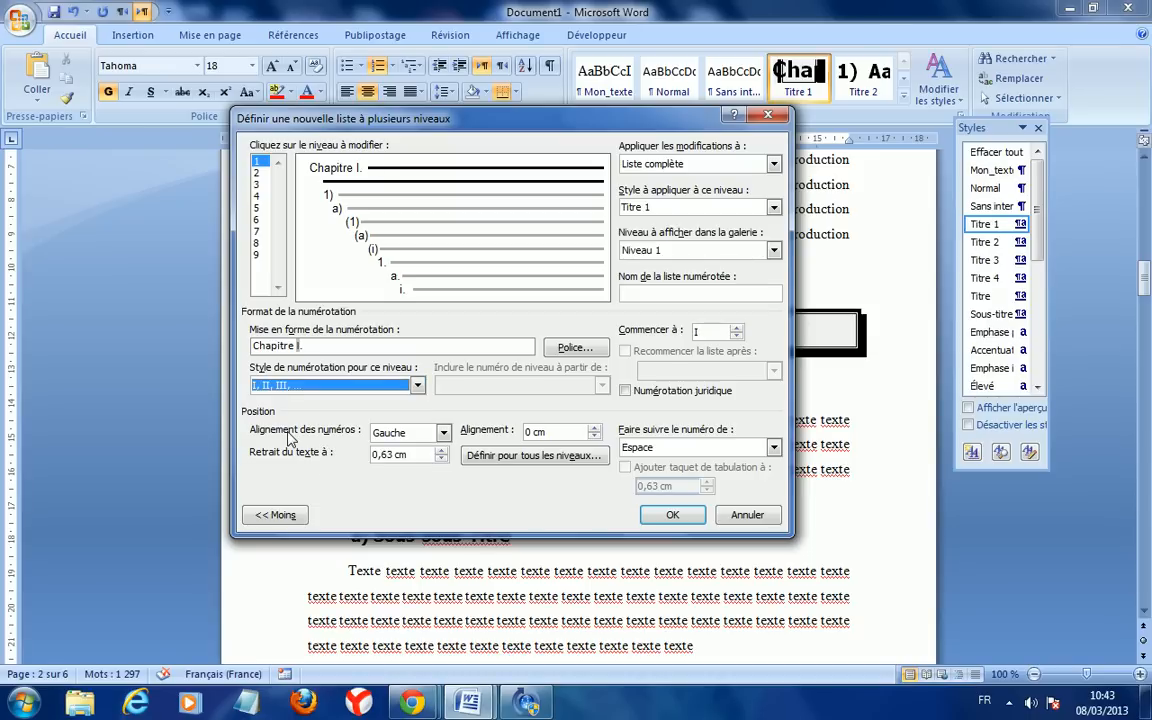
Include the level 1 number in the level 2 format, separated by a period, to form "I.1)".
{"action": "left_click", "coordinate": [256, 172]}
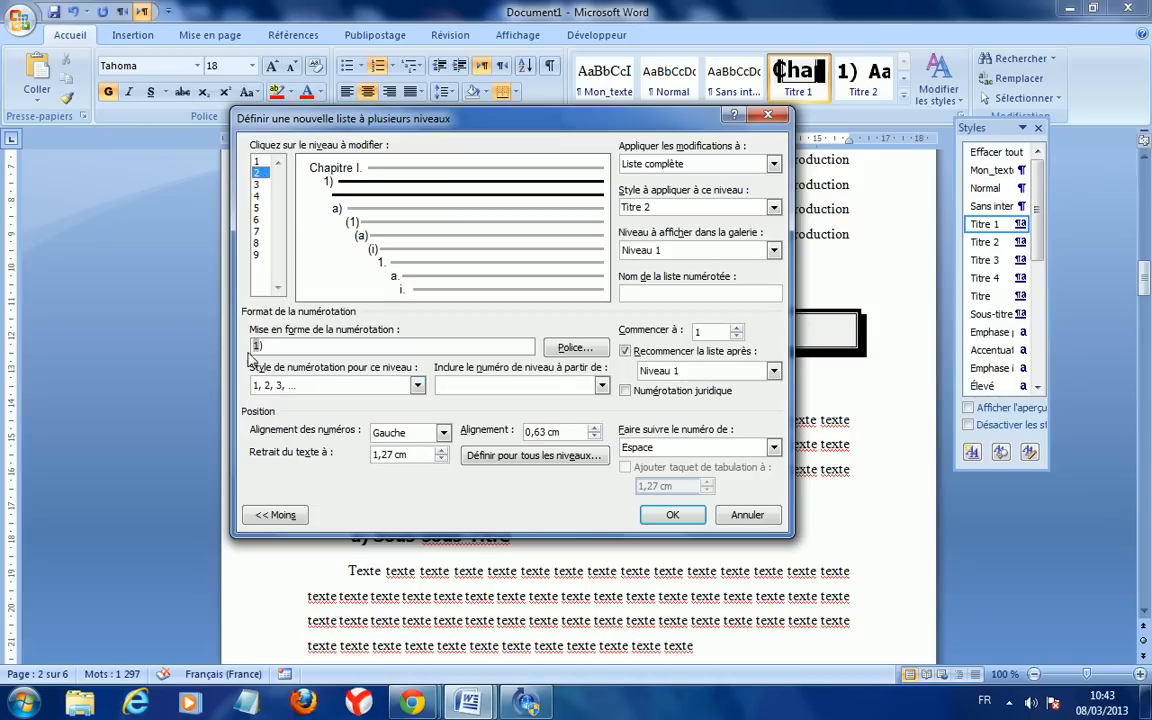
{"action": "left_click", "coordinate": [450, 385]}
{"action": "left_click", "coordinate": [476, 403]}
{"action": "type", "text": "."}
Include the level 1 and level 2 numbers in the level 3 format, separated by periods, to form "I.1.a)".
{"action": "left_click", "coordinate": [254, 184]}
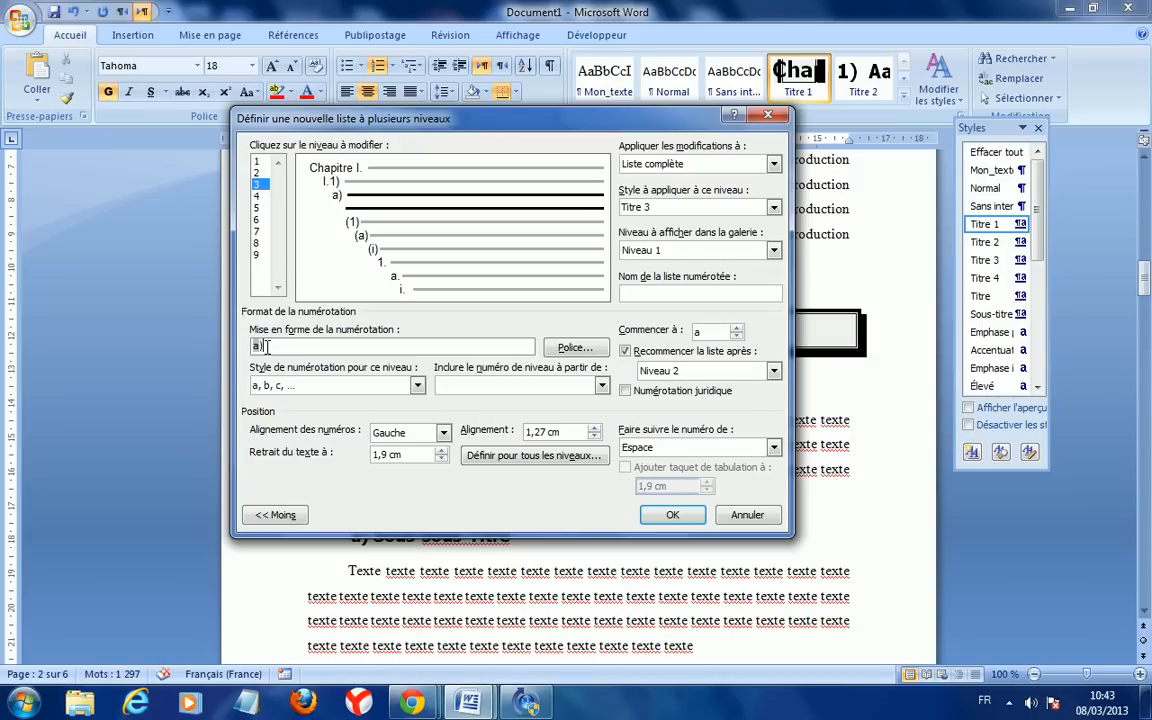
{"action": "left_click", "coordinate": [555, 389]}
{"action": "left_click", "coordinate": [519, 401]}
{"action": "left_click", "coordinate": [472, 385]}
{"action": "left_click", "coordinate": [477, 413]}
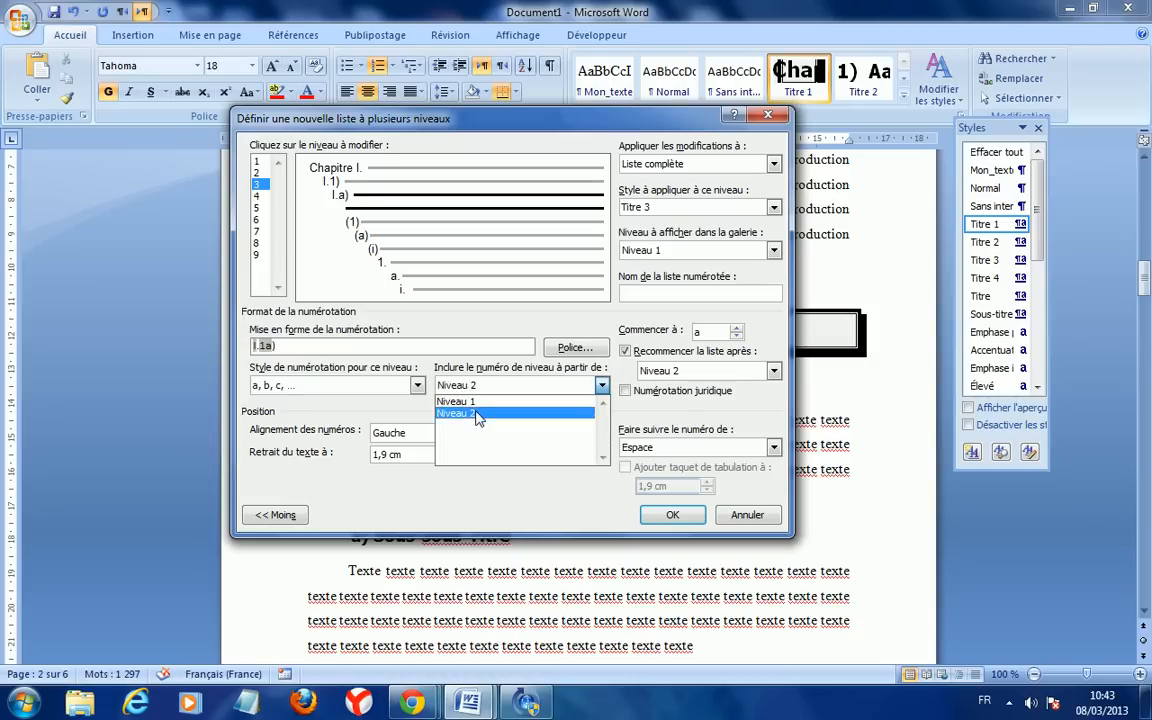
{"action": "left_click", "coordinate": [477, 414]}
{"action": "type", "text": "."}
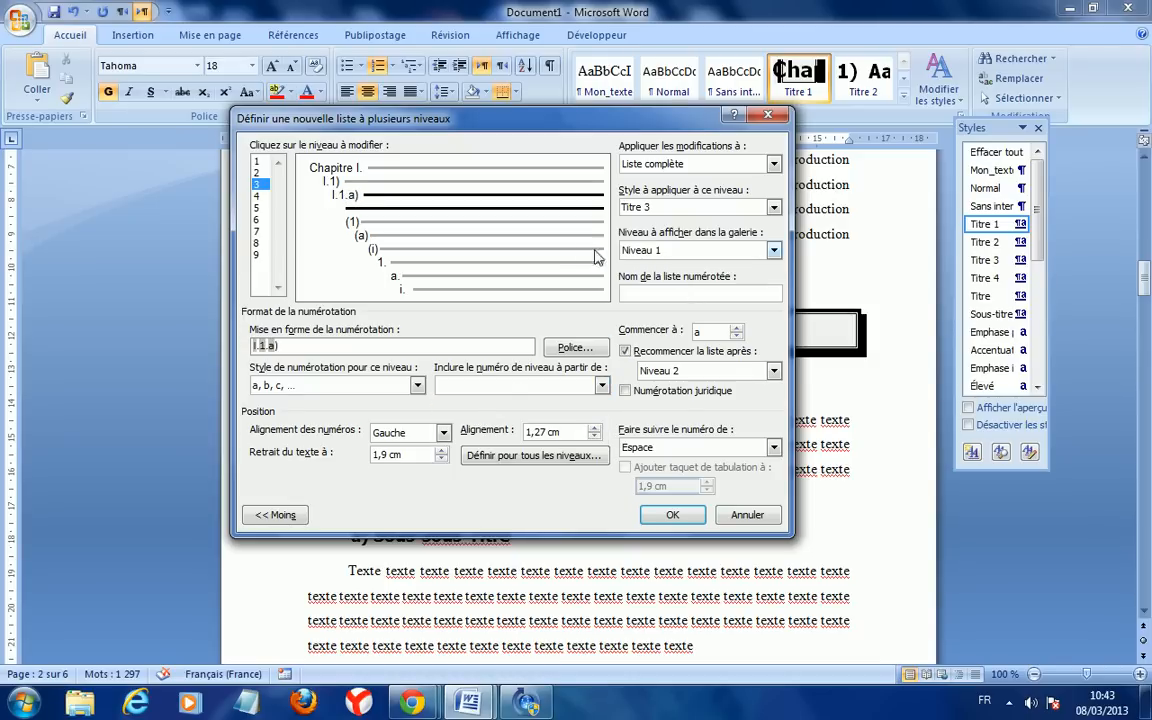
Review the formats of levels 1 to 3 and apply the multilevel list to the headings.
{"action": "left_click", "coordinate": [256, 161]}
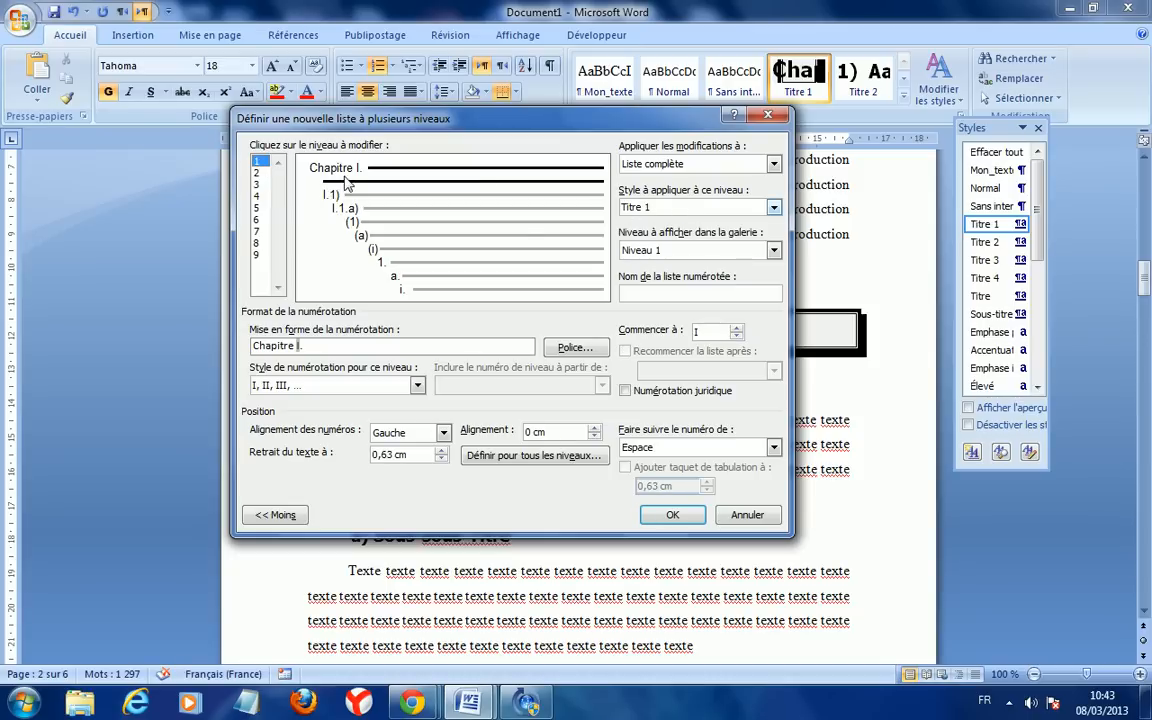
{"action": "left_click", "coordinate": [256, 172]}
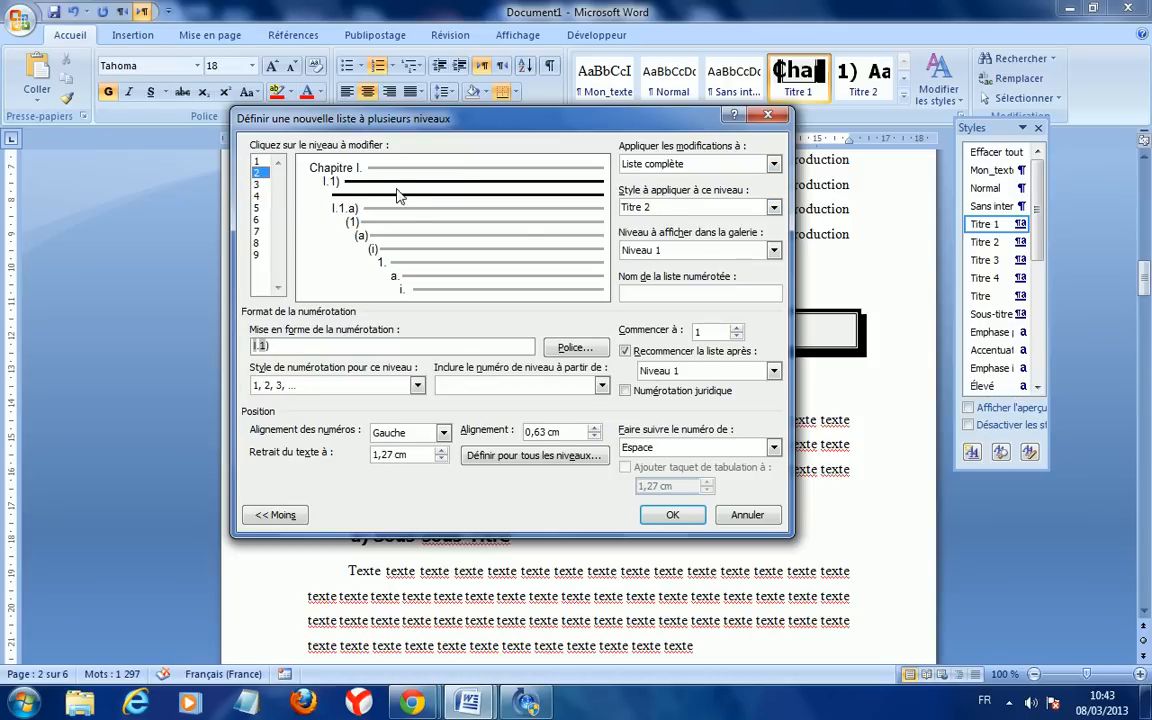
{"action": "left_click", "coordinate": [256, 184]}
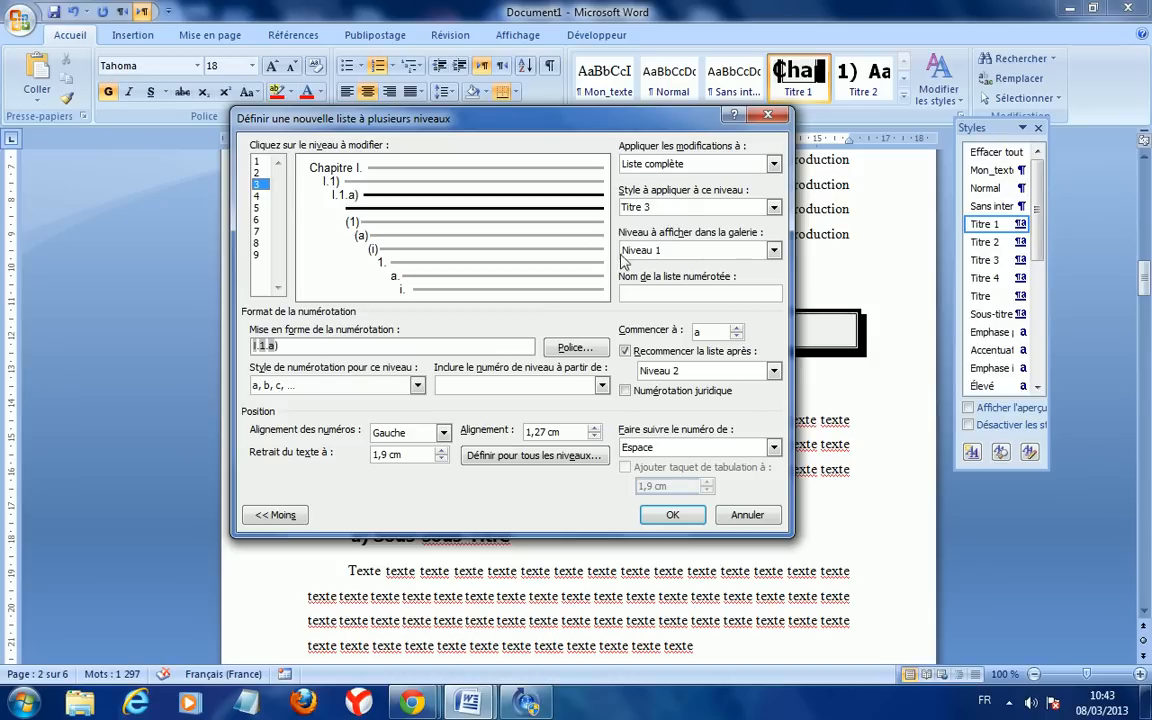
{"action": "left_click", "coordinate": [670, 516]}
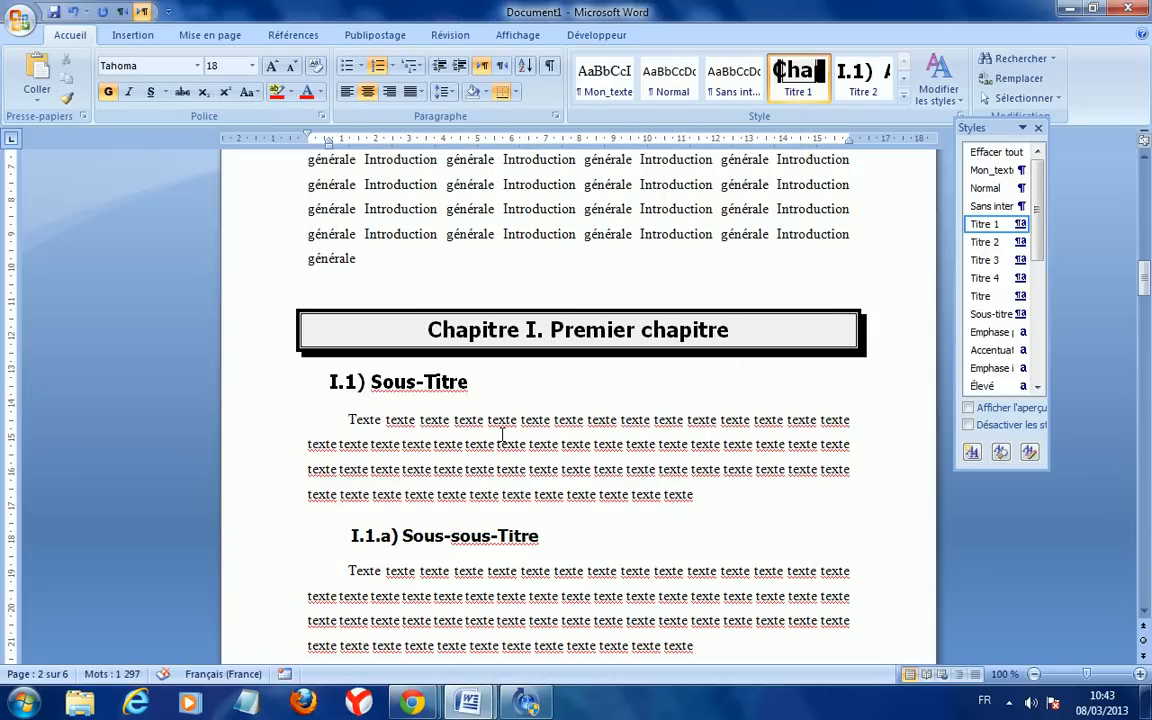
Update the entire table of contents so it picks up the new heading numbering.
{"action": "mouse_move", "coordinate": [1147, 299]}
{"action": "left_mouse_down"}
{"action": "mouse_move", "coordinate": [1147, 328]}
{"action": "mouse_move", "coordinate": [1147, 195]}
{"action": "left_mouse_up"}
{"action": "left_click", "coordinate": [597, 299]}
{"action": "right_click", "coordinate": [597, 299]}
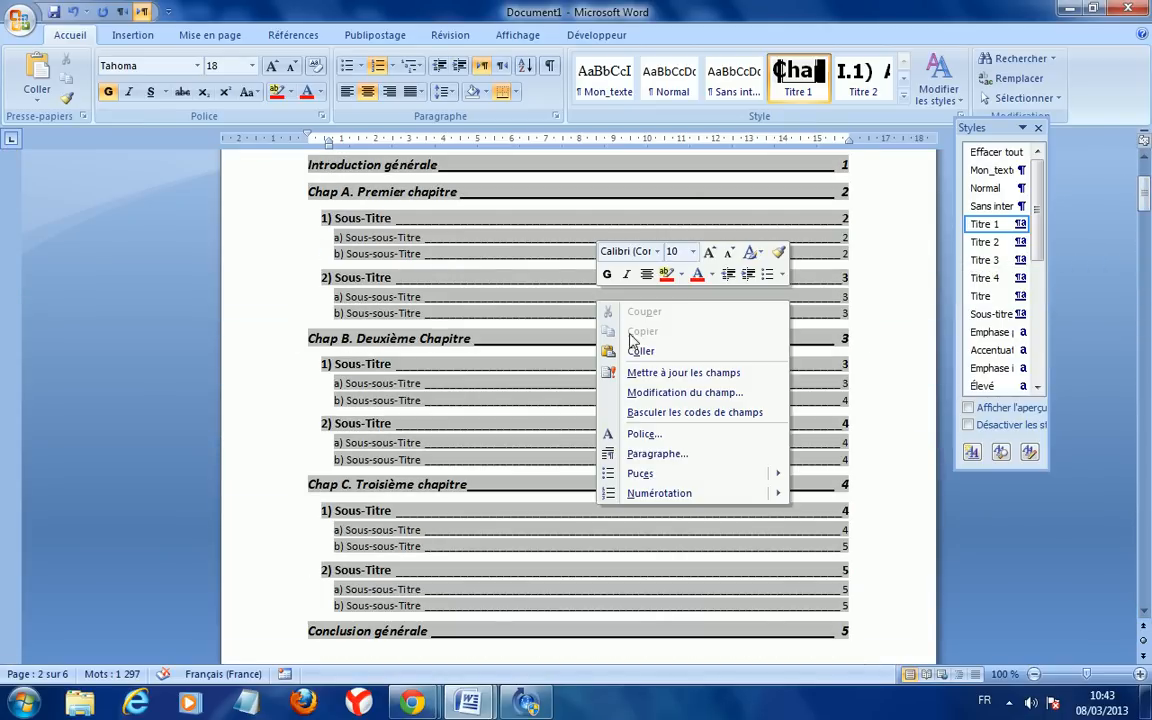
{"action": "left_click", "coordinate": [635, 370]}
{"action": "left_click", "coordinate": [559, 350]}
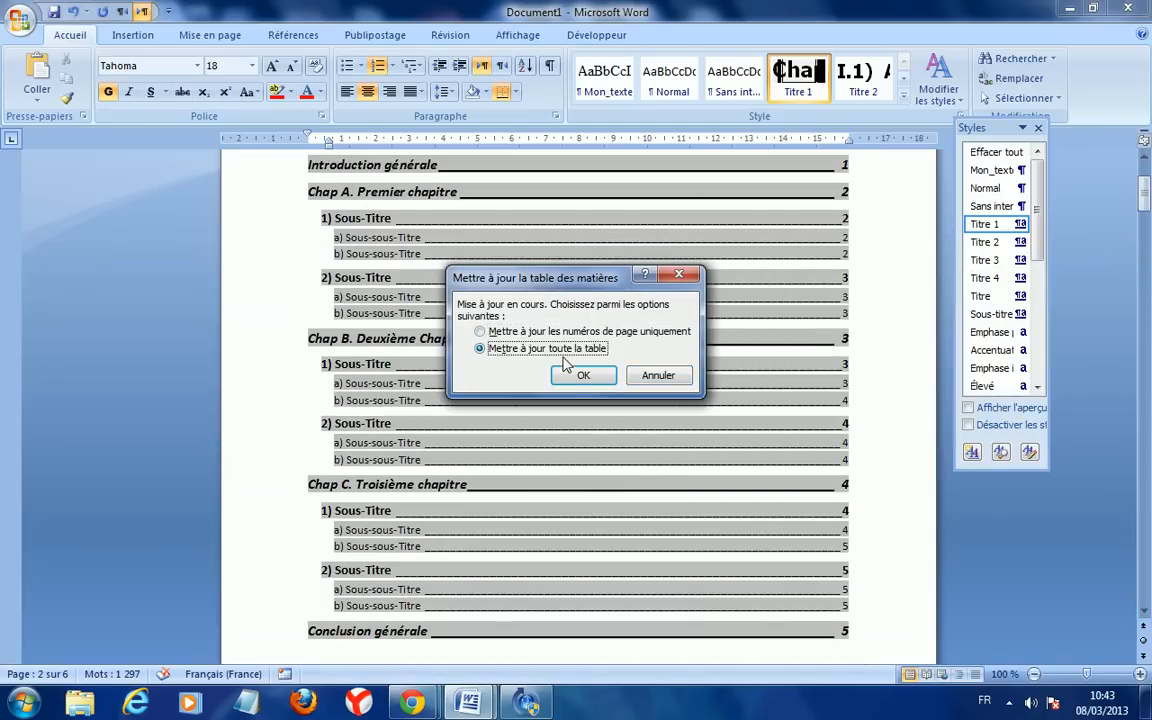
{"action": "left_click", "coordinate": [583, 375]}
Remove a surplus empty paragraph between the table of contents and the "Introduction générale" heading.
{"action": "mouse_move", "coordinate": [1147, 213]}
{"action": "left_mouse_down"}
{"action": "mouse_move", "coordinate": [1147, 193]}
{"action": "mouse_move", "coordinate": [1147, 253]}
{"action": "mouse_move", "coordinate": [1147, 238]}
{"action": "left_mouse_up"}
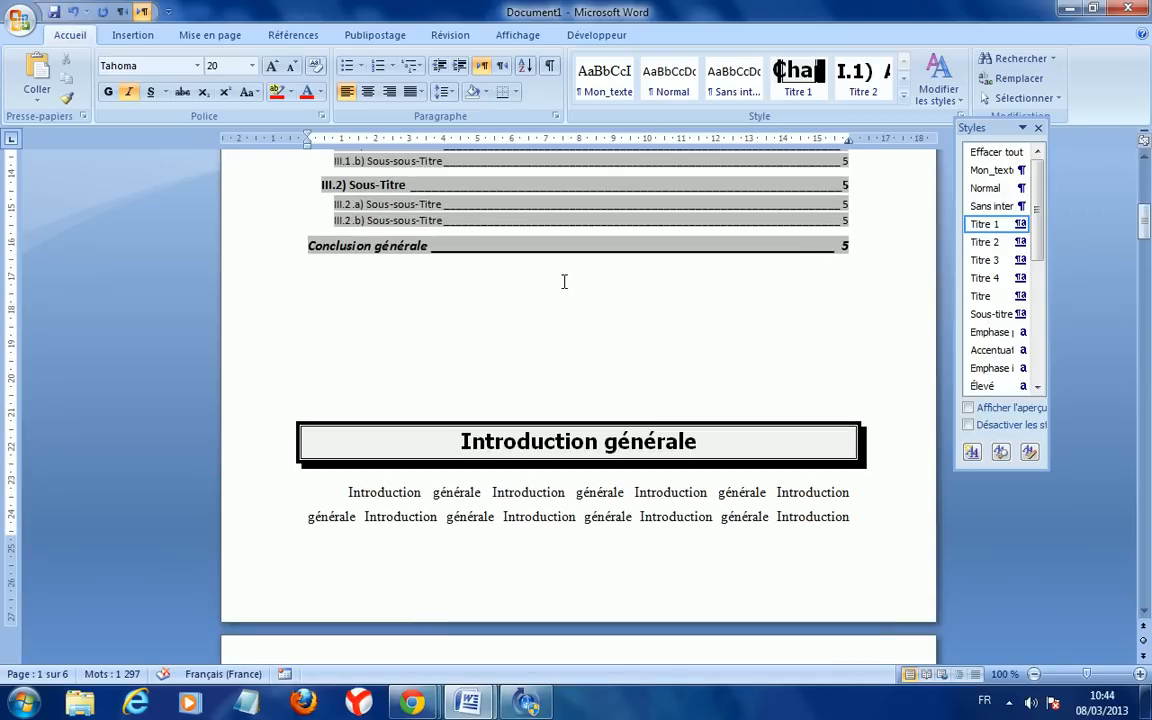
{"action": "left_click", "coordinate": [564, 282]}
{"action": "key", "text": "Down"}
{"action": "key", "text": "Down"}
{"action": "key", "text": "Down"}
{"action": "key", "text": "Up"}
{"action": "key", "text": "Up"}
{"action": "key", "text": "Down"}
{"action": "key", "text": "Up"}
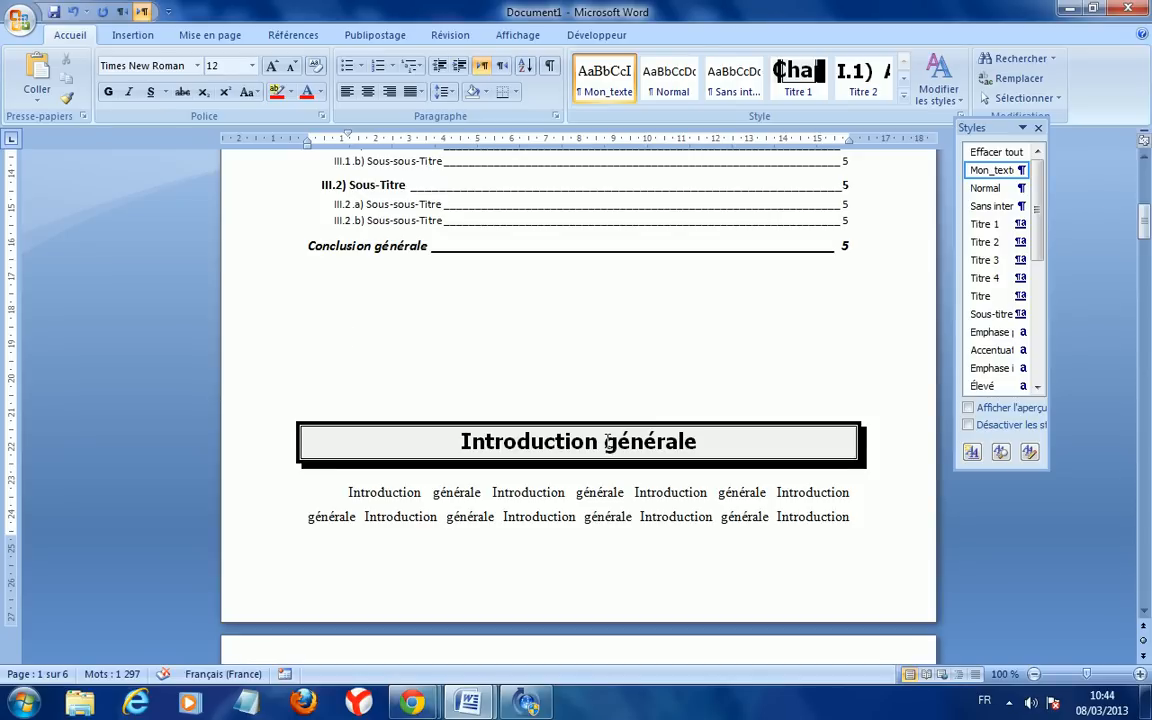
{"action": "key", "text": "Delete"}
{"action": "key", "text": "Return"}
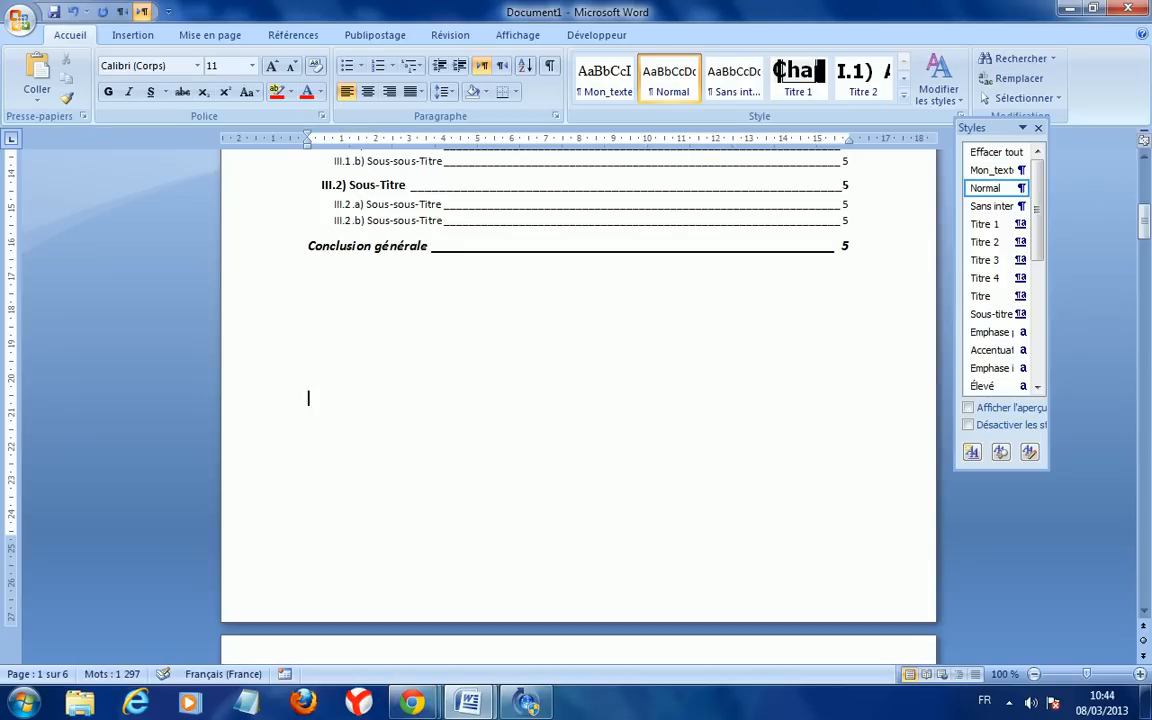
{"action": "type", "text": "Introduction générale Introduction générale Introduction générale Introduction générale Introduction générale Introduction générale Introduction générale Introduction générale Introduction générale Introduction générale Introduction générale Introduction générale Introduction"}
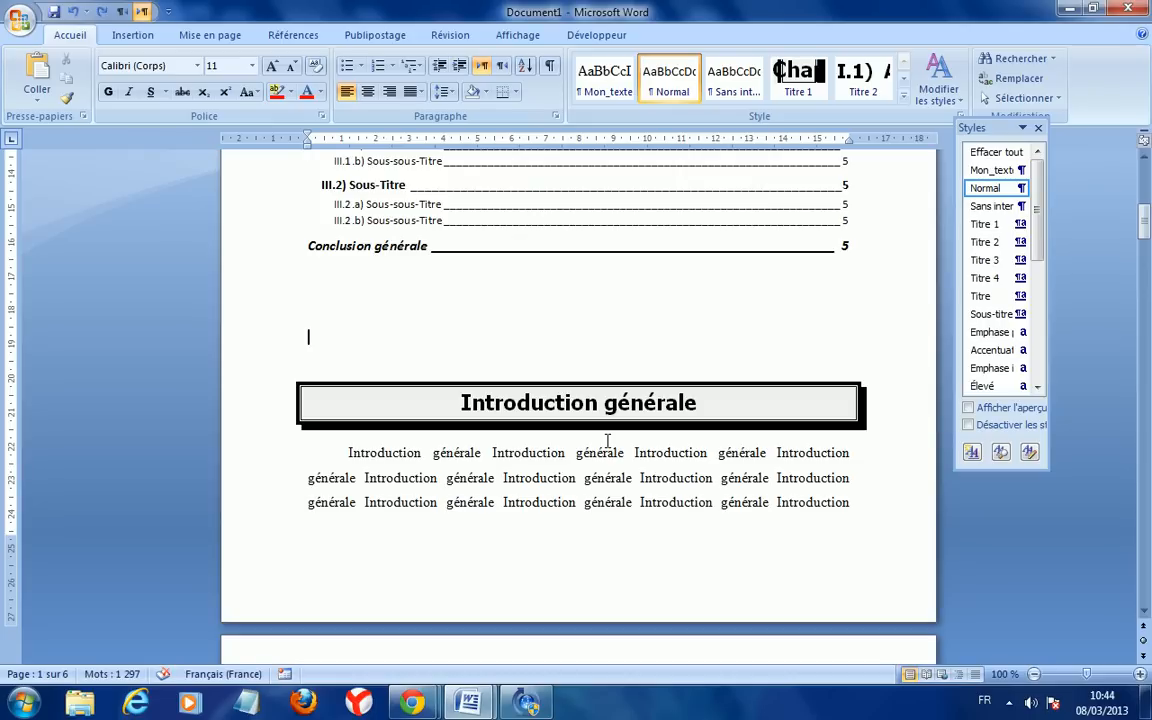
{"action": "left_click", "coordinate": [519, 341]}
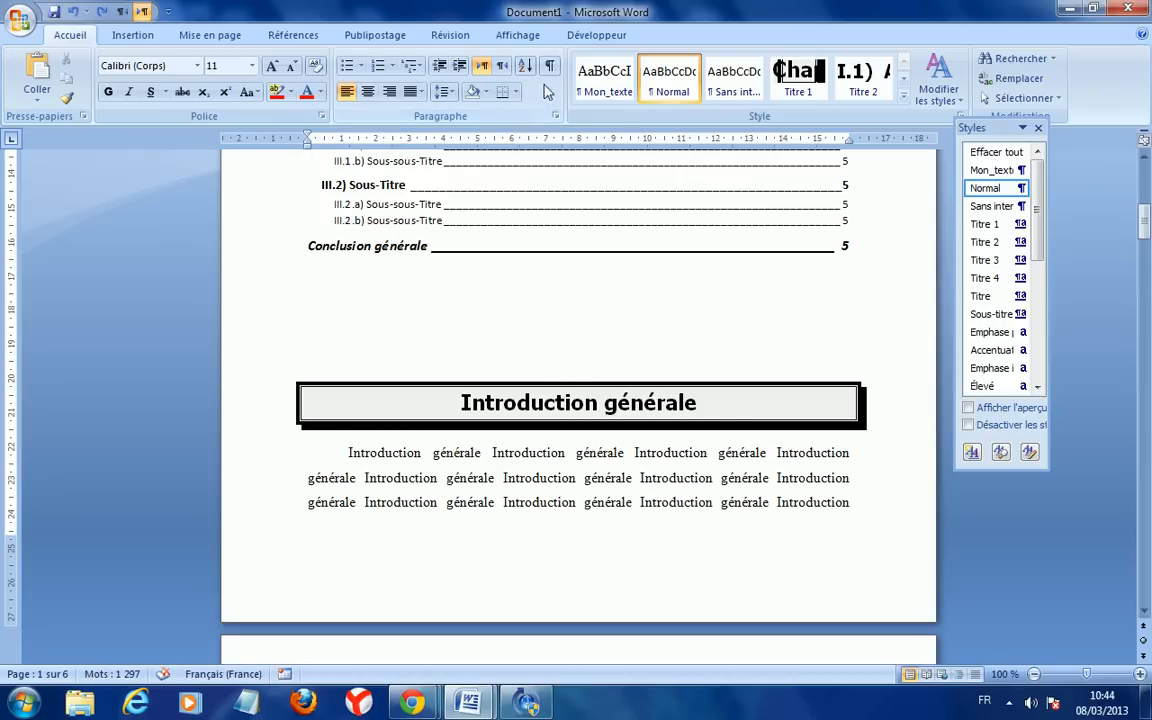
Insert a next-page section break before the "Introduction générale" heading.
{"action": "left_click", "coordinate": [460, 403]}
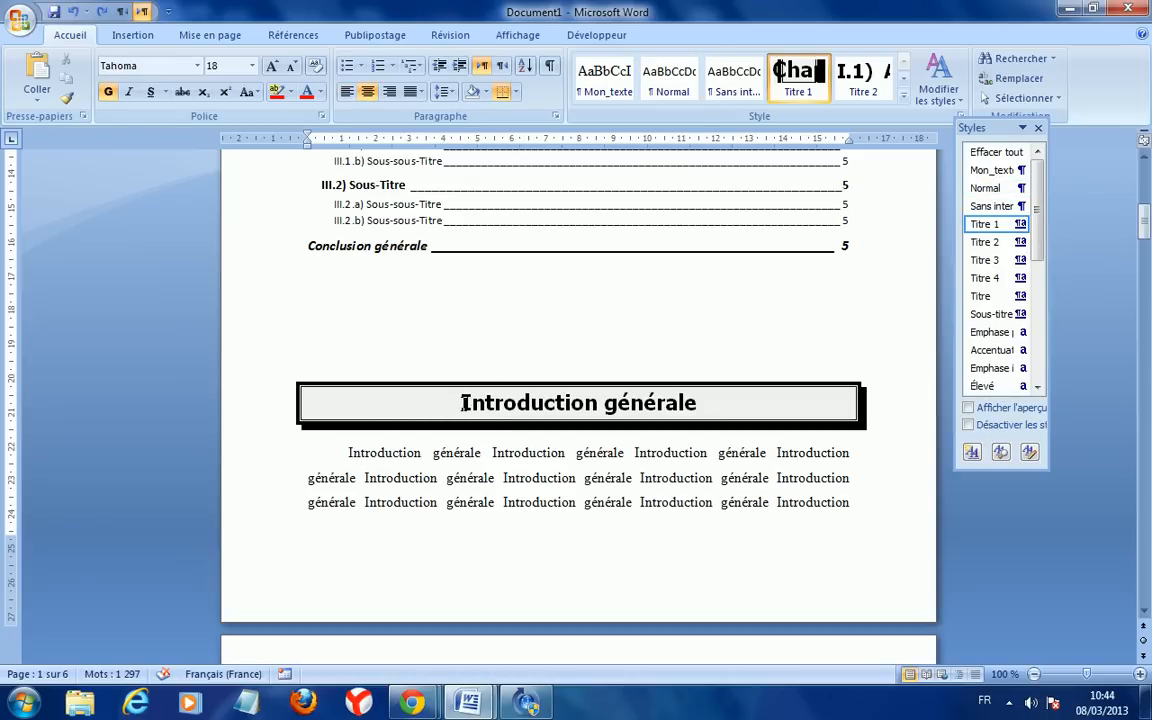
{"action": "left_click", "coordinate": [207, 38]}
{"action": "left_click", "coordinate": [340, 60]}
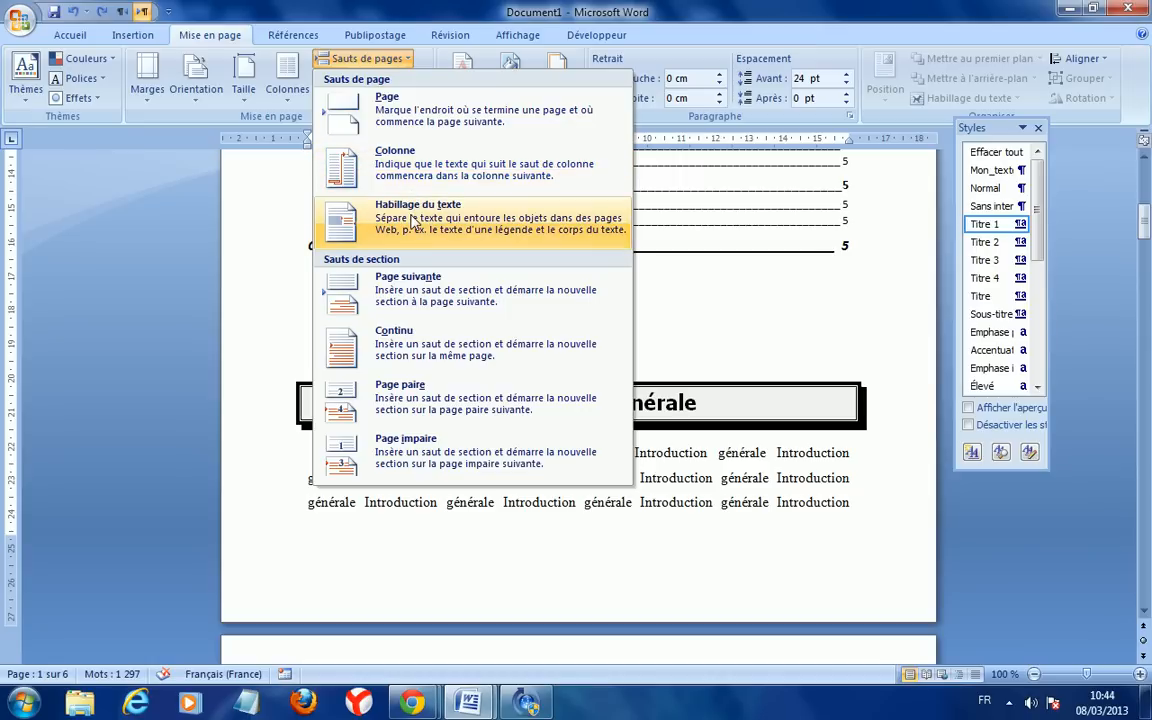
{"action": "left_click", "coordinate": [400, 293]}
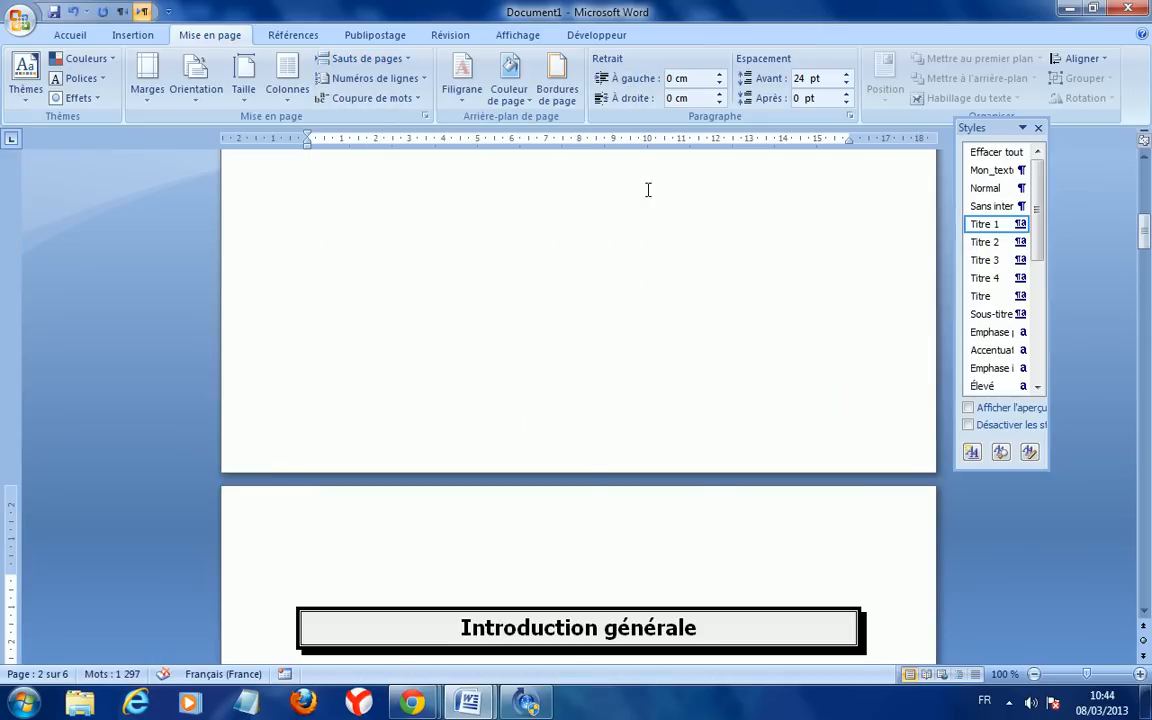
Show the formatting marks and check the section break placed after the table of contents.
{"action": "left_click", "coordinate": [60, 37]}
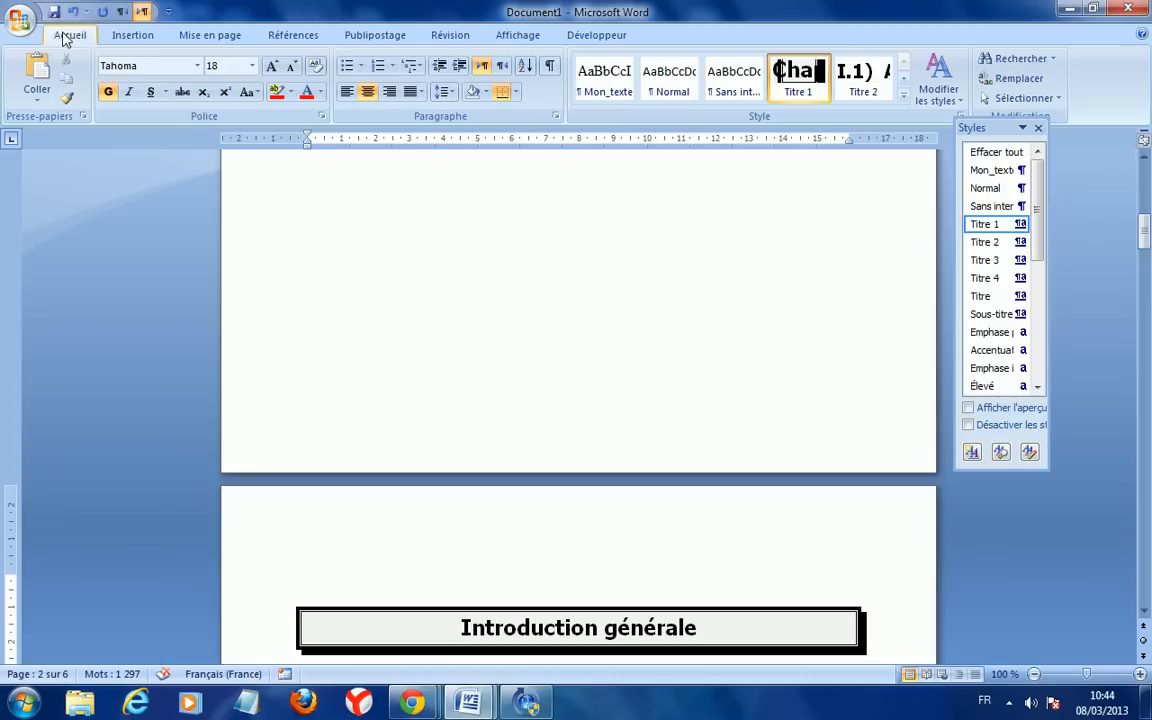
{"action": "left_click", "coordinate": [552, 70]}
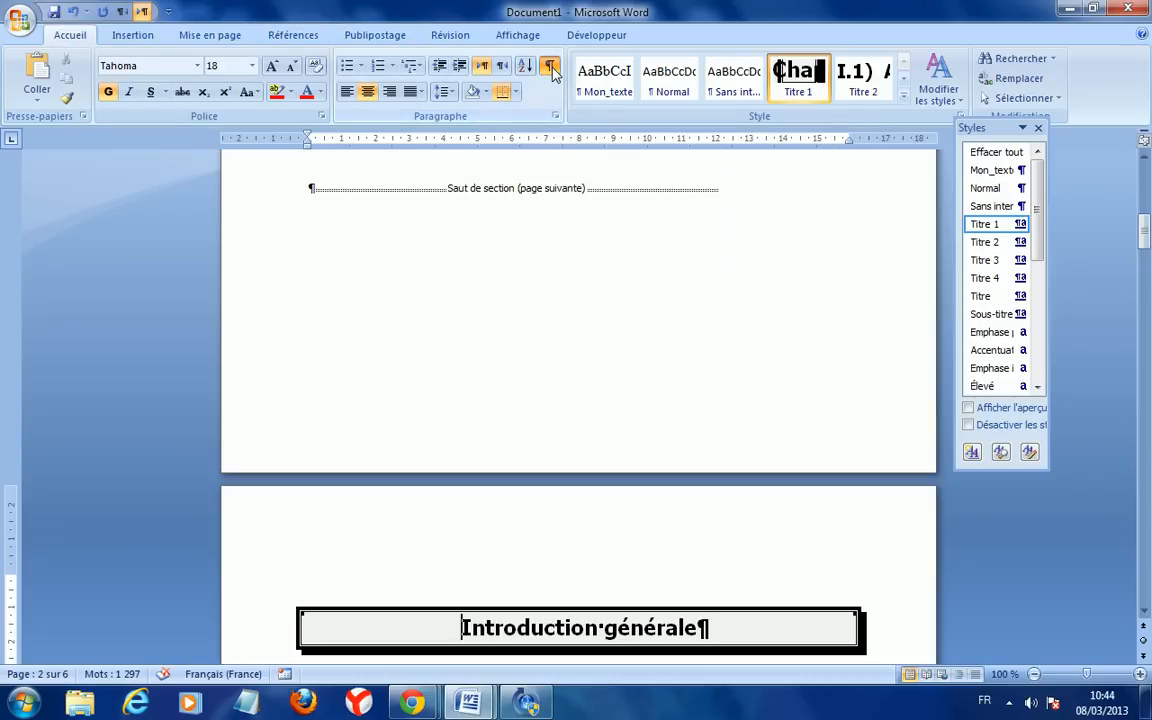
{"action": "mouse_move", "coordinate": [1147, 248]}
{"action": "left_mouse_down"}
{"action": "mouse_move", "coordinate": [1143, 200]}
{"action": "mouse_move", "coordinate": [1145, 229]}
{"action": "left_mouse_up"}
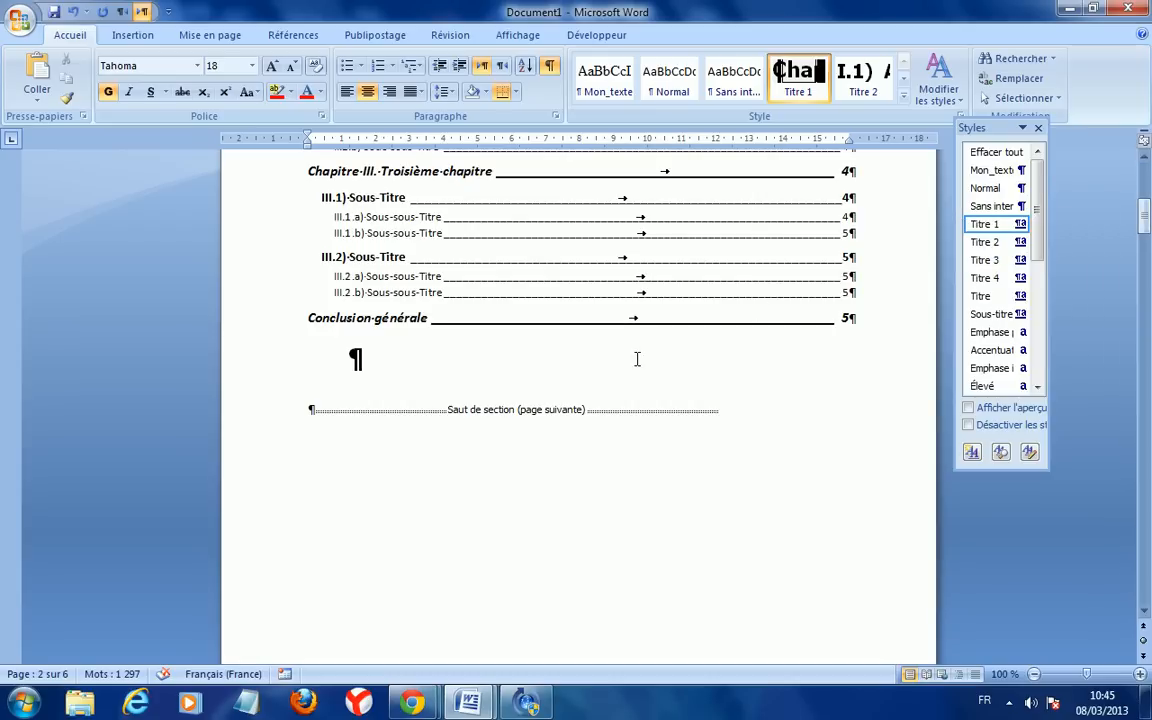
{"action": "double_click", "coordinate": [312, 412]}
{"action": "left_click_drag", "start_coordinate": [1146, 221], "coordinate": [1146, 228]}
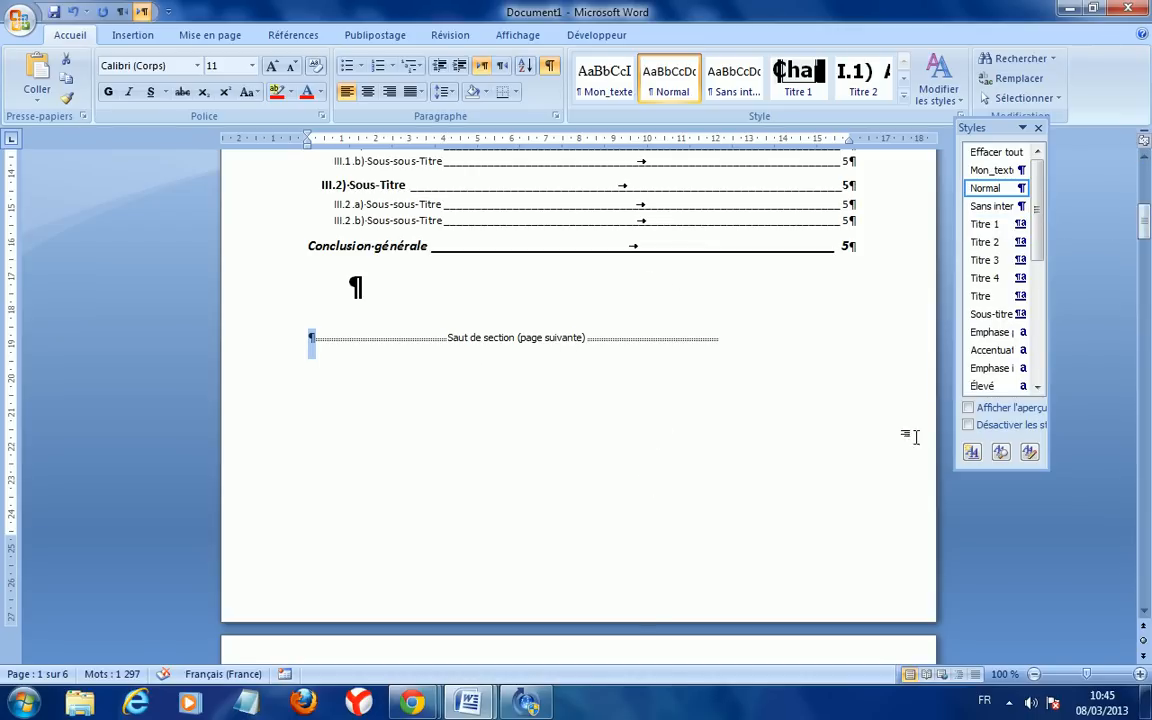
Inspect the automatic numbers of the first chapter's heading, sub-heading and sub-sub-heading by selecting each of them.
{"action": "left_click_drag", "start_coordinate": [1146, 222], "coordinate": [1146, 286]}
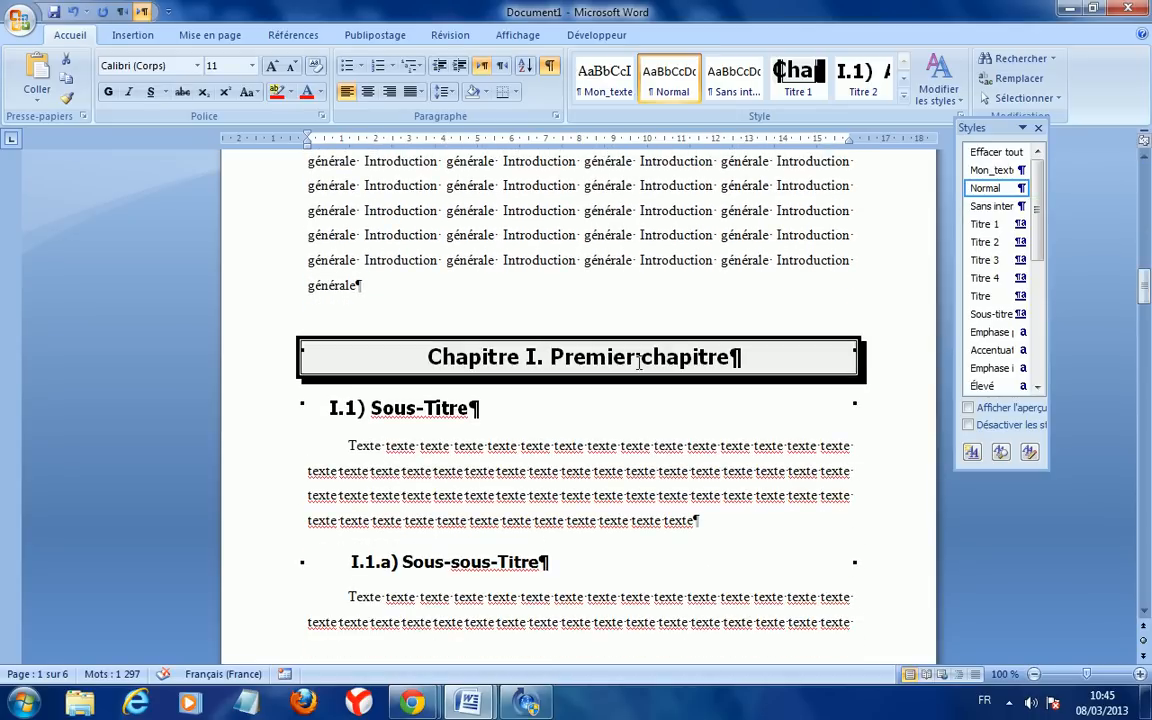
{"action": "left_click", "coordinate": [549, 352]}
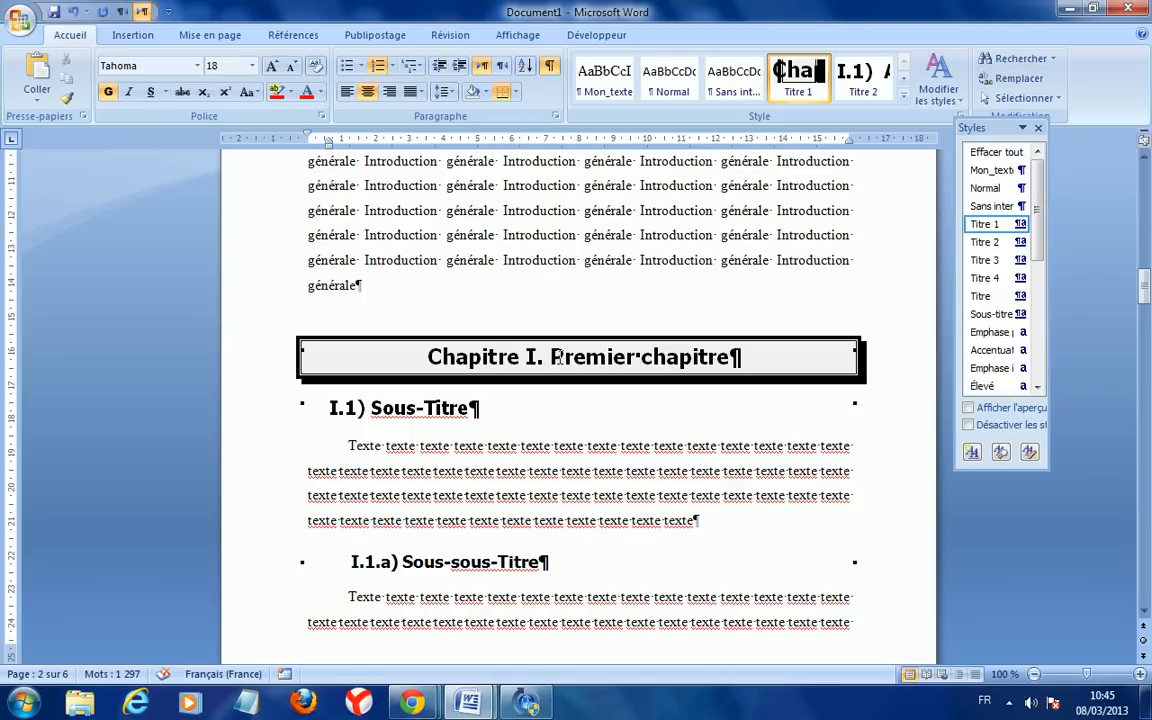
{"action": "left_click", "coordinate": [434, 359], "text": "shift"}
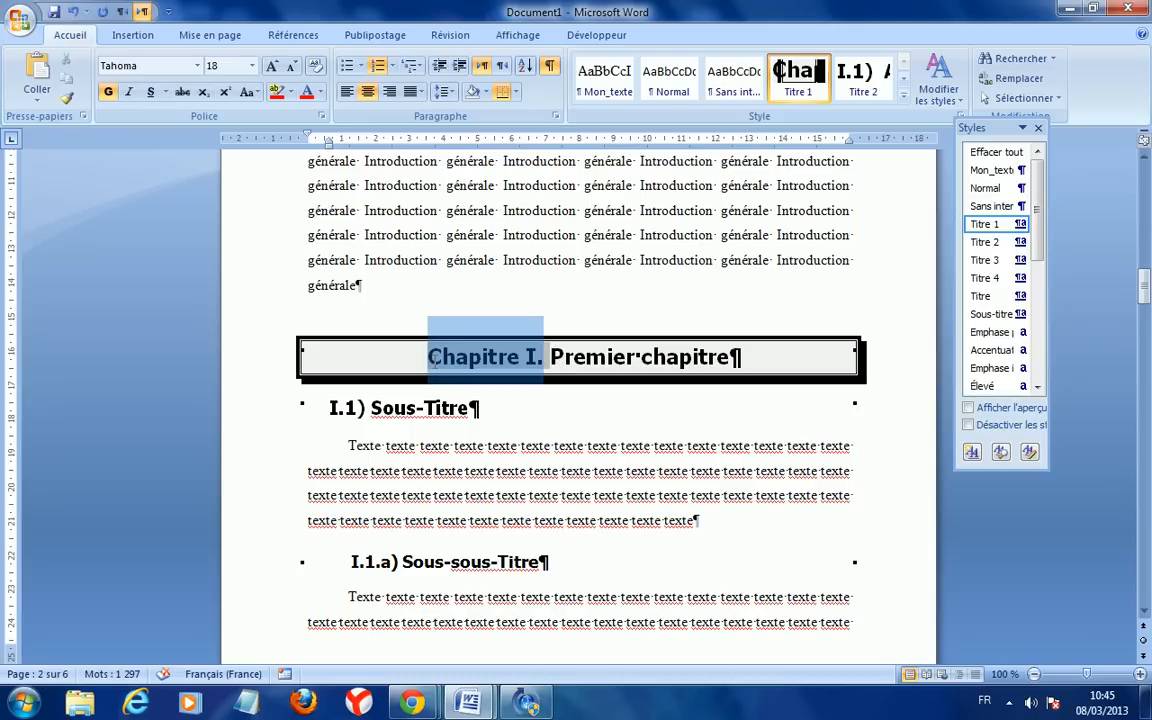
{"action": "double_click", "coordinate": [350, 407]}
{"action": "left_click", "coordinate": [368, 562]}
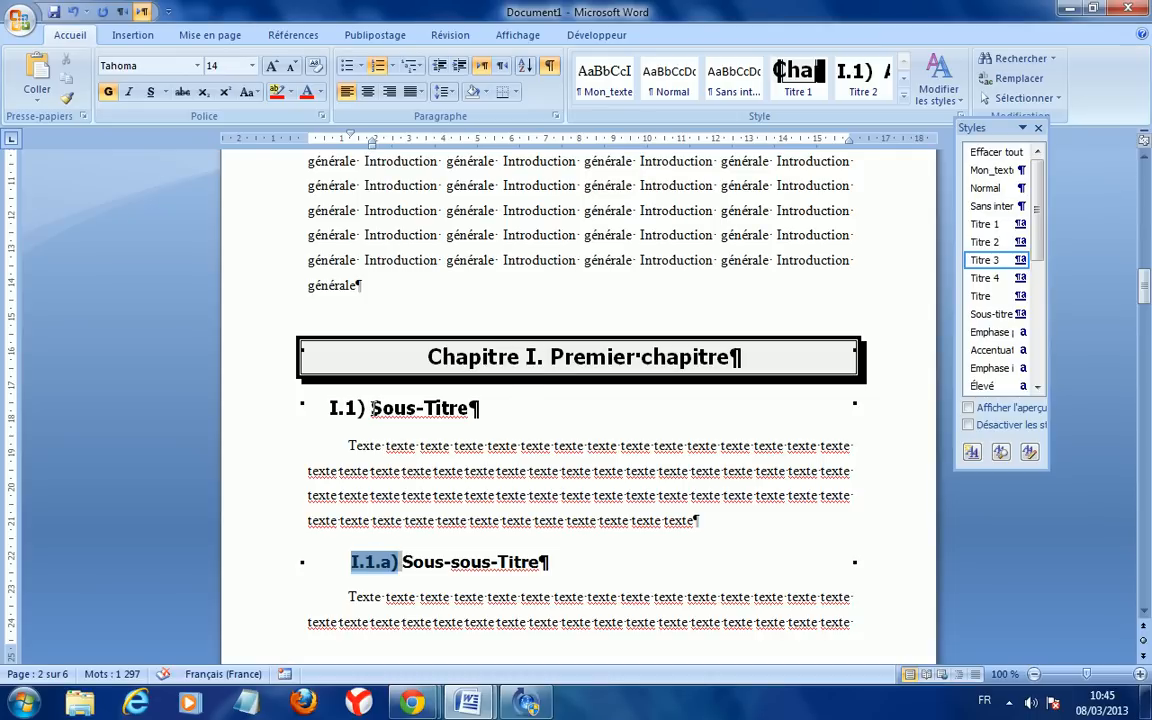
{"action": "left_click", "coordinate": [361, 407]}
{"action": "left_click", "coordinate": [466, 356]}
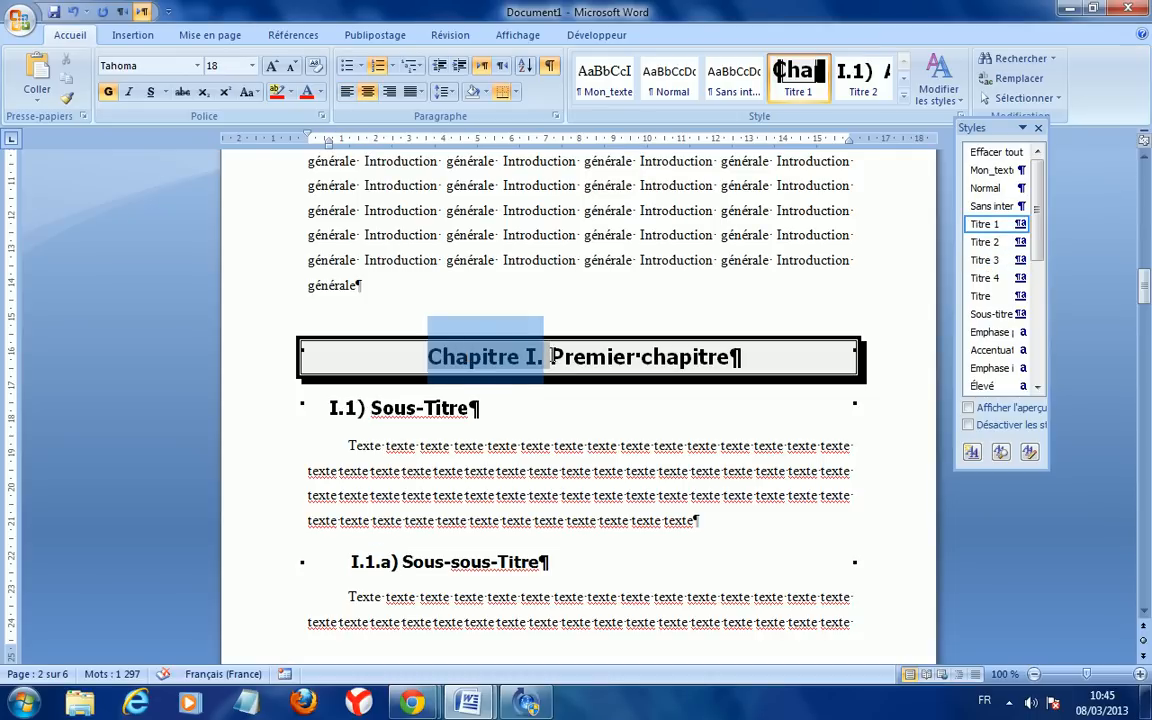
Insert a next-page section break before the "Premier chapitre" heading text.
{"action": "left_click", "coordinate": [551, 356]}
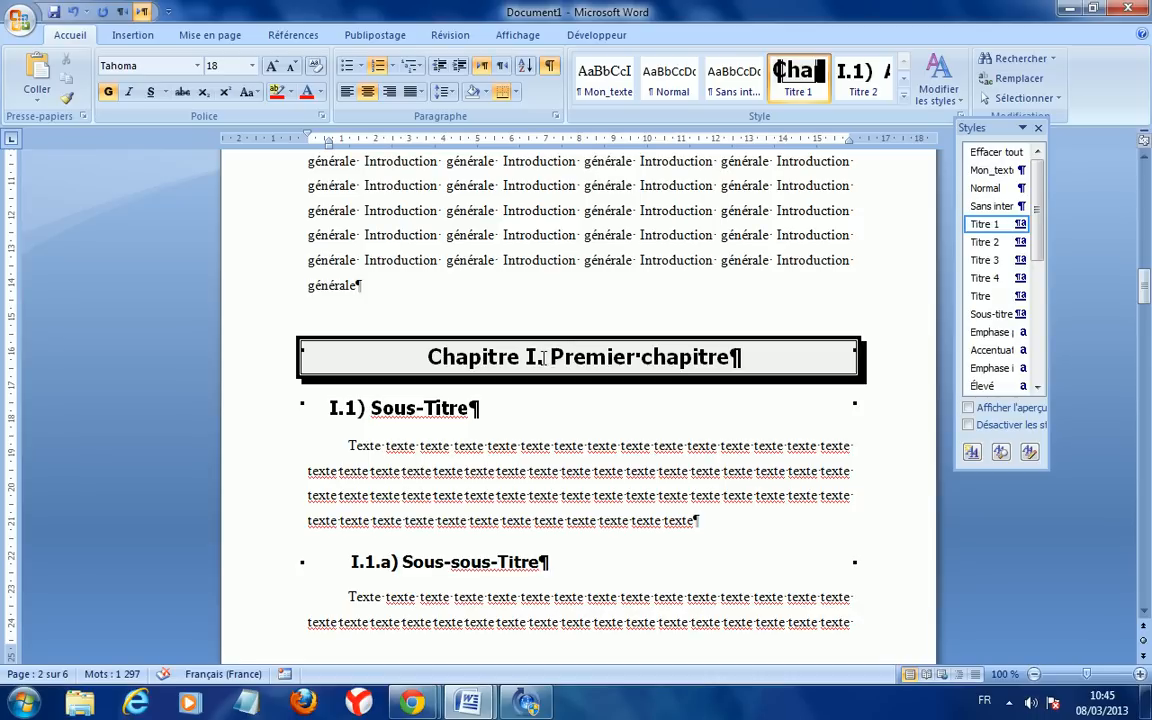
{"action": "left_click", "coordinate": [212, 36]}
{"action": "left_click", "coordinate": [364, 60]}
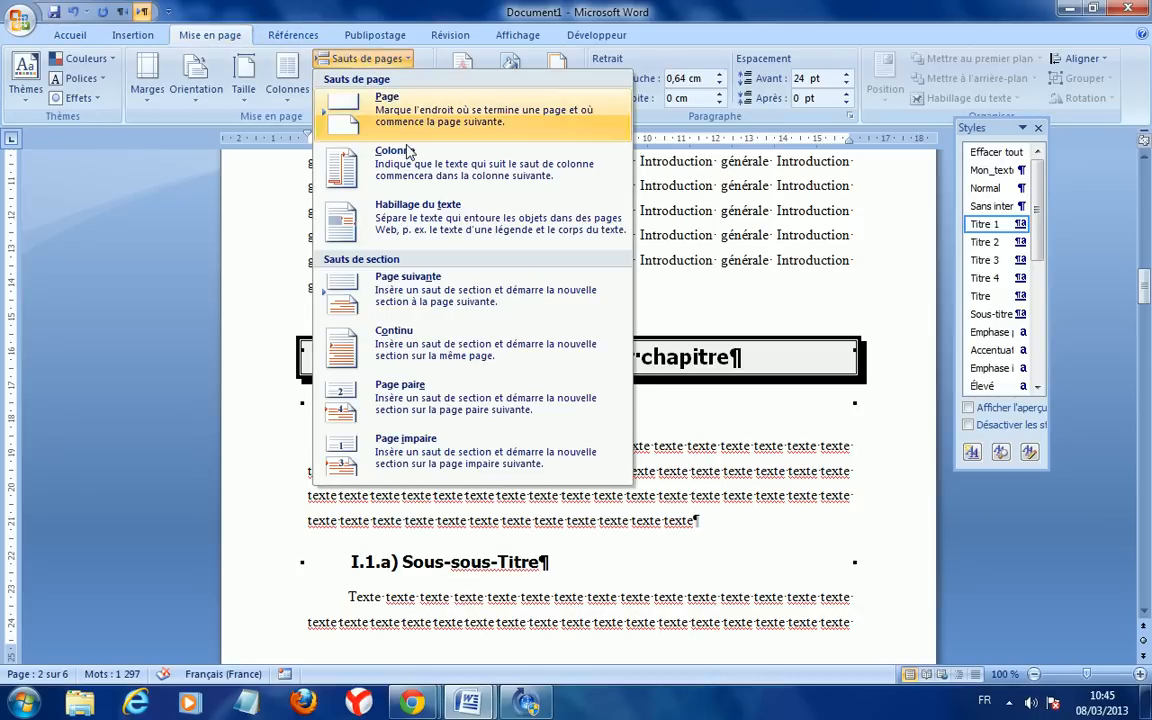
{"action": "left_click", "coordinate": [387, 288]}
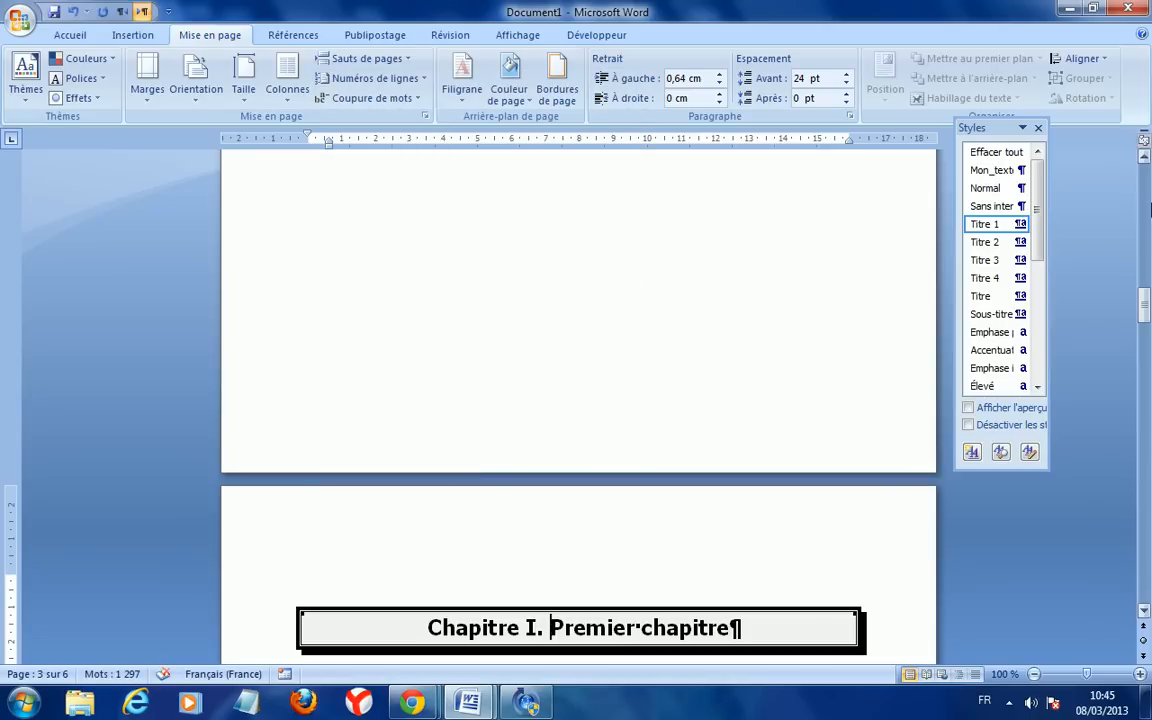
Insert a next-page section break before the "Deuxième Chapitre" heading text.
{"action": "left_click_drag", "start_coordinate": [1146, 300], "coordinate": [1144, 398]}
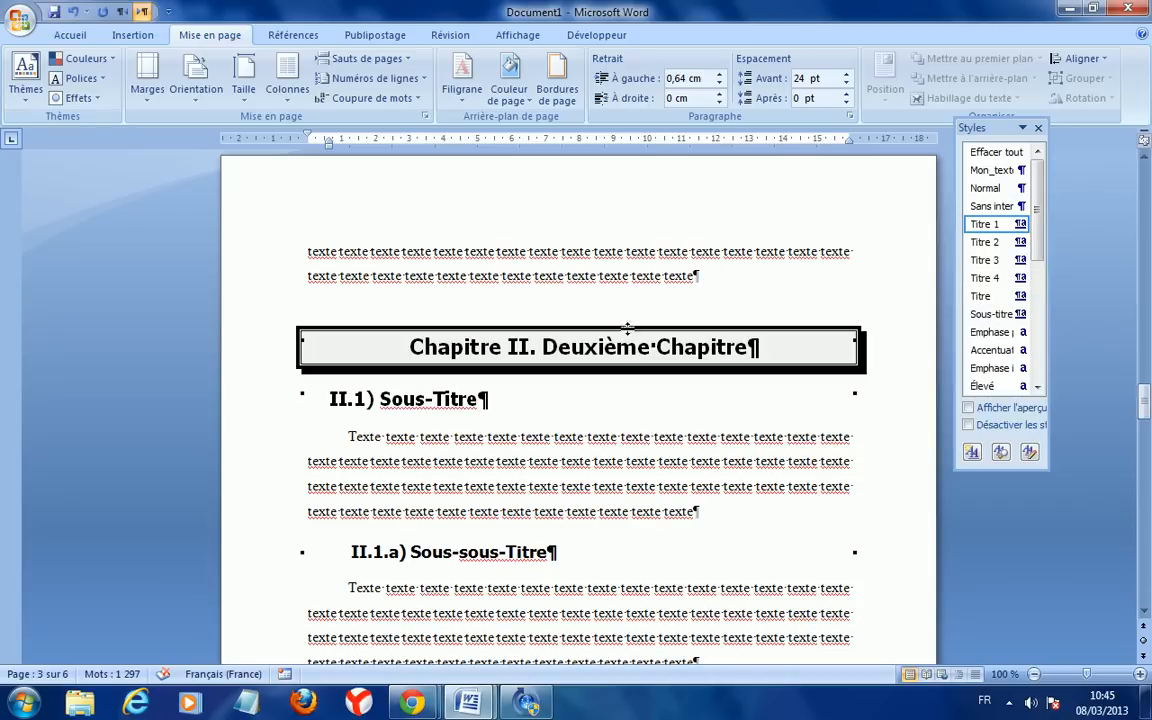
{"action": "left_click", "coordinate": [543, 347]}
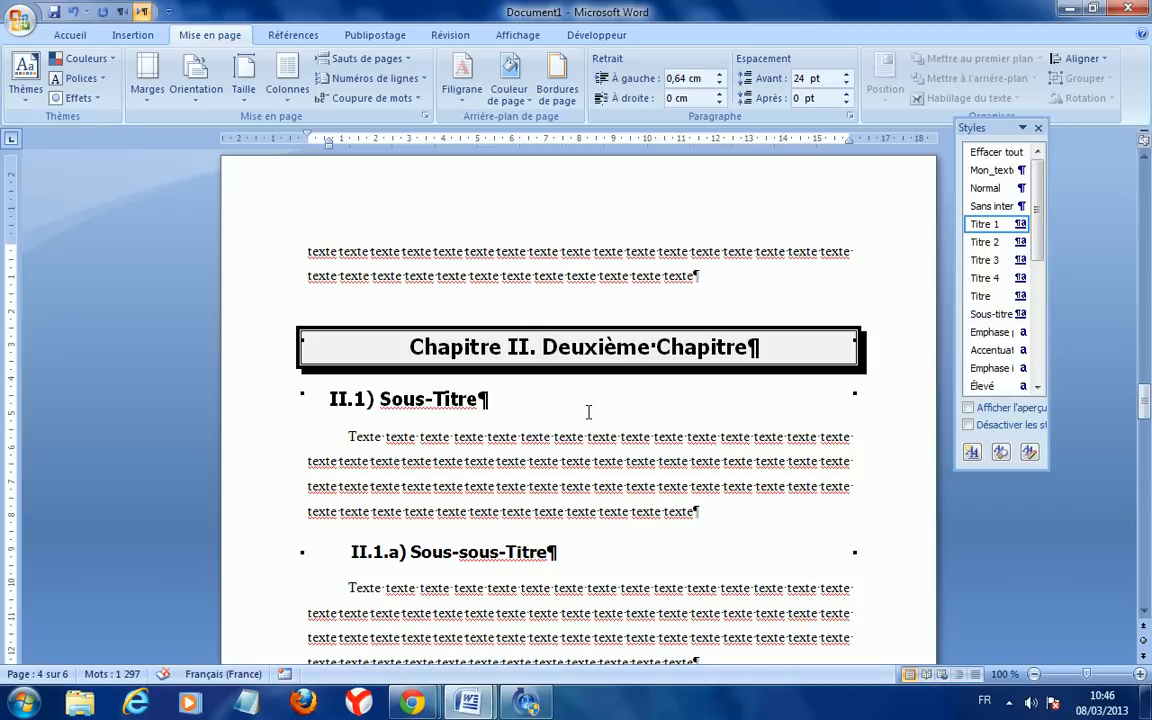
{"action": "left_click", "coordinate": [362, 58]}
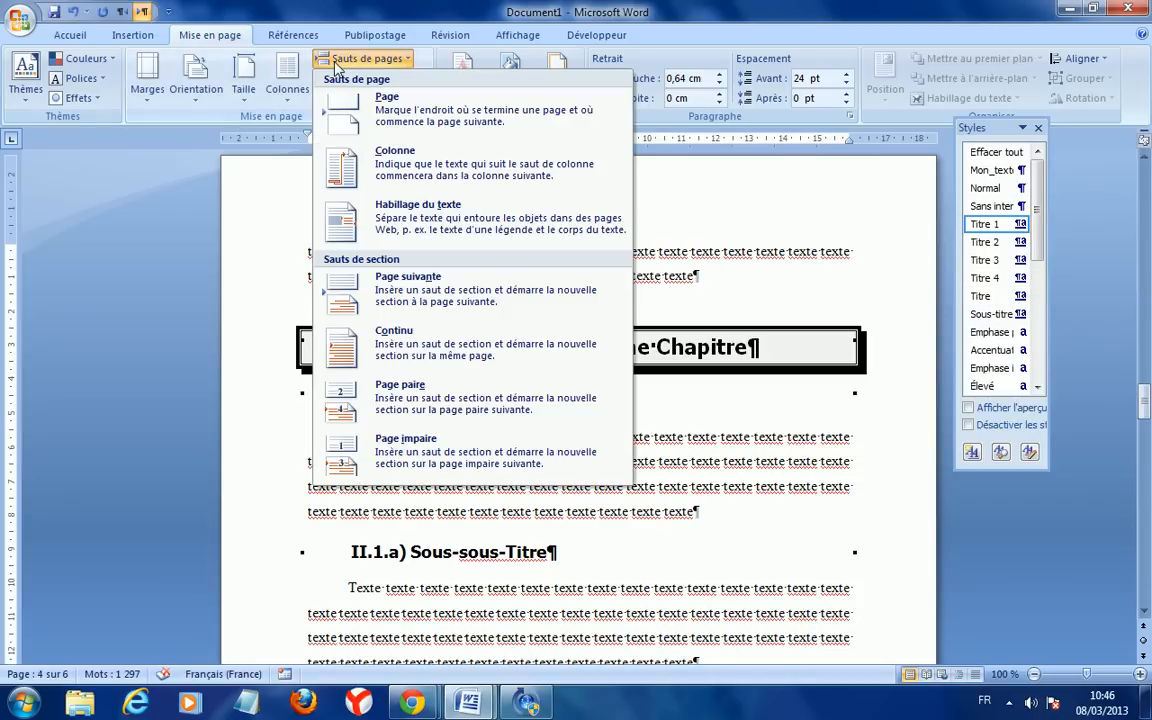
{"action": "left_click", "coordinate": [406, 285]}
Insert a next-page section break before the "Troisième chapitre" heading text.
{"action": "left_click_drag", "start_coordinate": [1146, 450], "coordinate": [1125, 487]}
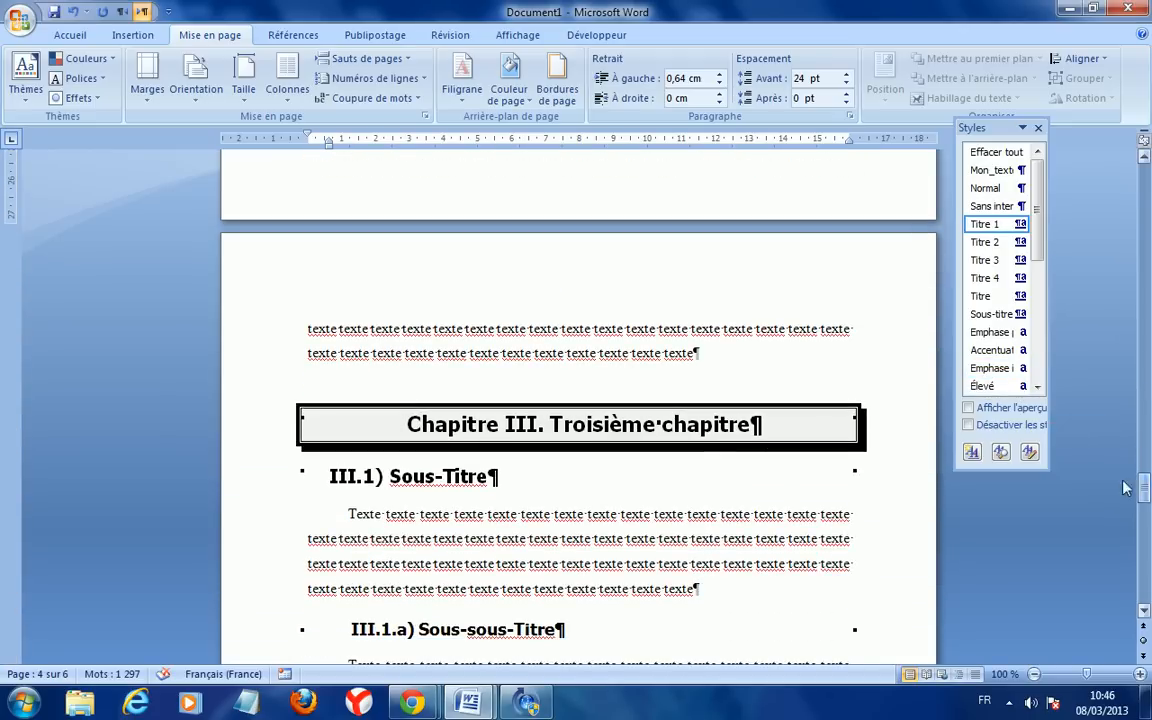
{"action": "left_click", "coordinate": [551, 420]}
{"action": "left_click", "coordinate": [360, 58]}
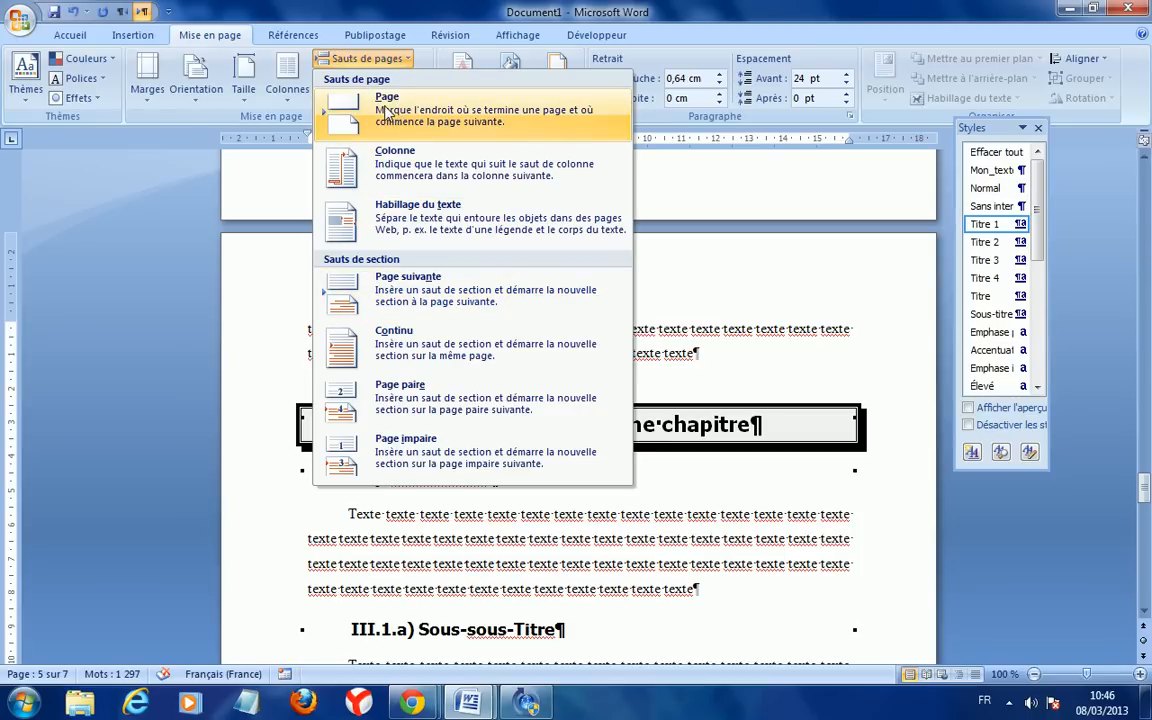
{"action": "left_click", "coordinate": [396, 296]}
Insert a next-page section break before the "Conclusion générale" heading.
{"action": "left_click_drag", "start_coordinate": [1147, 495], "coordinate": [1148, 560]}
{"action": "left_click", "coordinate": [473, 430]}
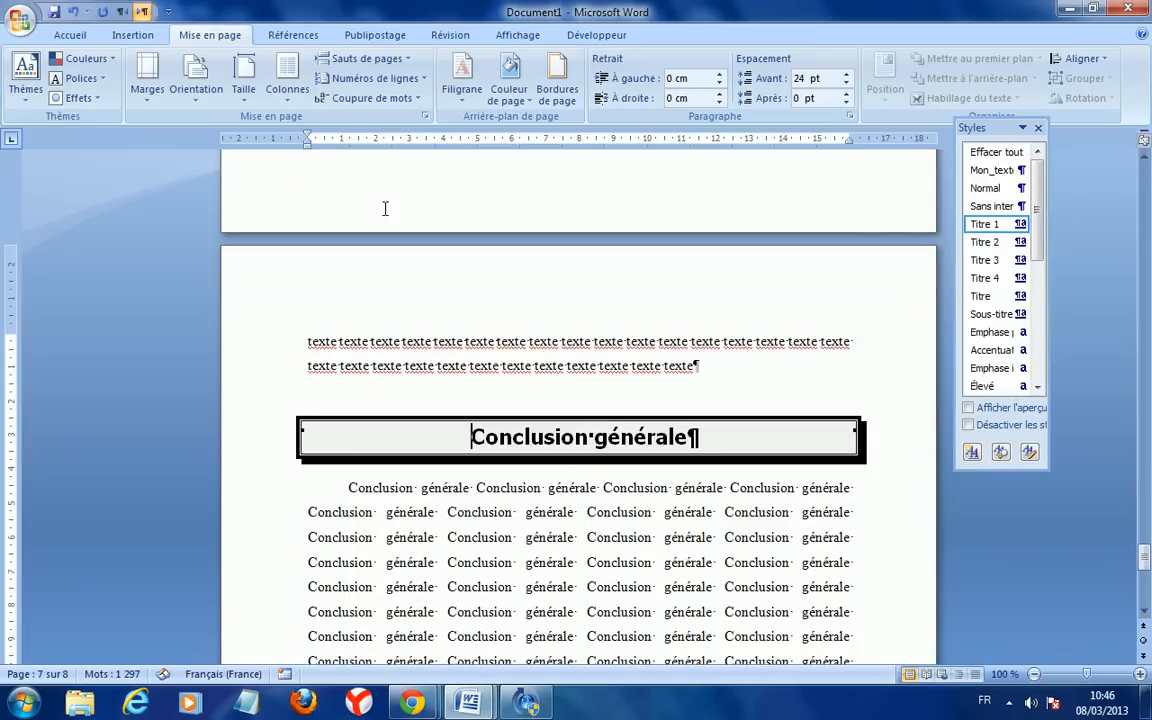
{"action": "left_click", "coordinate": [345, 58]}
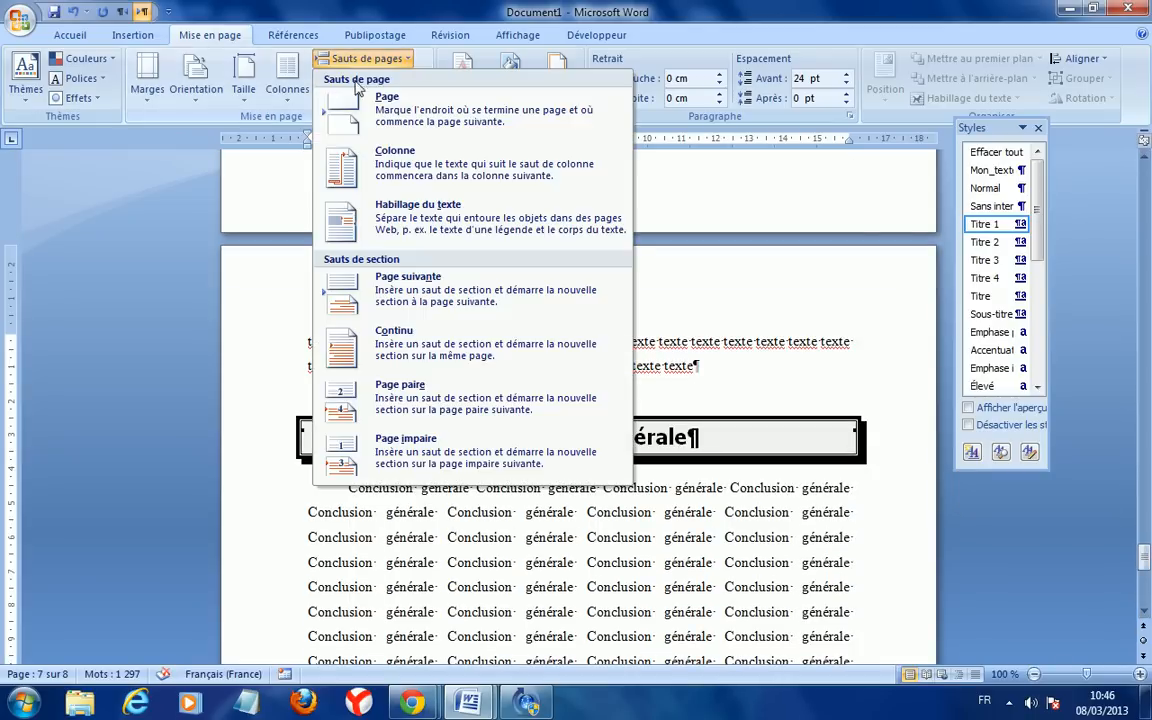
{"action": "left_click", "coordinate": [400, 285]}
Update the entire table of contents under Sommaire to reflect the new section breaks.
{"action": "left_click_drag", "start_coordinate": [1142, 543], "coordinate": [1141, 178]}
{"action": "left_click", "coordinate": [557, 372]}
{"action": "right_click", "coordinate": [557, 372]}
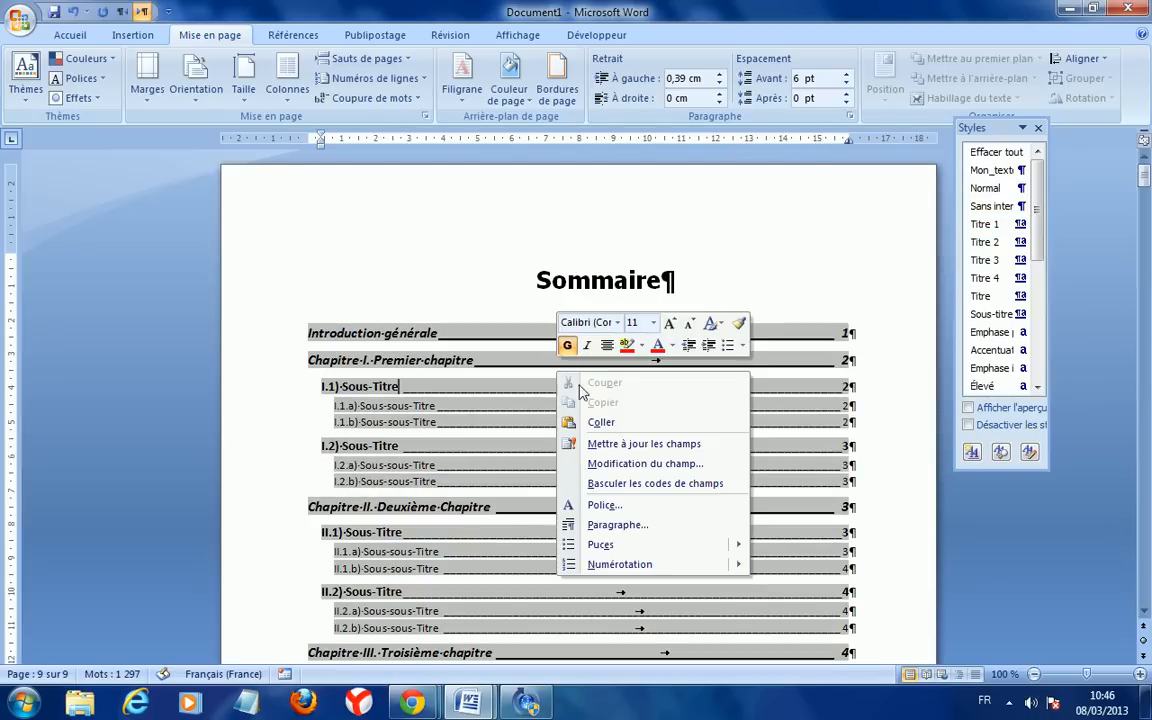
{"action": "left_click", "coordinate": [600, 443]}
{"action": "left_click", "coordinate": [500, 349]}
{"action": "left_click", "coordinate": [584, 375]}
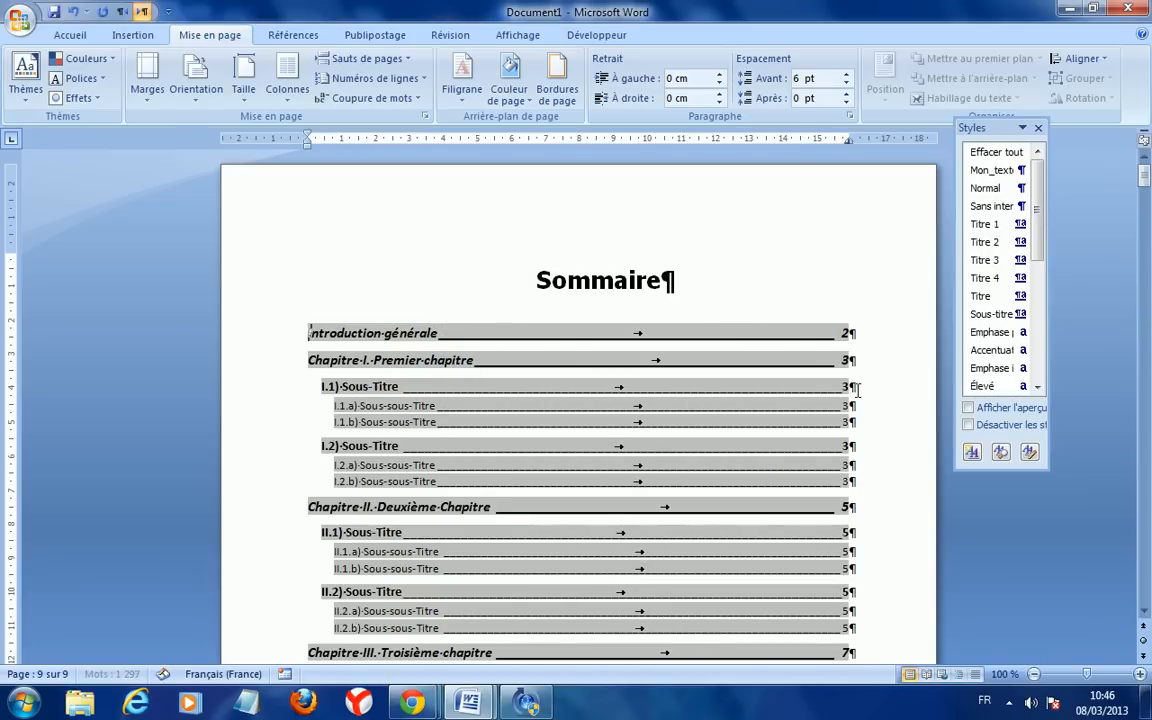
{"action": "mouse_move", "coordinate": [1145, 175]}
{"action": "left_mouse_down"}
{"action": "mouse_move", "coordinate": [1147, 265]}
{"action": "mouse_move", "coordinate": [1147, 175]}
{"action": "left_mouse_up"}
{"action": "double_click", "coordinate": [353, 180]}
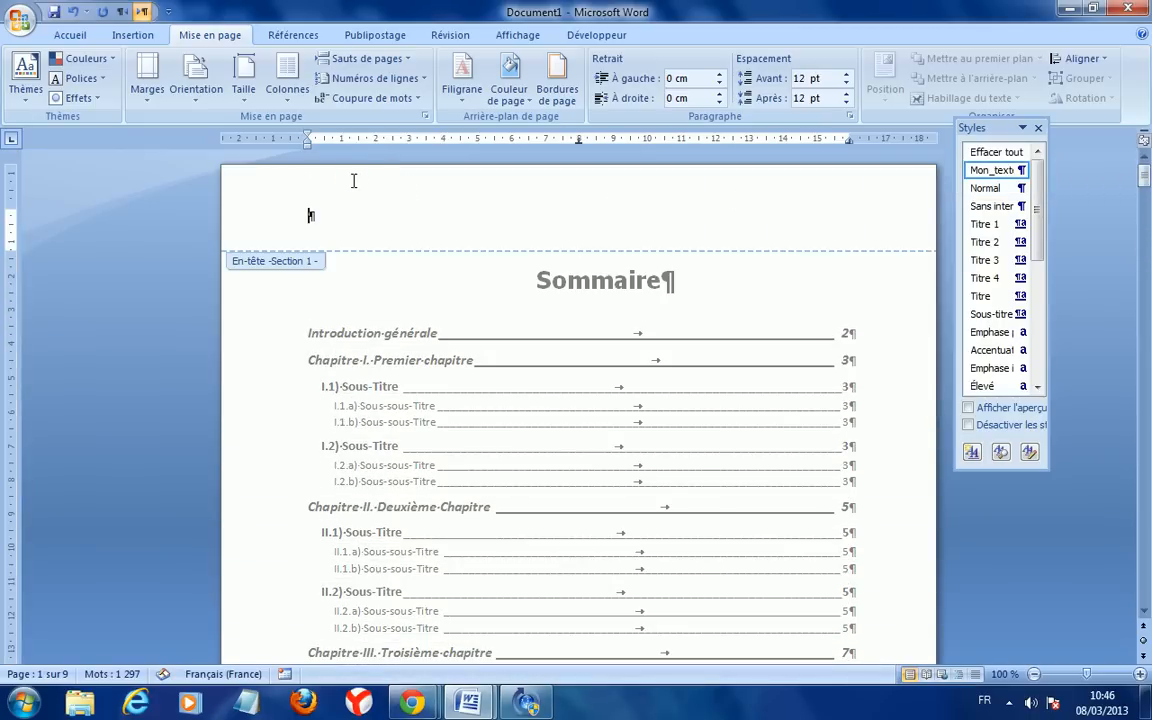
{"action": "double_click", "coordinate": [257, 308]}
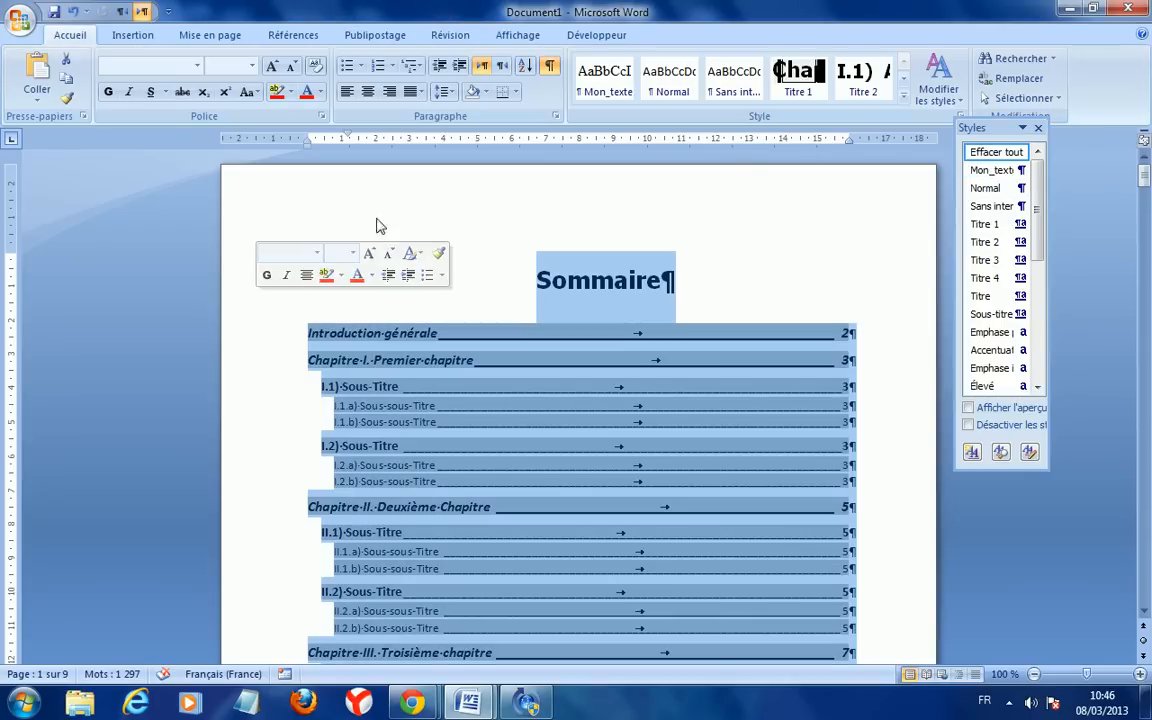
{"action": "left_click", "coordinate": [380, 187]}
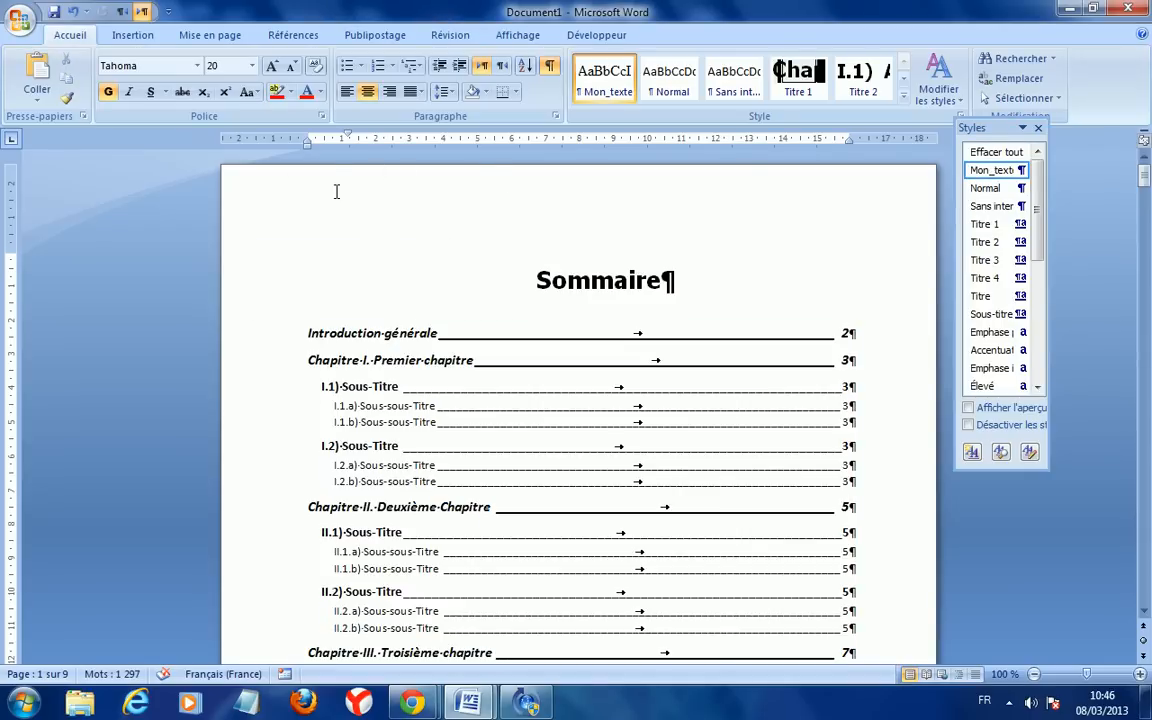
{"action": "double_click", "coordinate": [444, 184]}
{"action": "double_click", "coordinate": [277, 307]}
Insert the predefined "Vide" header, delete its placeholder text, and return to the document body.
{"action": "left_click", "coordinate": [124, 35]}
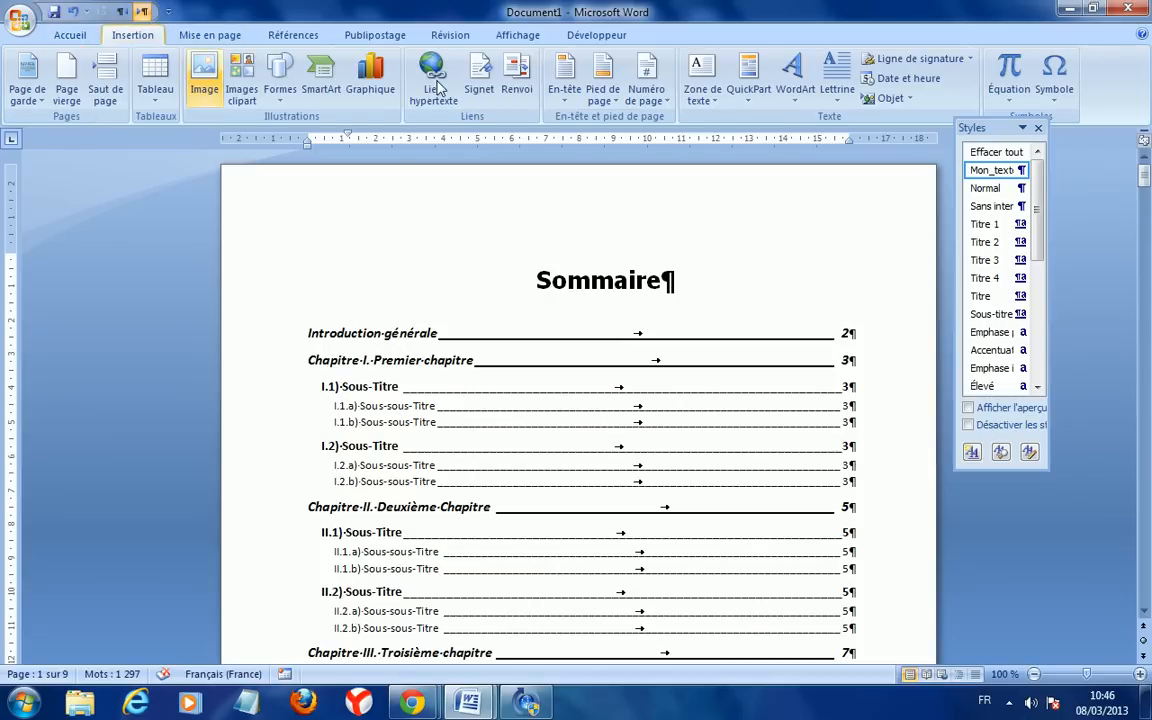
{"action": "left_click", "coordinate": [564, 78]}
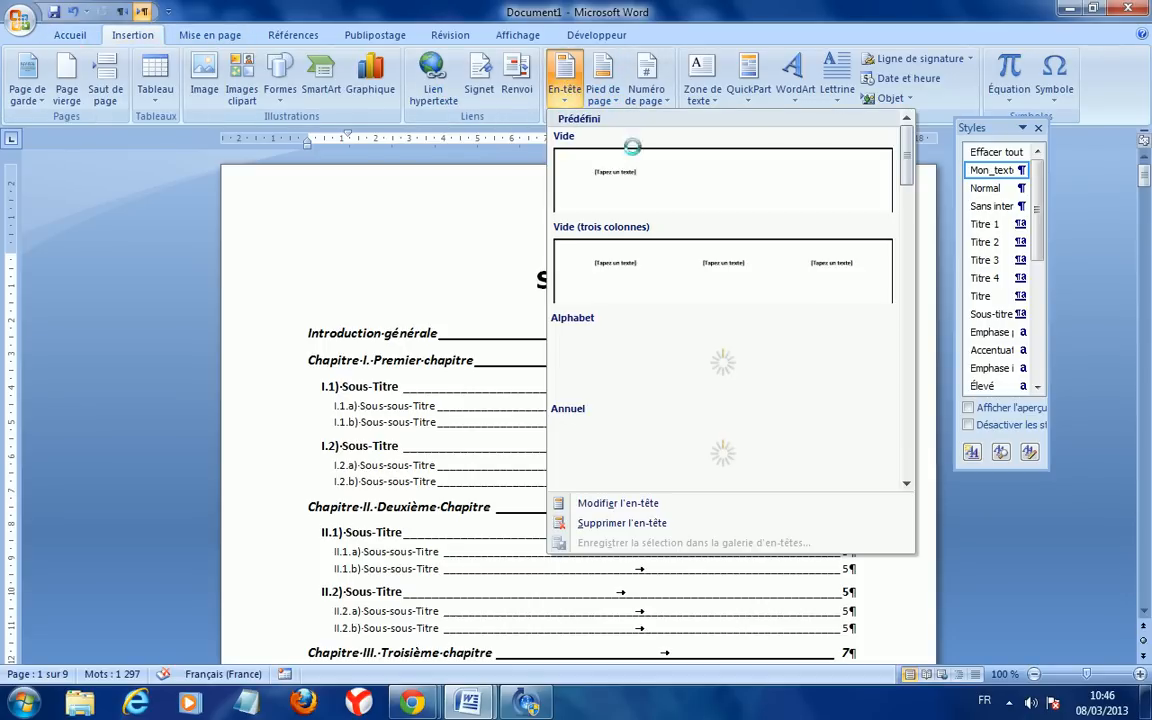
{"action": "left_click", "coordinate": [660, 178]}
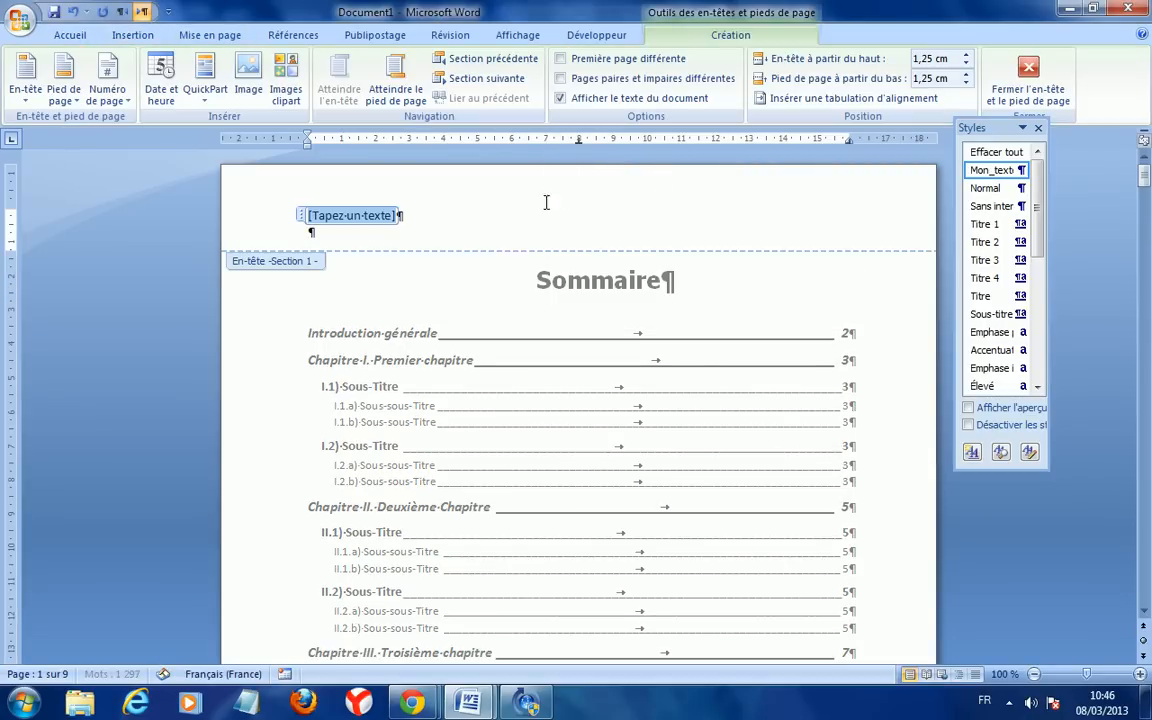
{"action": "key", "text": "Delete"}
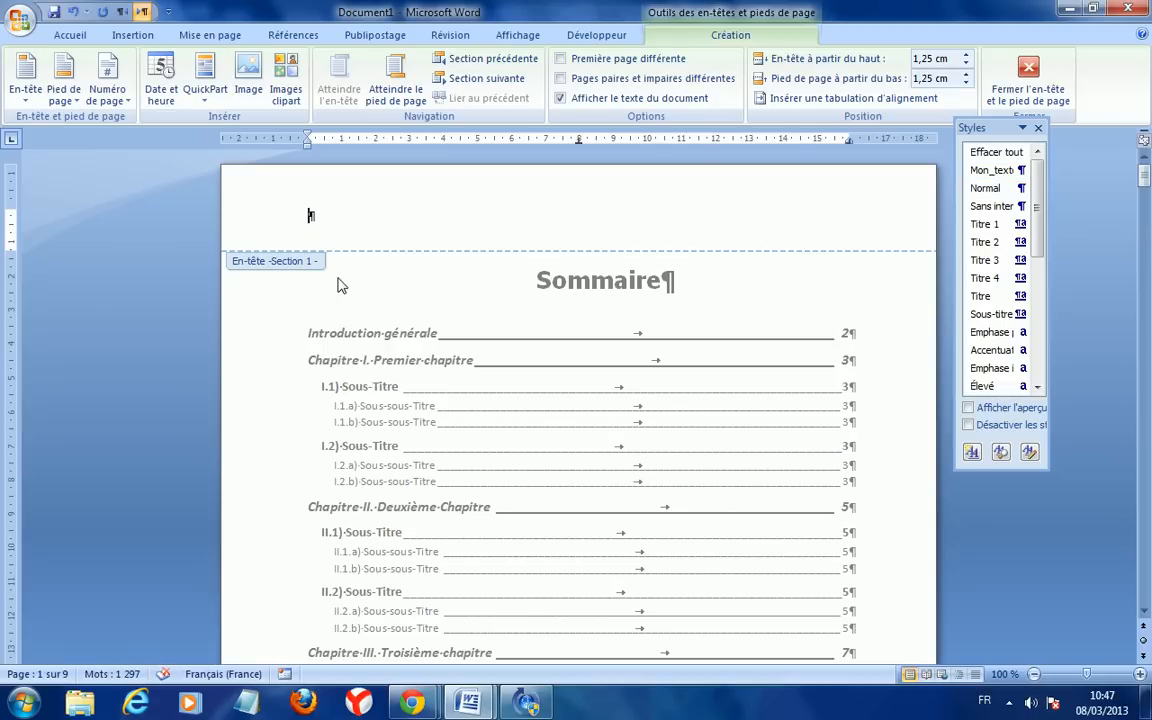
{"action": "double_click", "coordinate": [337, 285]}
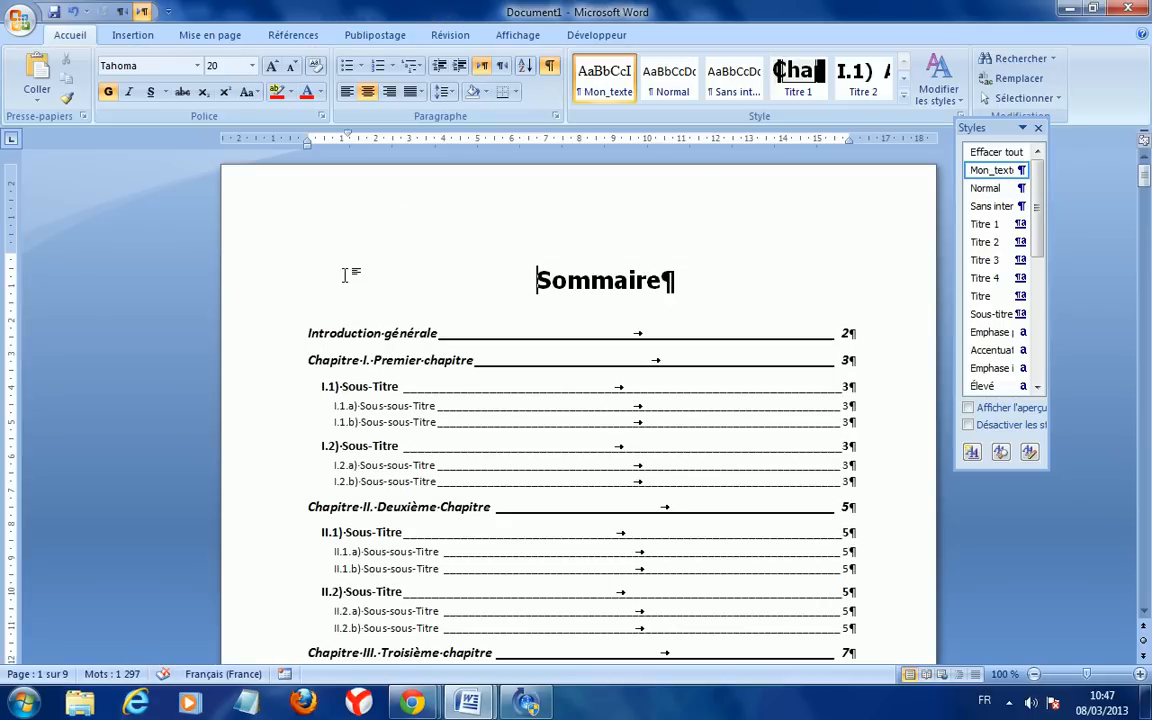
Enter "Rapport de stage d'initiation" on the header's left side and "Sommaire" aligned right, and hide the formatting marks.
{"action": "double_click", "coordinate": [337, 216]}
{"action": "type", "text": "R"}
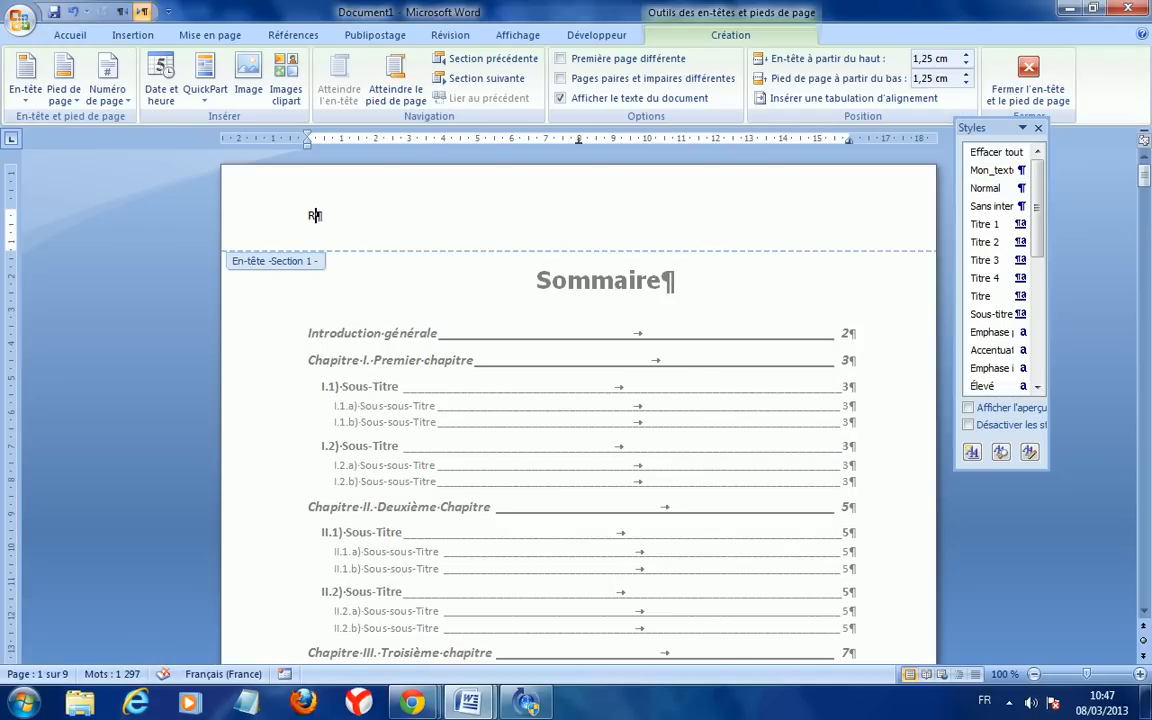
{"action": "type", "text": "apport de stage"}
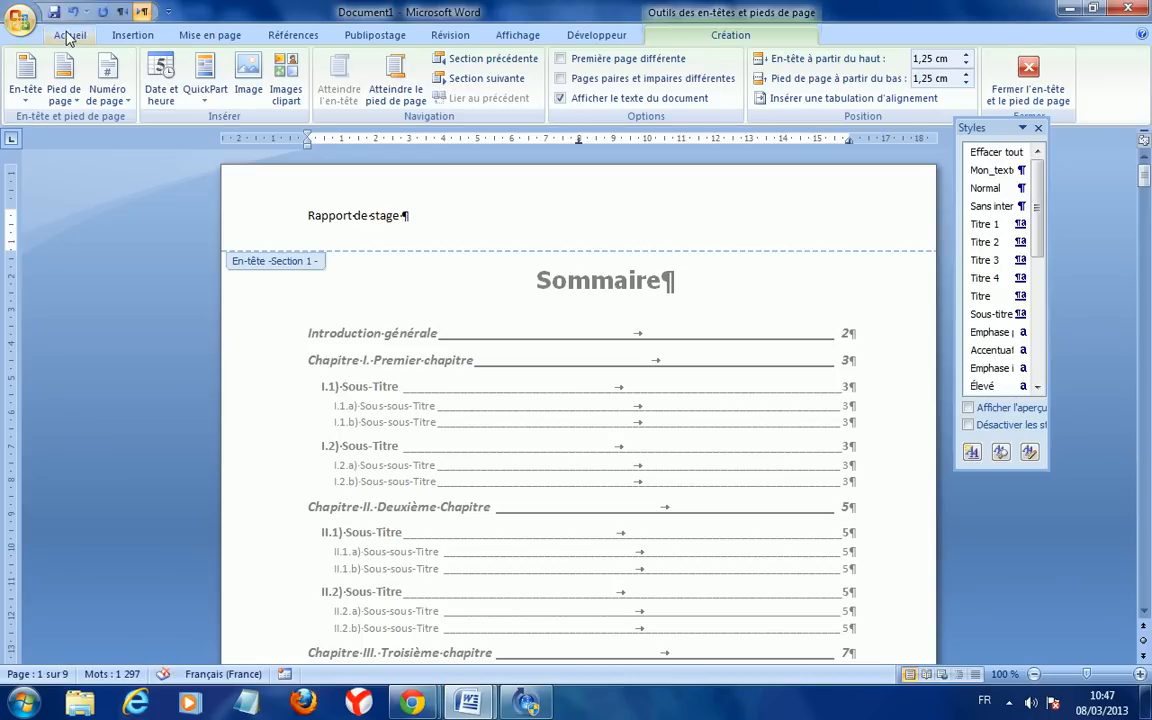
{"action": "left_click", "coordinate": [64, 35]}
{"action": "left_click", "coordinate": [550, 70]}
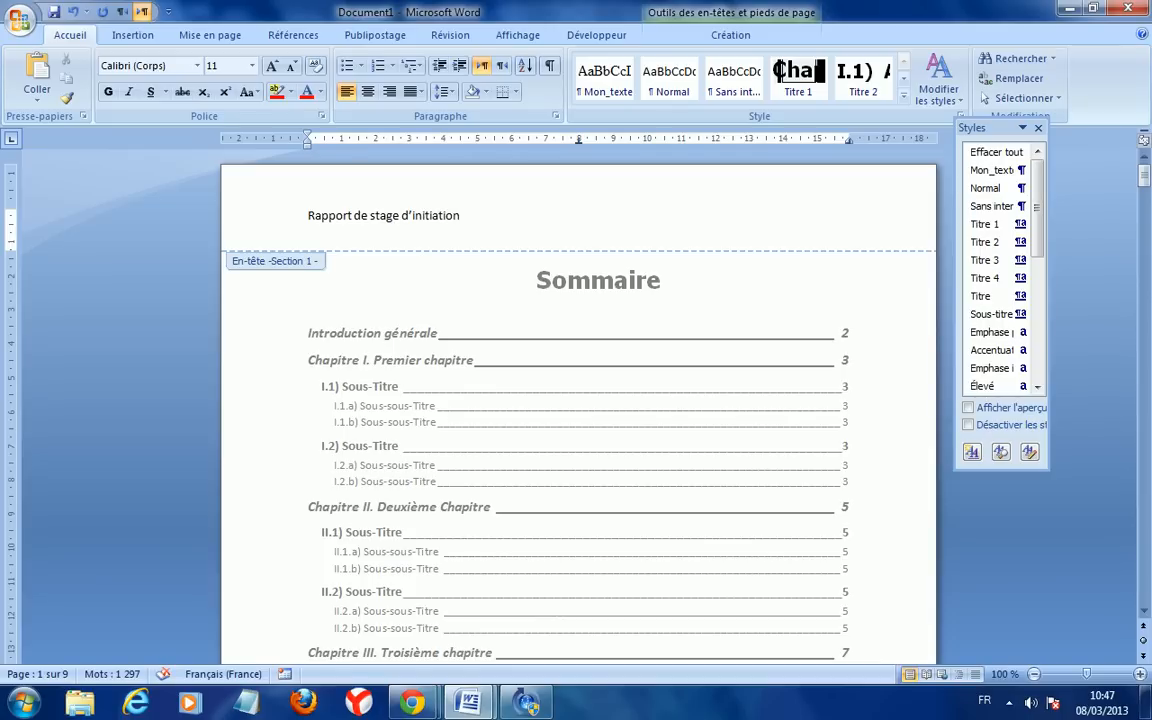
{"action": "key", "text": "Tab"}
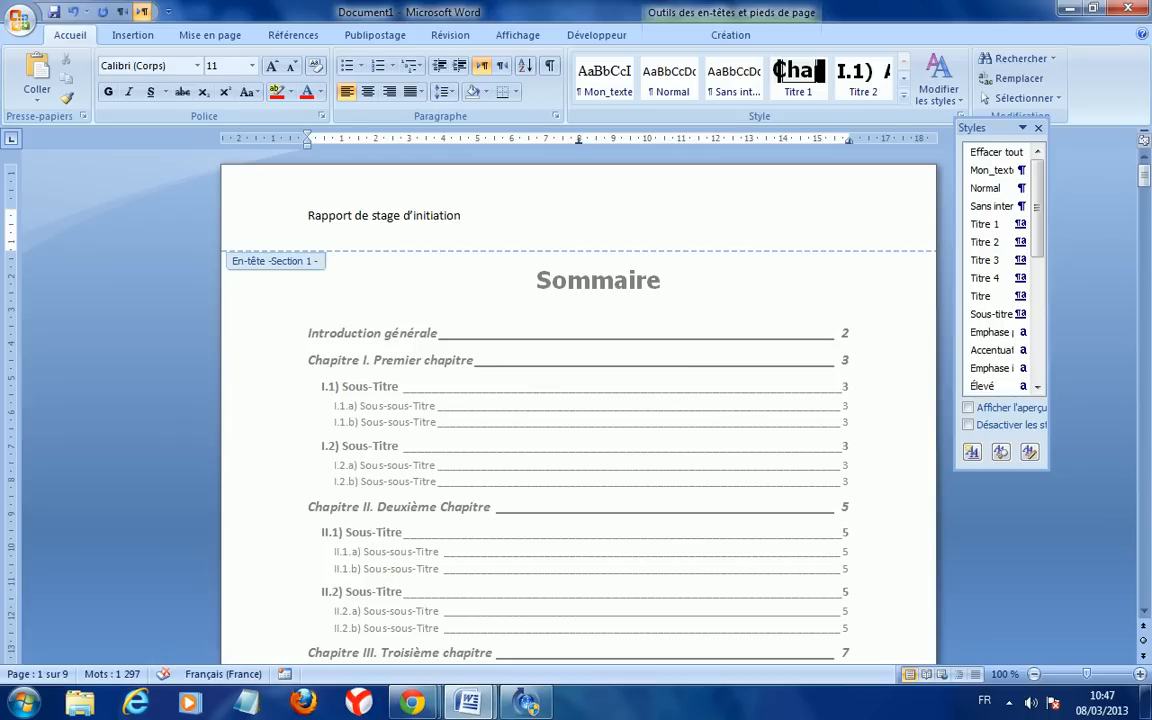
{"action": "type", "text": "Sommaire"}
Draw a straight horizontal line about 17 cm long beneath the header text.
{"action": "left_click", "coordinate": [136, 37]}
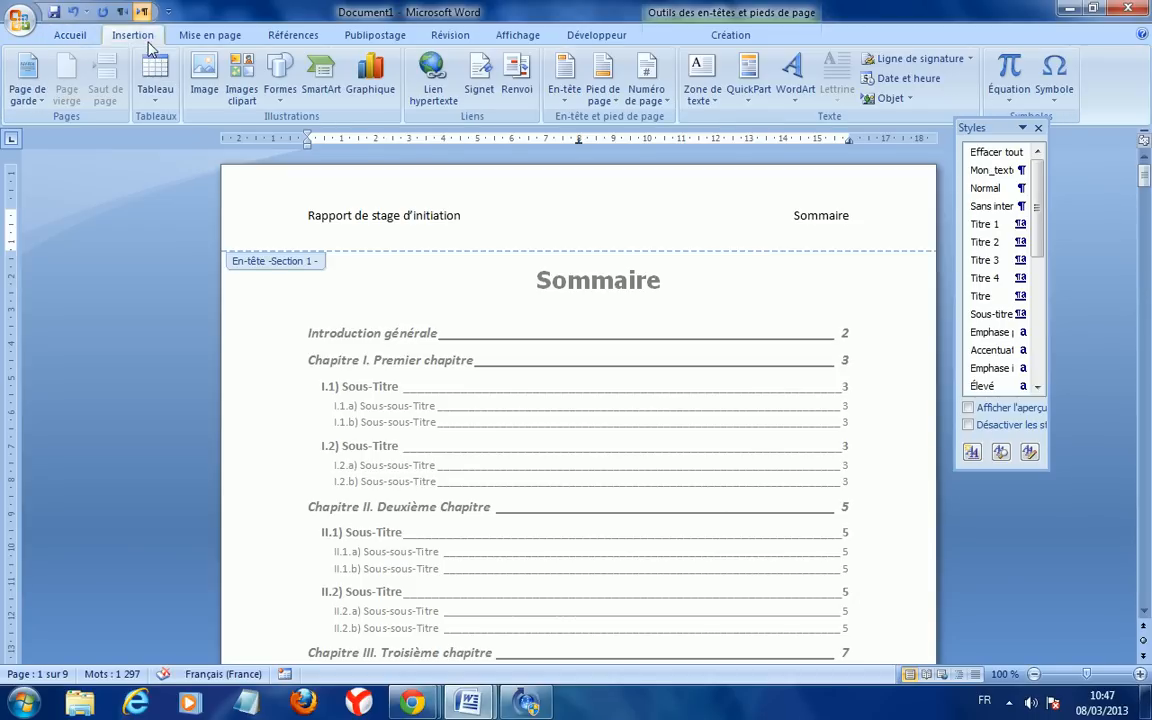
{"action": "left_click", "coordinate": [279, 78]}
{"action": "left_click", "coordinate": [291, 138]}
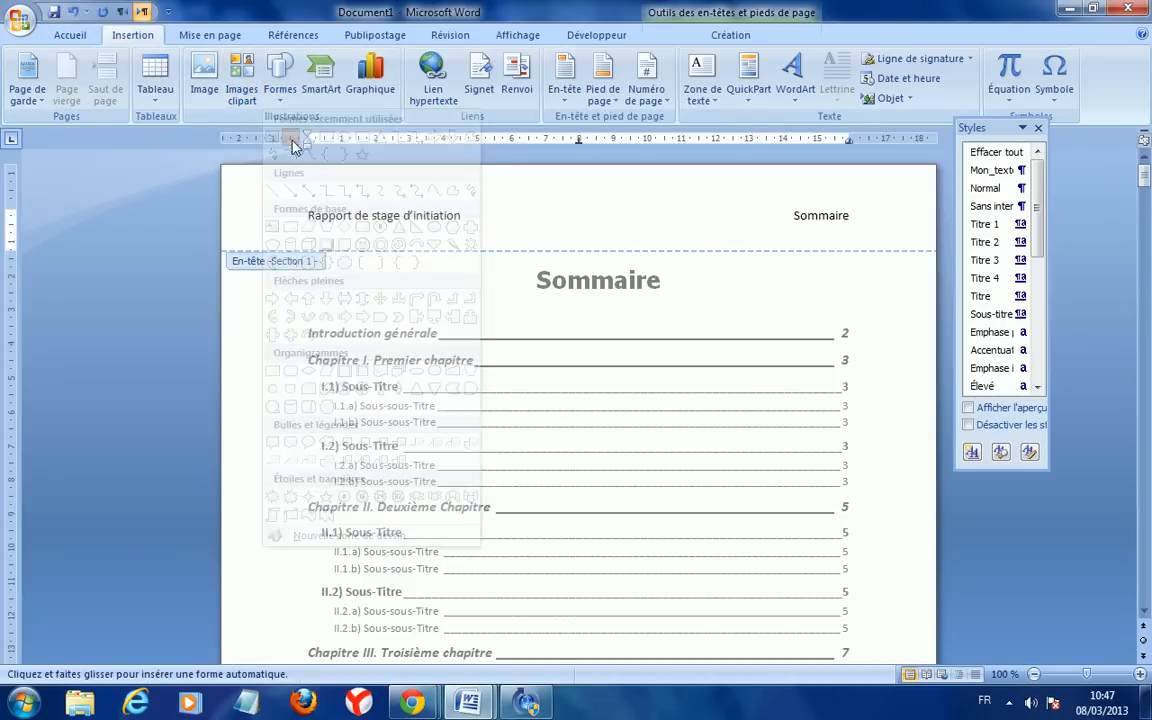
{"action": "mouse_move", "coordinate": [305, 233]}
{"action": "left_mouse_down"}
{"action": "mouse_move", "coordinate": [675, 271]}
{"action": "mouse_move", "coordinate": [848, 249]}
{"action": "mouse_move", "coordinate": [881, 233]}
{"action": "left_mouse_up"}
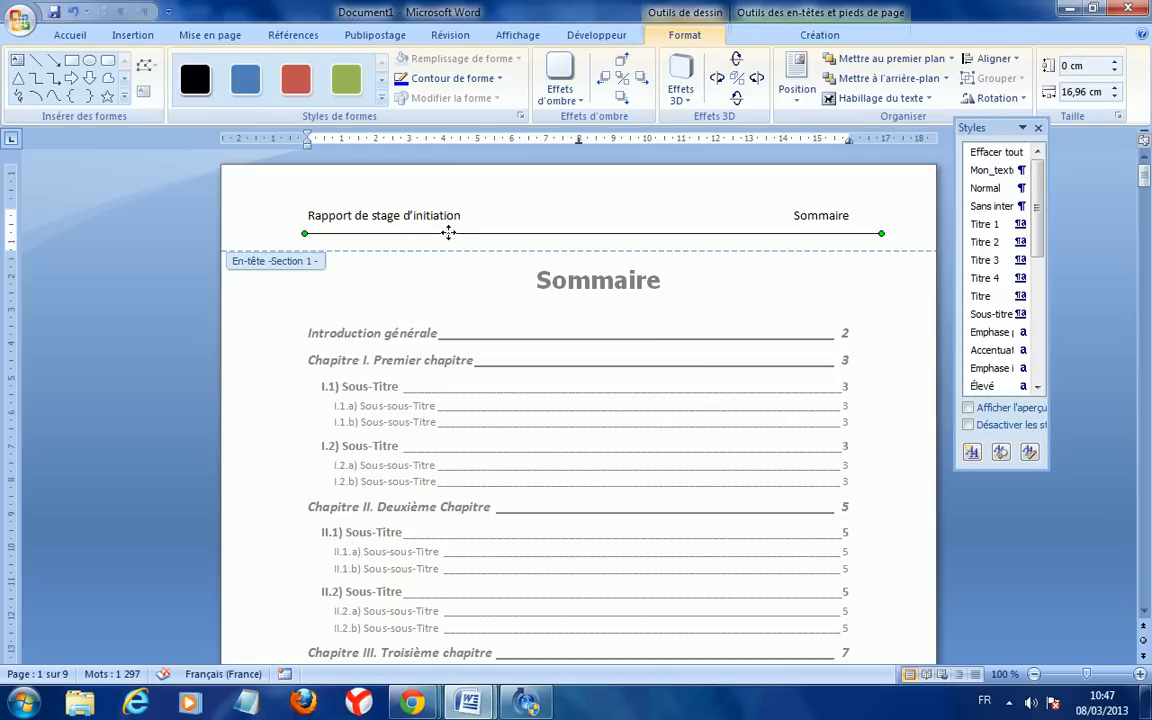
{"action": "left_click", "coordinate": [819, 36]}
{"action": "left_click", "coordinate": [690, 36]}
{"action": "left_click", "coordinate": [530, 214]}
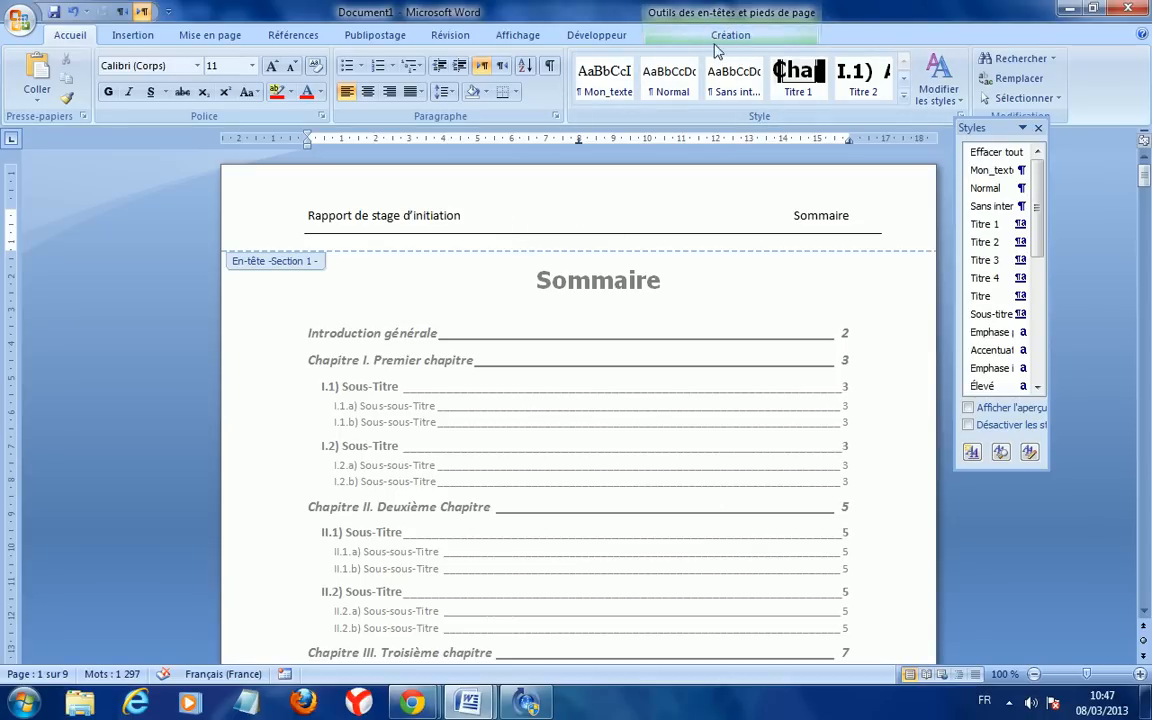
Increase the thickness of the line beneath the header text through its shape format settings.
{"action": "left_click", "coordinate": [479, 236]}
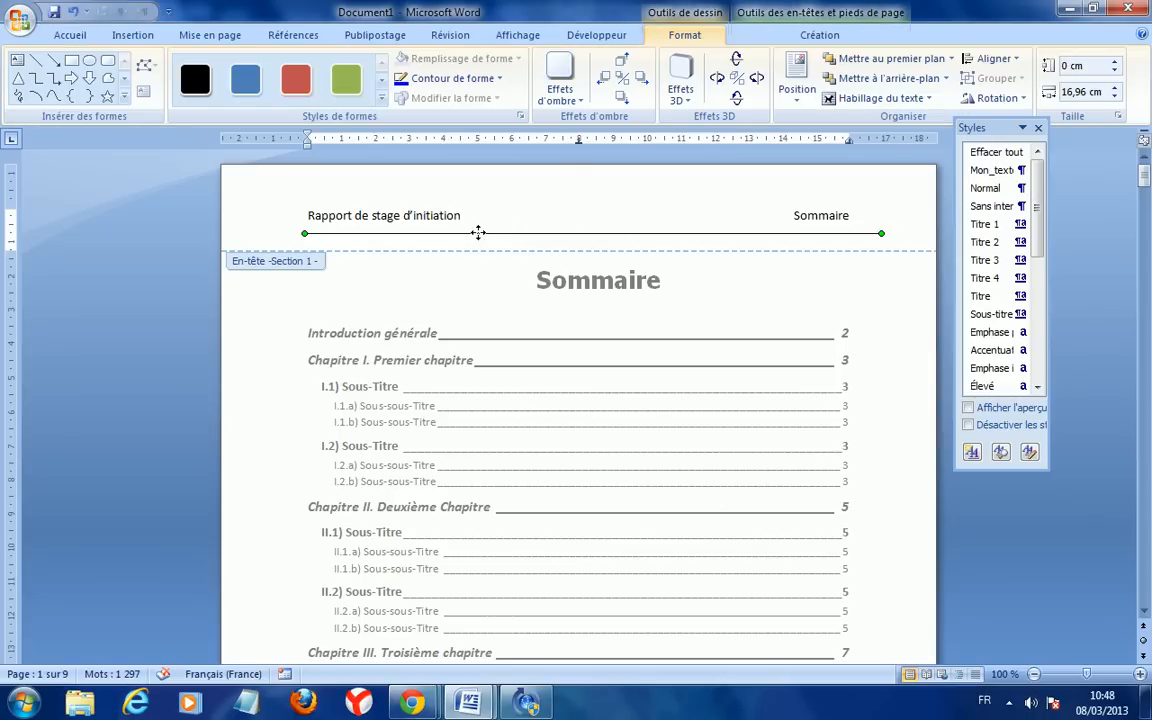
{"action": "right_click", "coordinate": [479, 236]}
{"action": "left_click", "coordinate": [545, 470]}
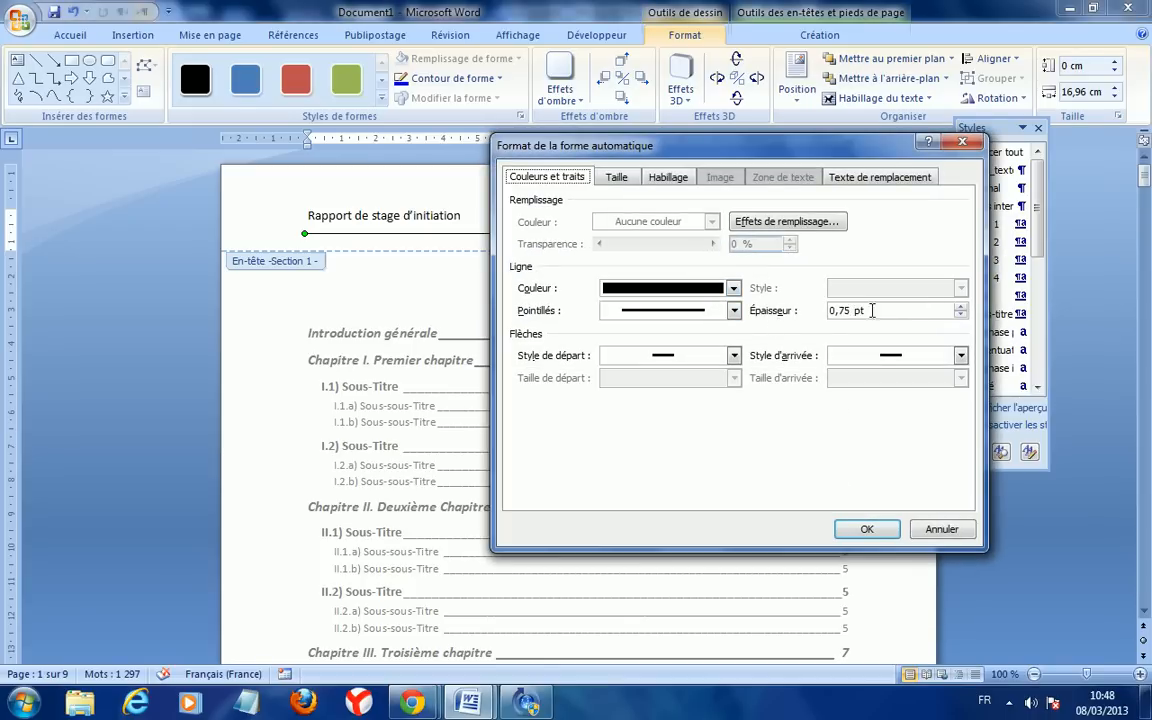
{"action": "left_click", "coordinate": [960, 306]}
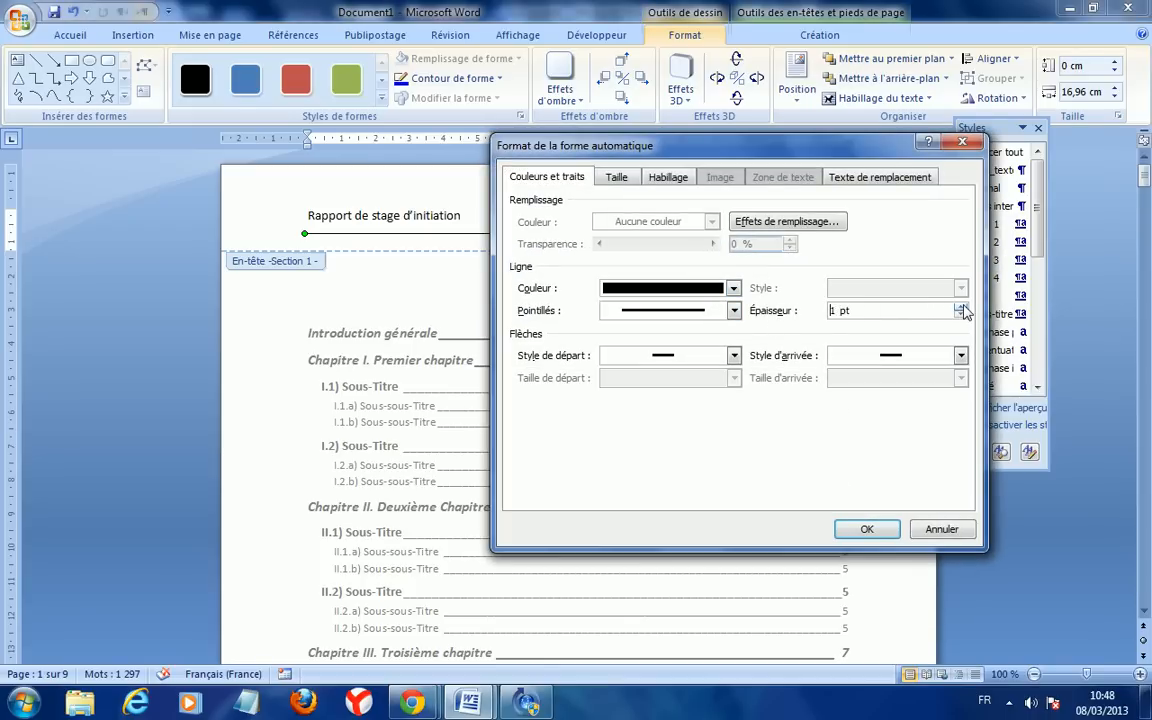
{"action": "left_click", "coordinate": [961, 306]}
{"action": "left_click", "coordinate": [867, 529]}
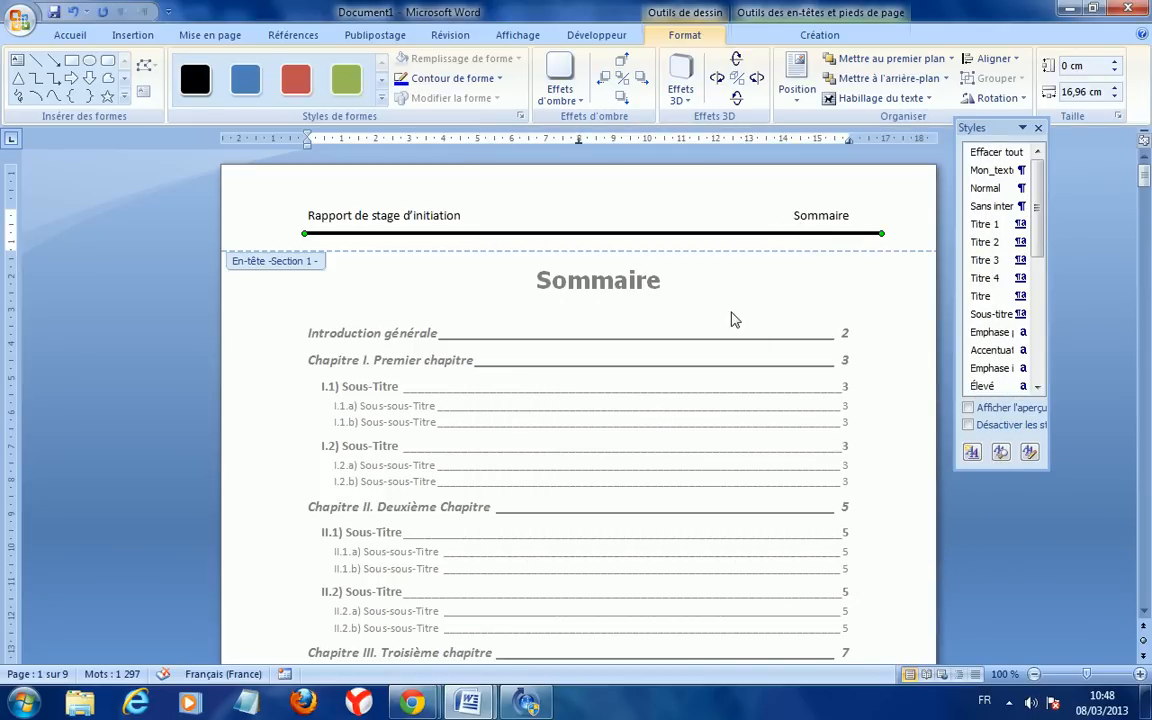
Format the whole header text line as italic at size 12 and close the header.
{"action": "triple_click", "coordinate": [812, 218]}
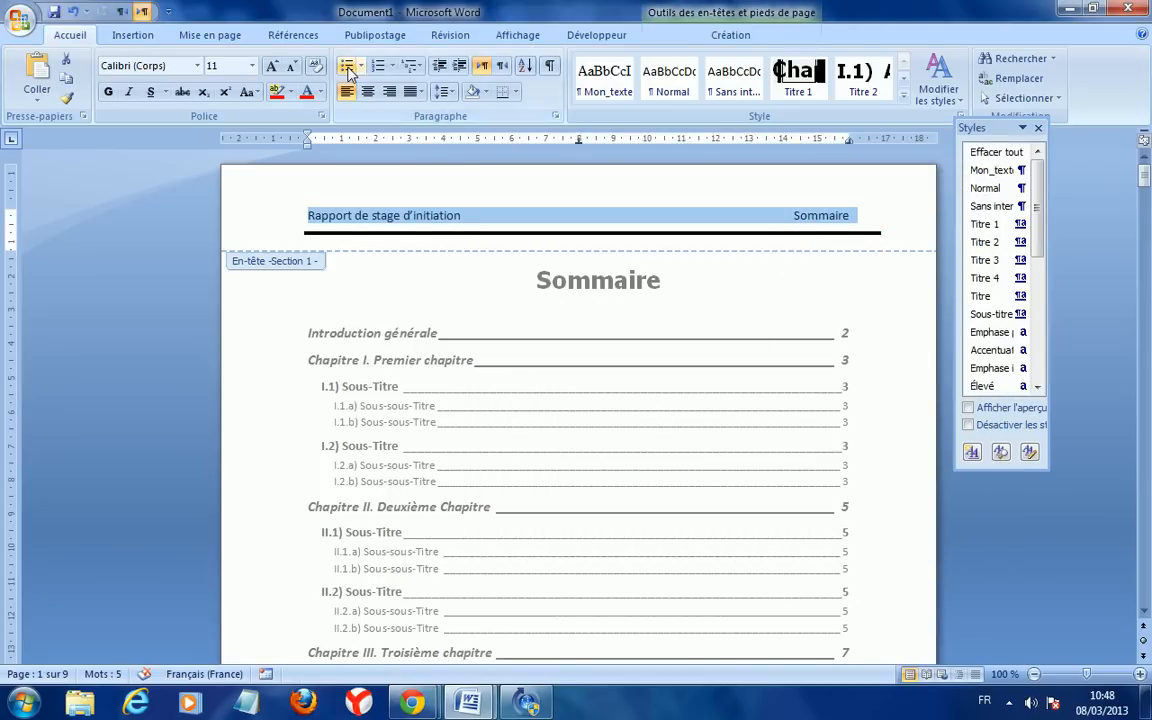
{"action": "left_click", "coordinate": [130, 93]}
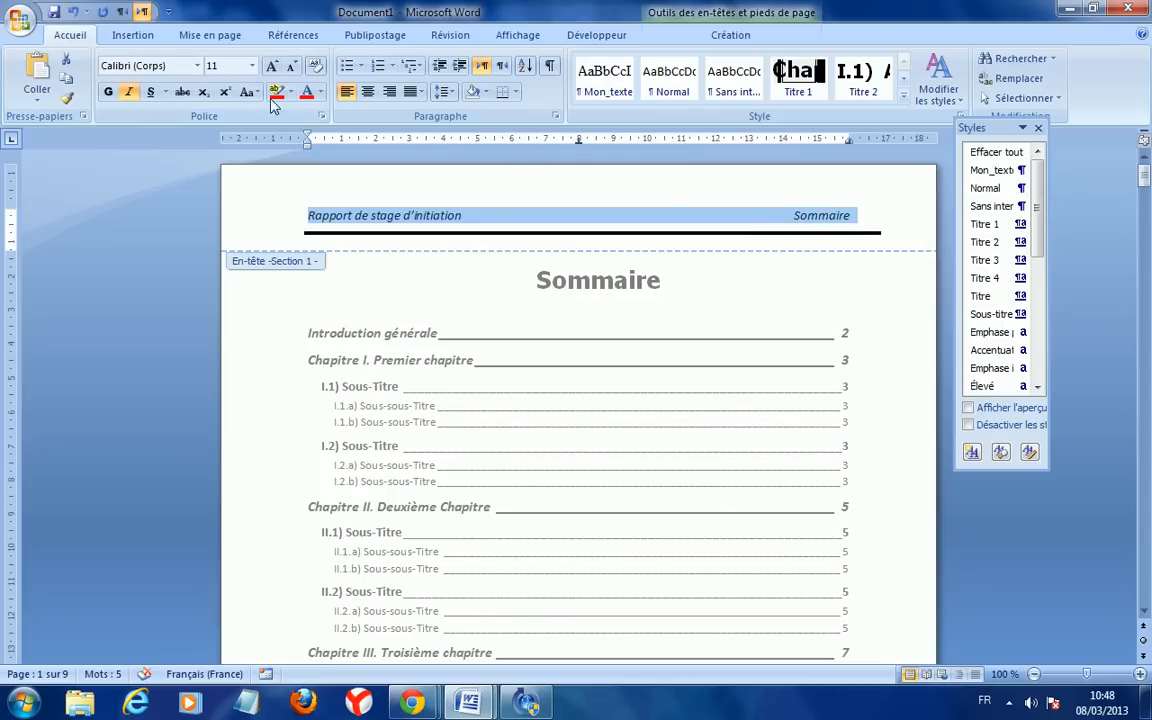
{"action": "left_click", "coordinate": [274, 66]}
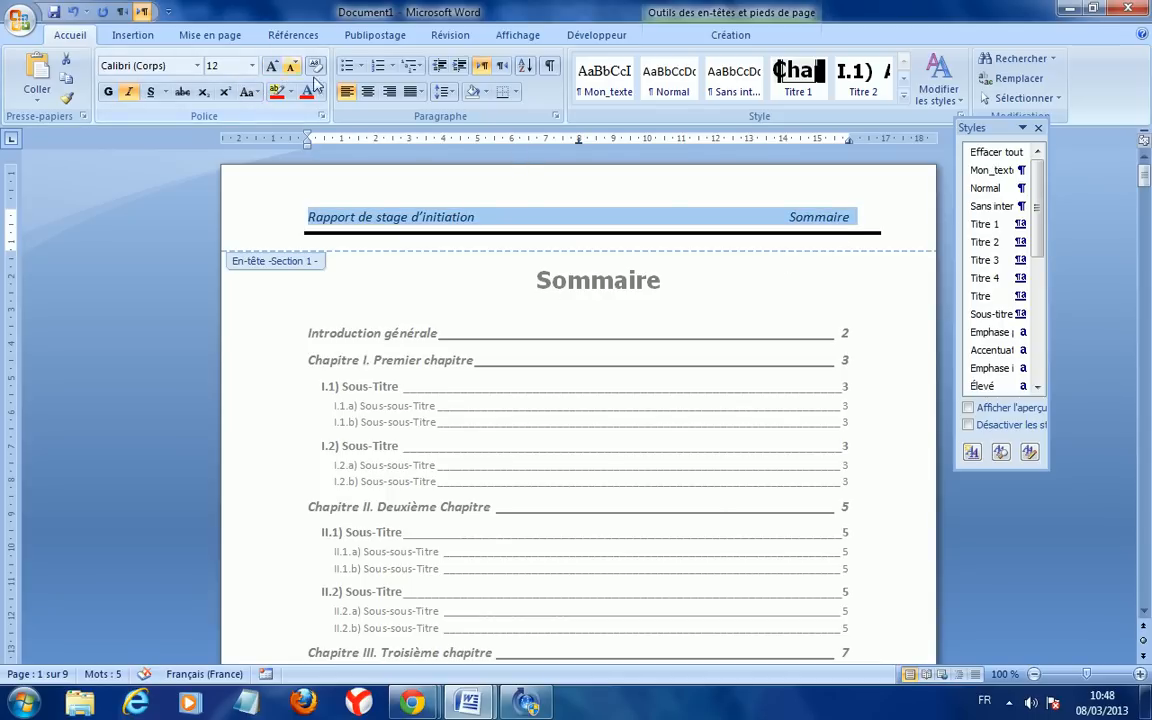
{"action": "double_click", "coordinate": [727, 302]}
{"action": "double_click", "coordinate": [586, 216]}
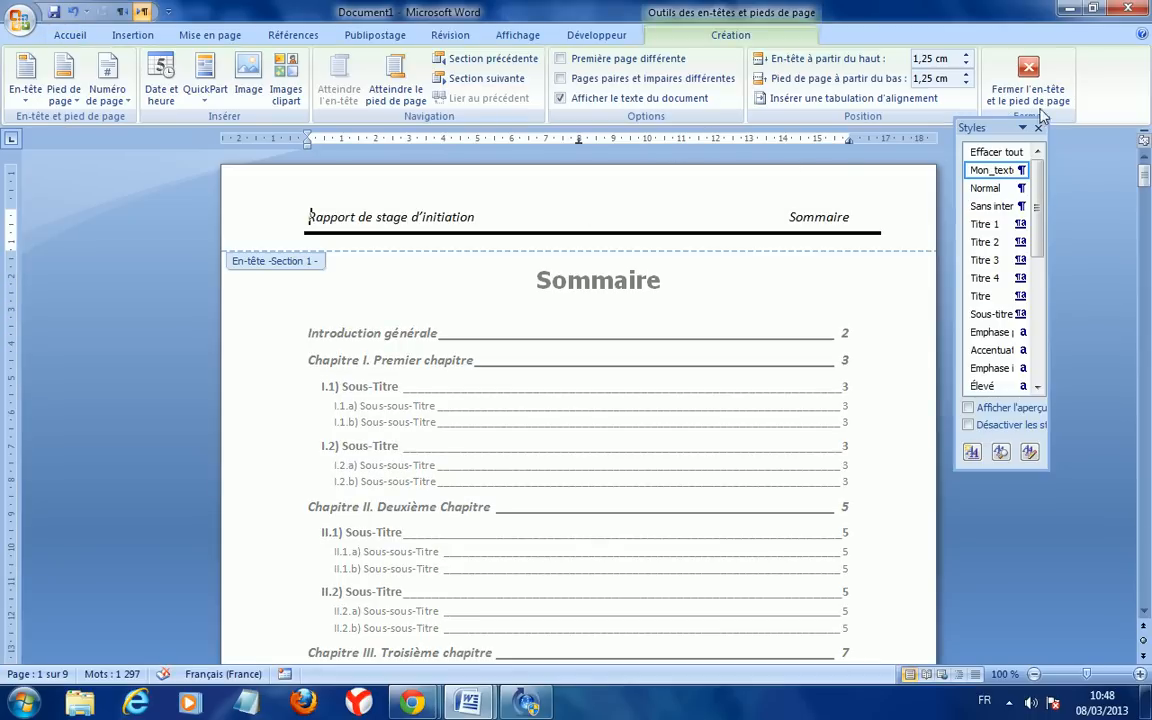
{"action": "left_click", "coordinate": [1030, 78]}
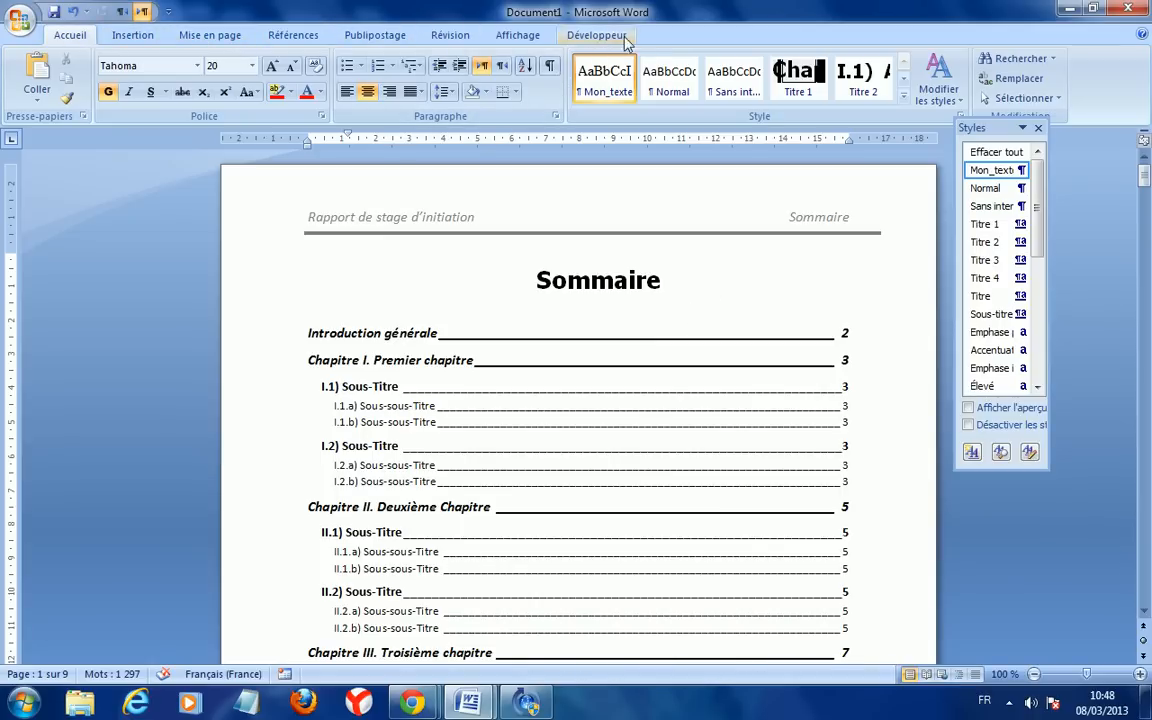
Try to replace "Sommaire" with "Introduction générale" in the Section 2 header while it is linked to Section 1, and undo the change.
{"action": "double_click", "coordinate": [501, 213]}
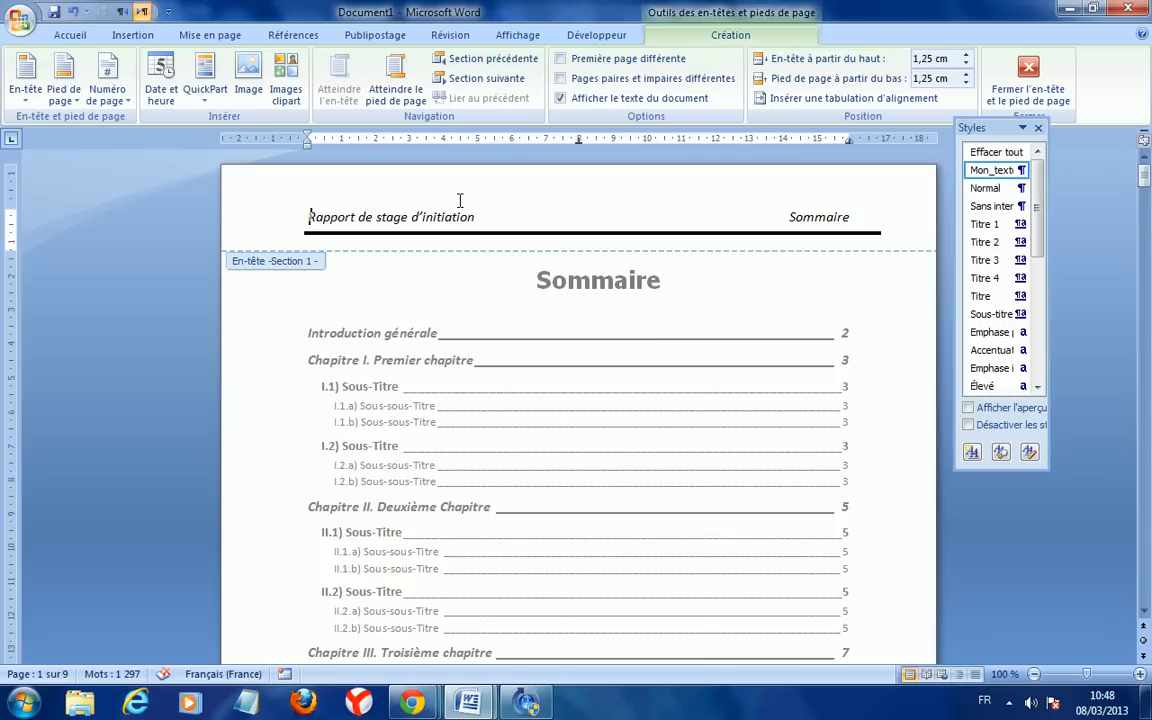
{"action": "left_click", "coordinate": [488, 80]}
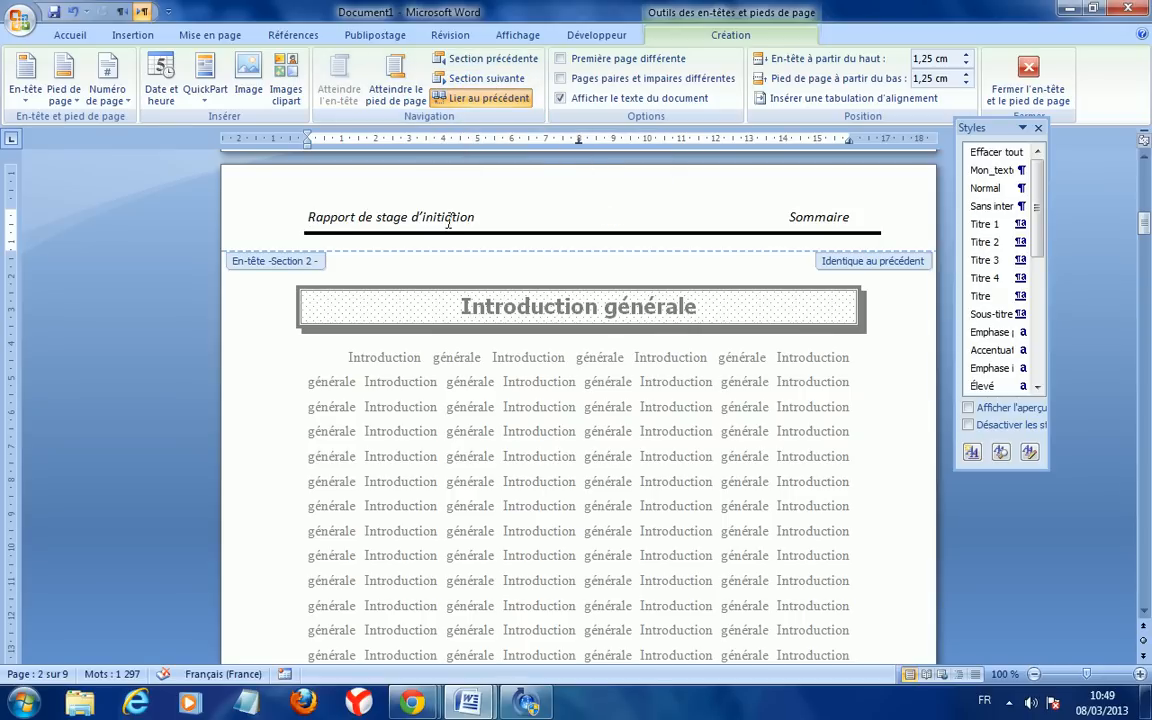
{"action": "double_click", "coordinate": [806, 215]}
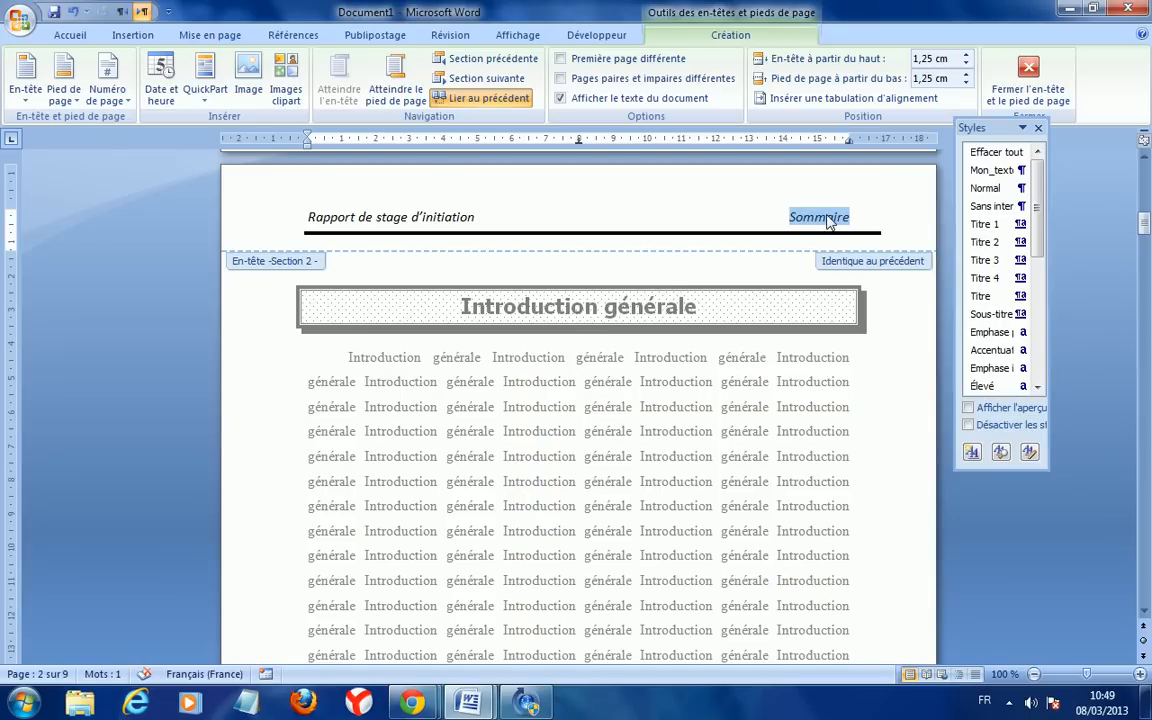
{"action": "type", "text": "Introdu"}
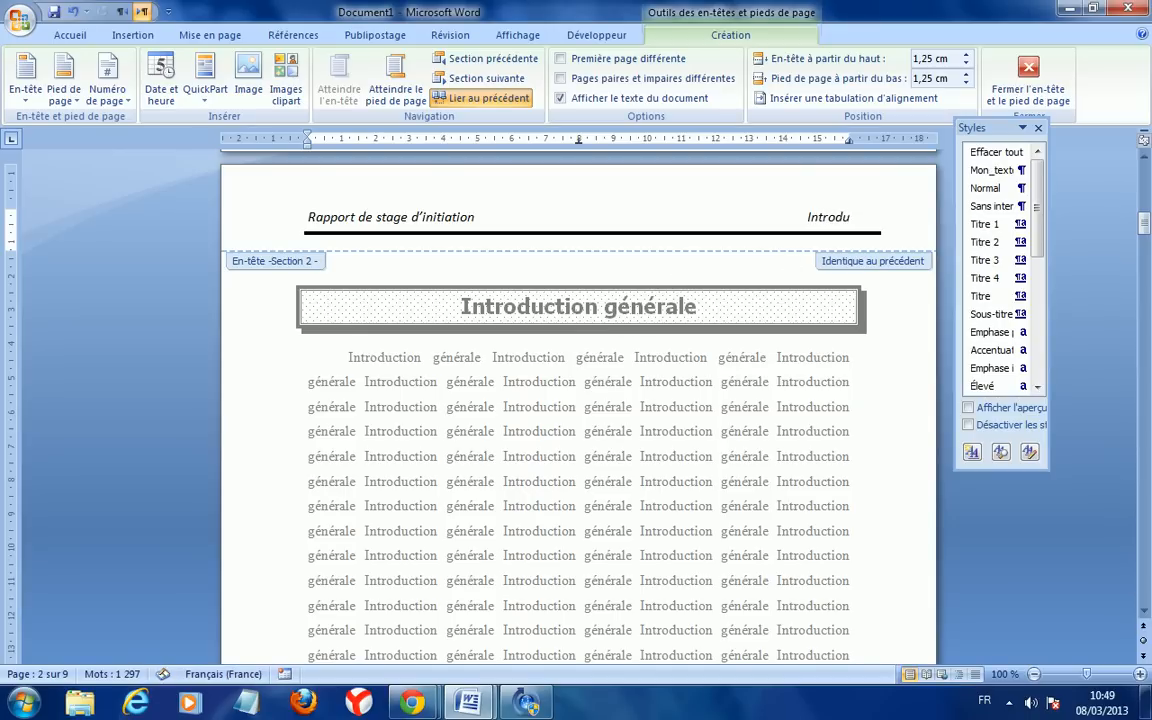
{"action": "type", "text": "ction générale"}
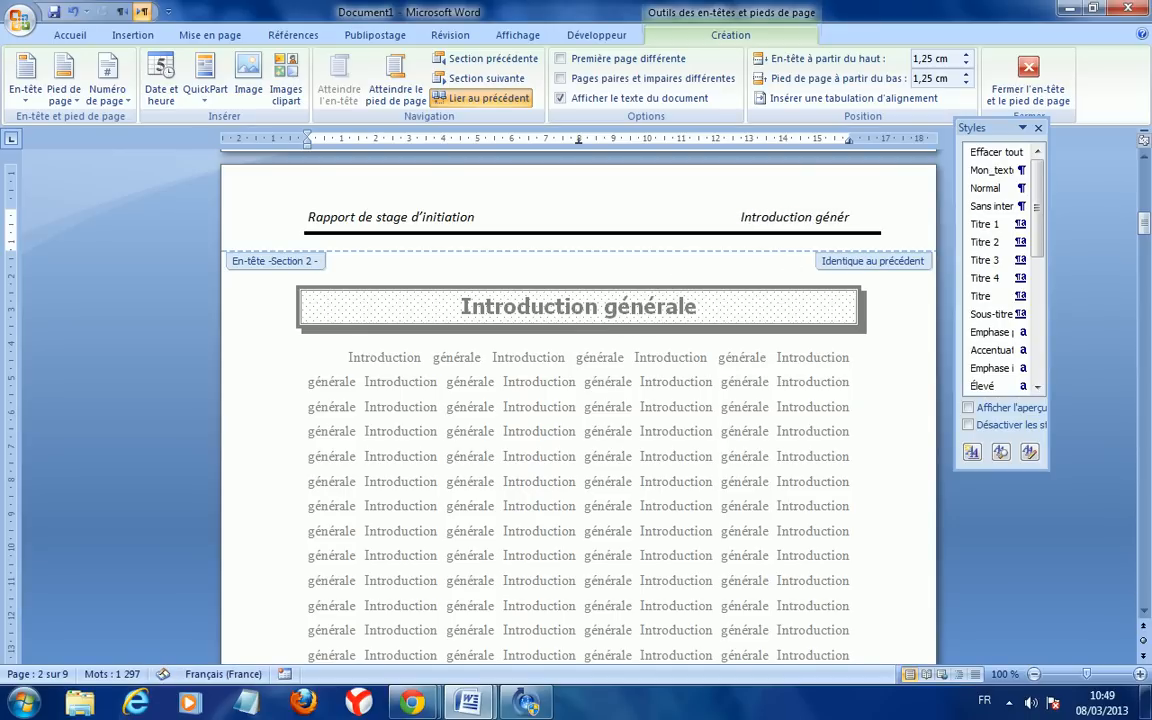
{"action": "left_click", "coordinate": [489, 60]}
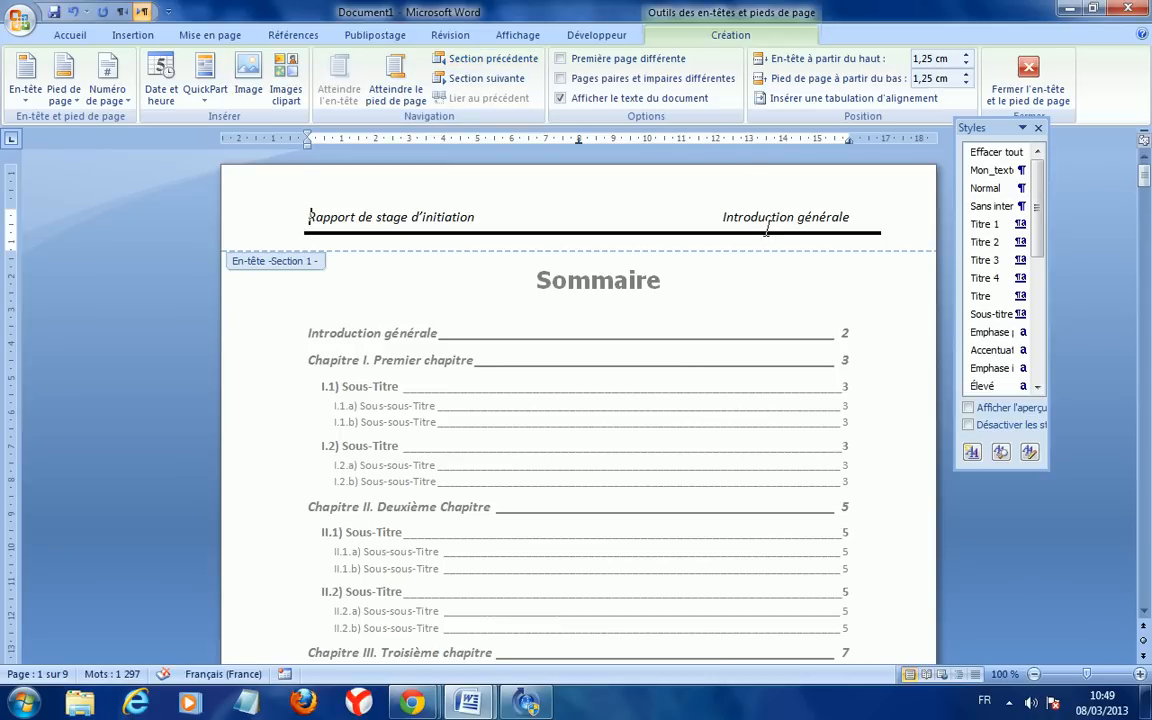
{"action": "key", "text": "ctrl+z"}
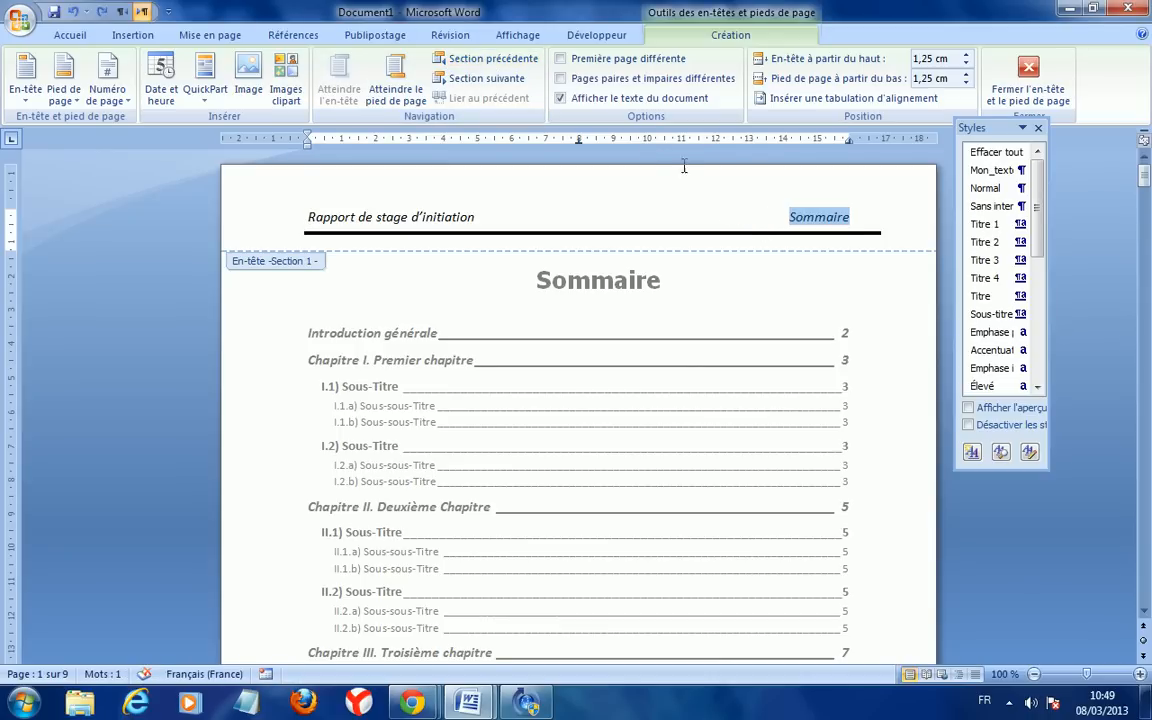
Unlink the Section 2 header from the previous section and replace its "Sommaire" text with "Introduction générale".
{"action": "left_click", "coordinate": [480, 78]}
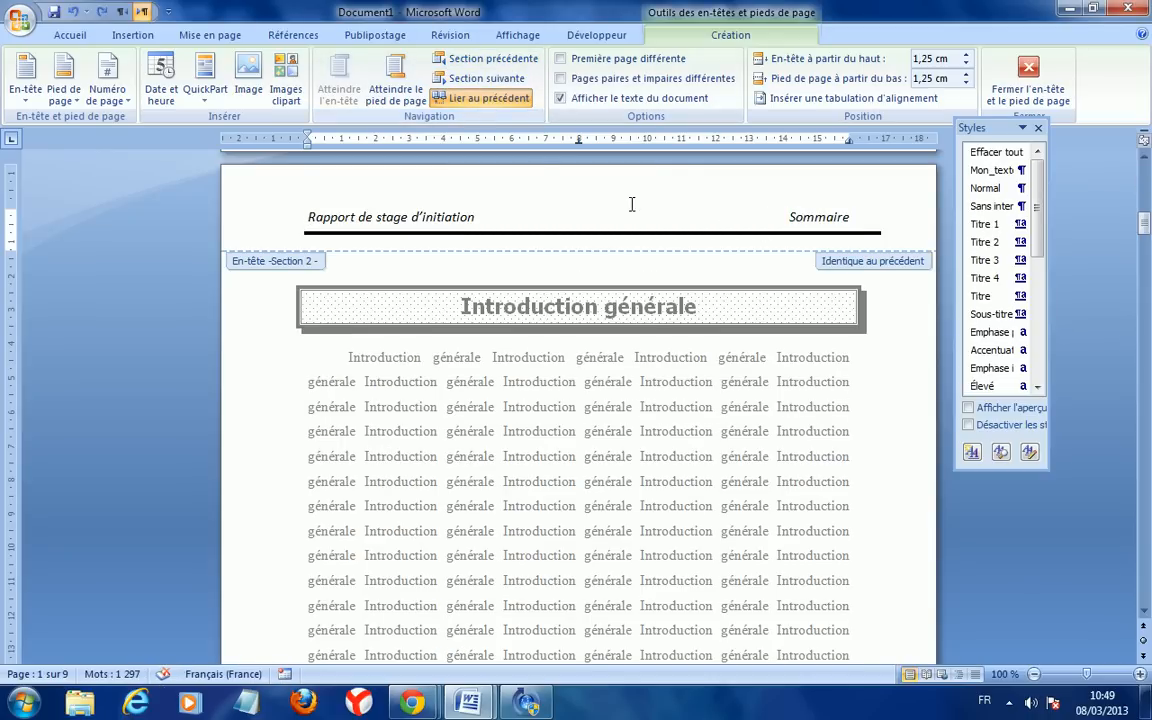
{"action": "left_click", "coordinate": [490, 99]}
{"action": "double_click", "coordinate": [829, 216]}
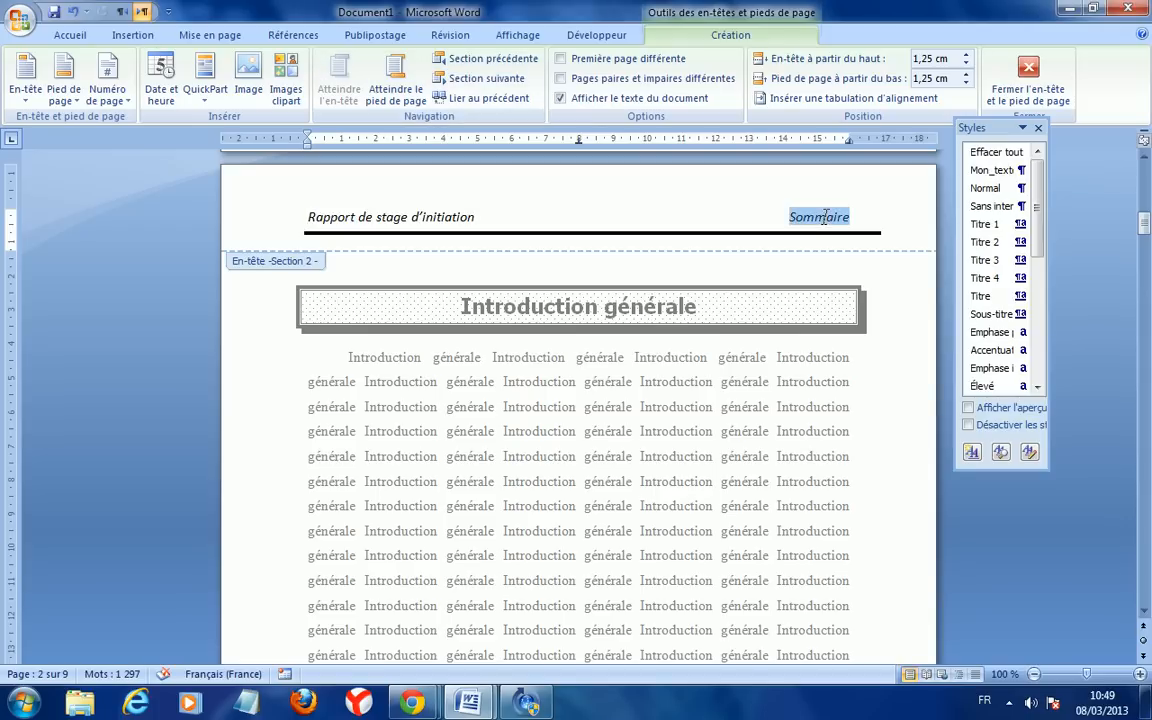
{"action": "type", "text": "Introduction générale"}
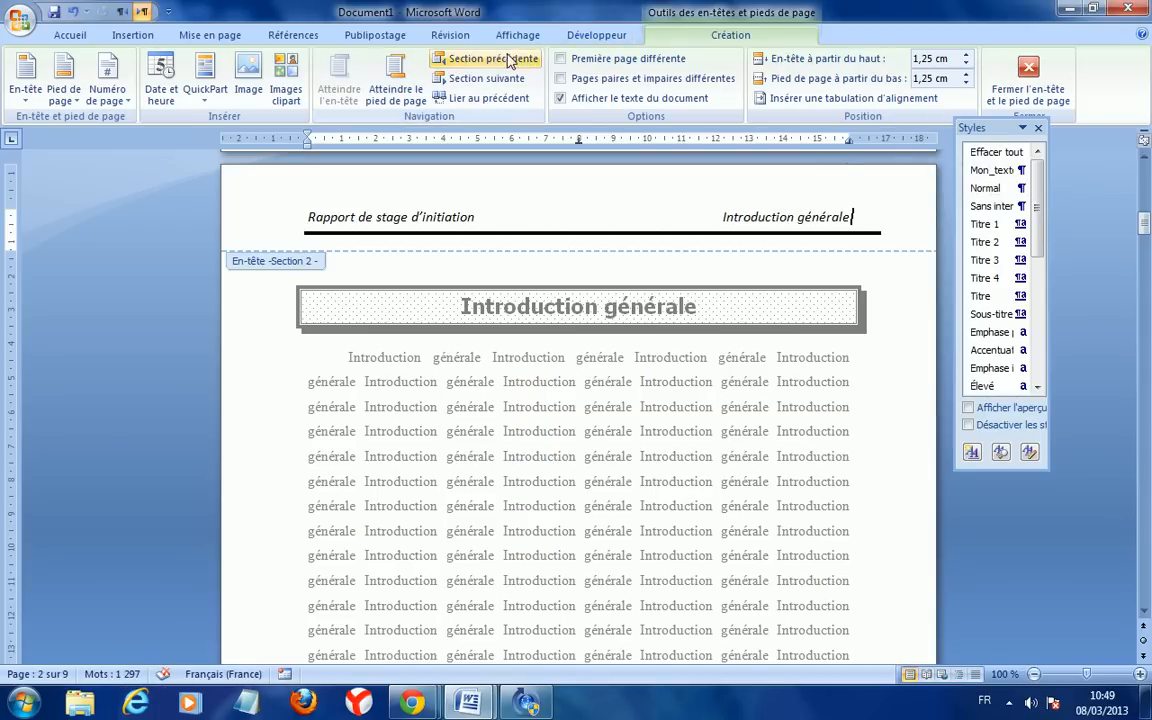
Compare the header texts of Sections 1 and 2, and go to the Section 3 header.
{"action": "left_click", "coordinate": [509, 60]}
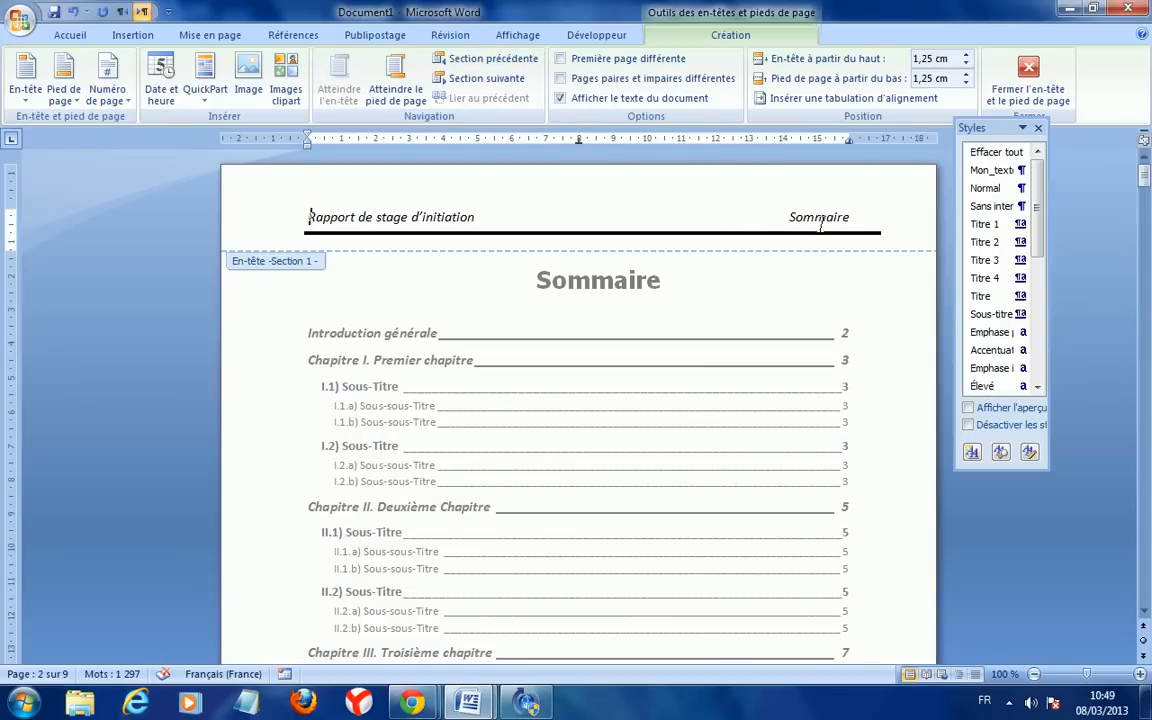
{"action": "left_click", "coordinate": [484, 79]}
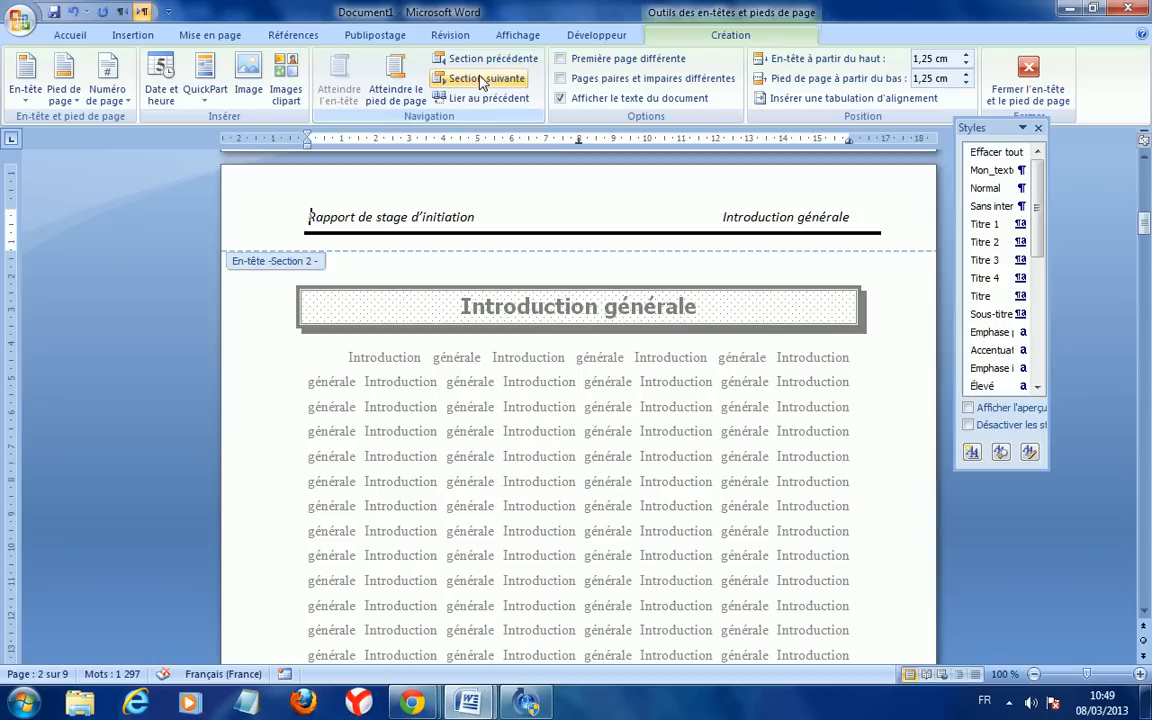
{"action": "left_click", "coordinate": [484, 79]}
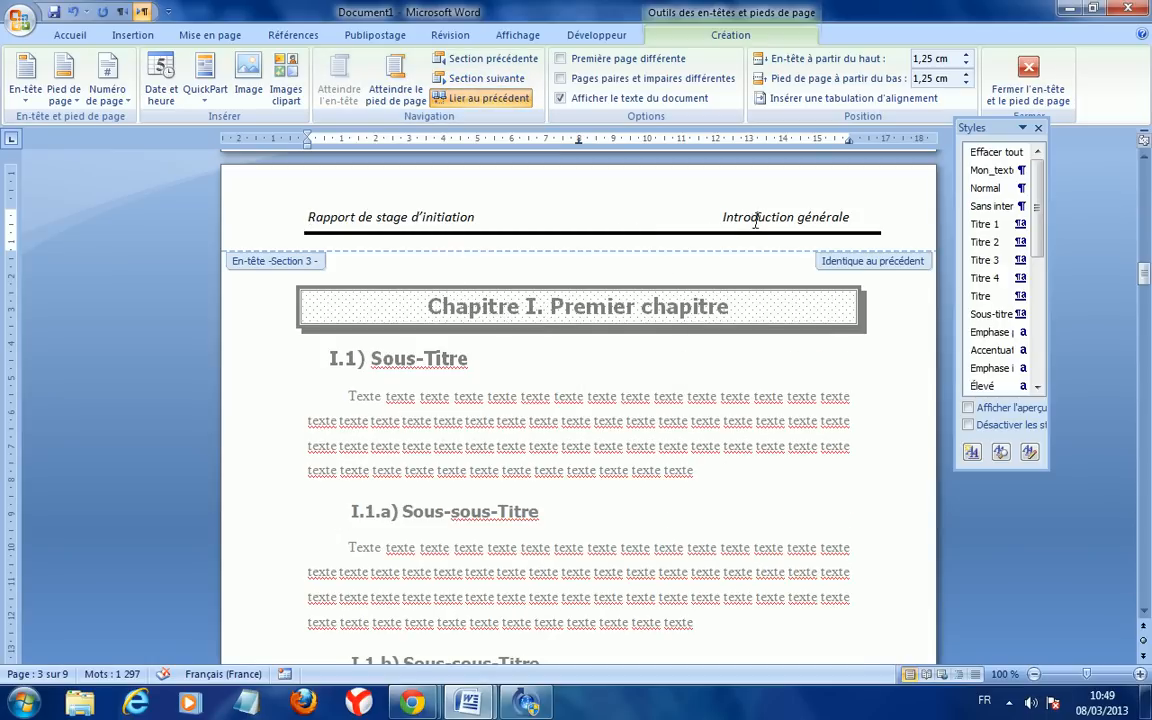
Unlink the Section 3 header from the previous section and replace "Introduction générale" with "Chap I Premier Chapitre".
{"action": "left_click", "coordinate": [528, 99]}
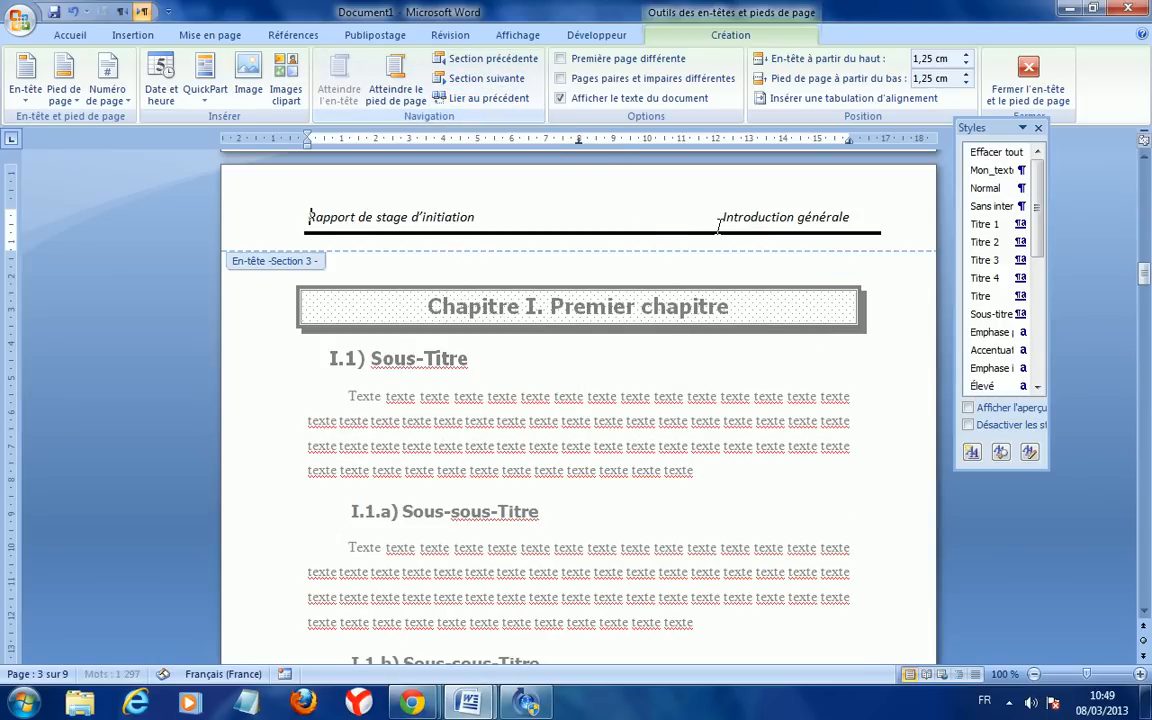
{"action": "left_click_drag", "start_coordinate": [718, 219], "coordinate": [832, 216]}
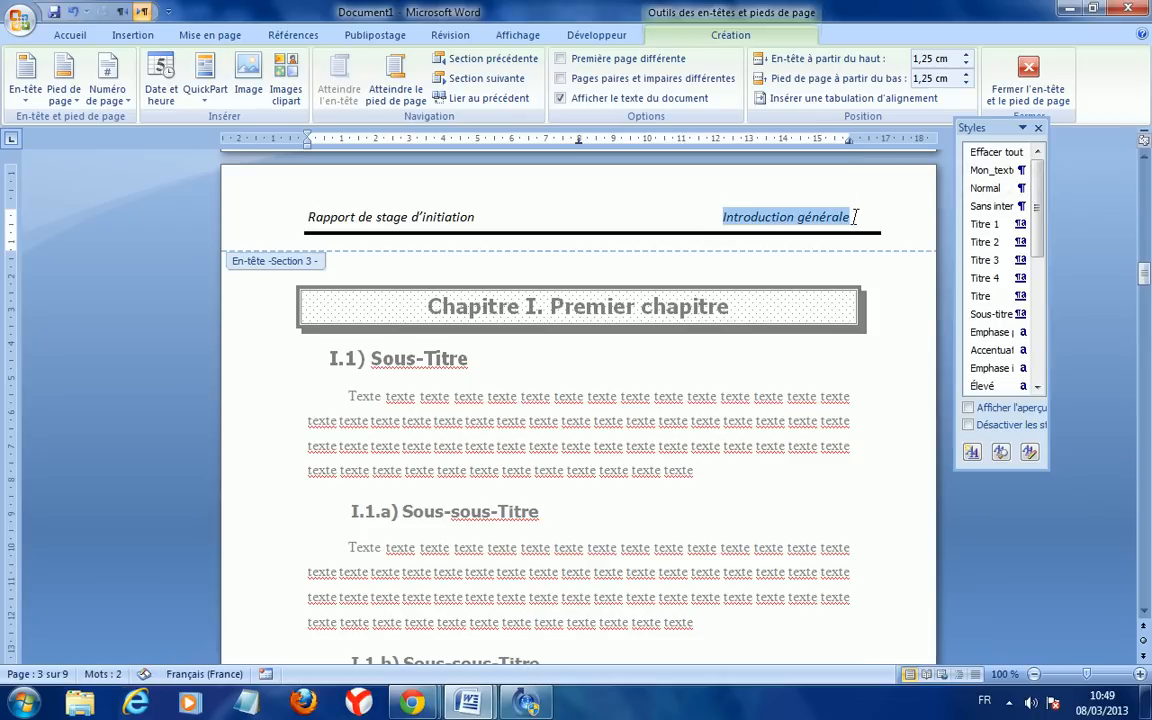
{"action": "type", "text": "Premier"}
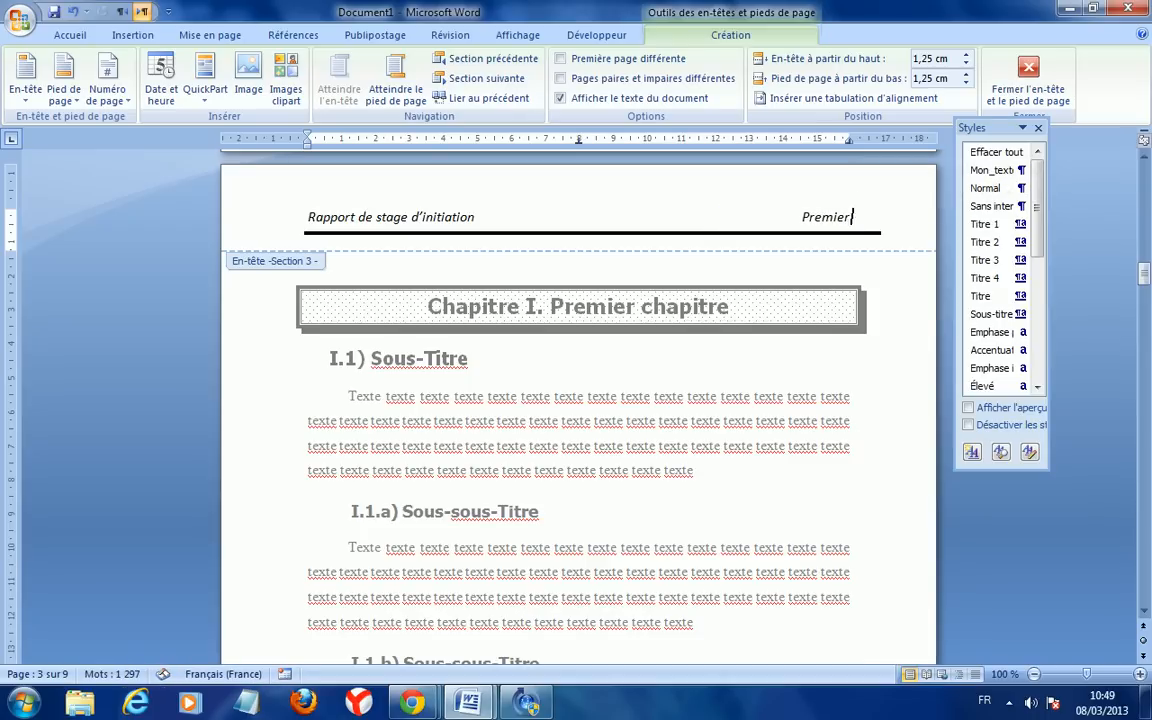
{"action": "type", "text": " Chapitre"}
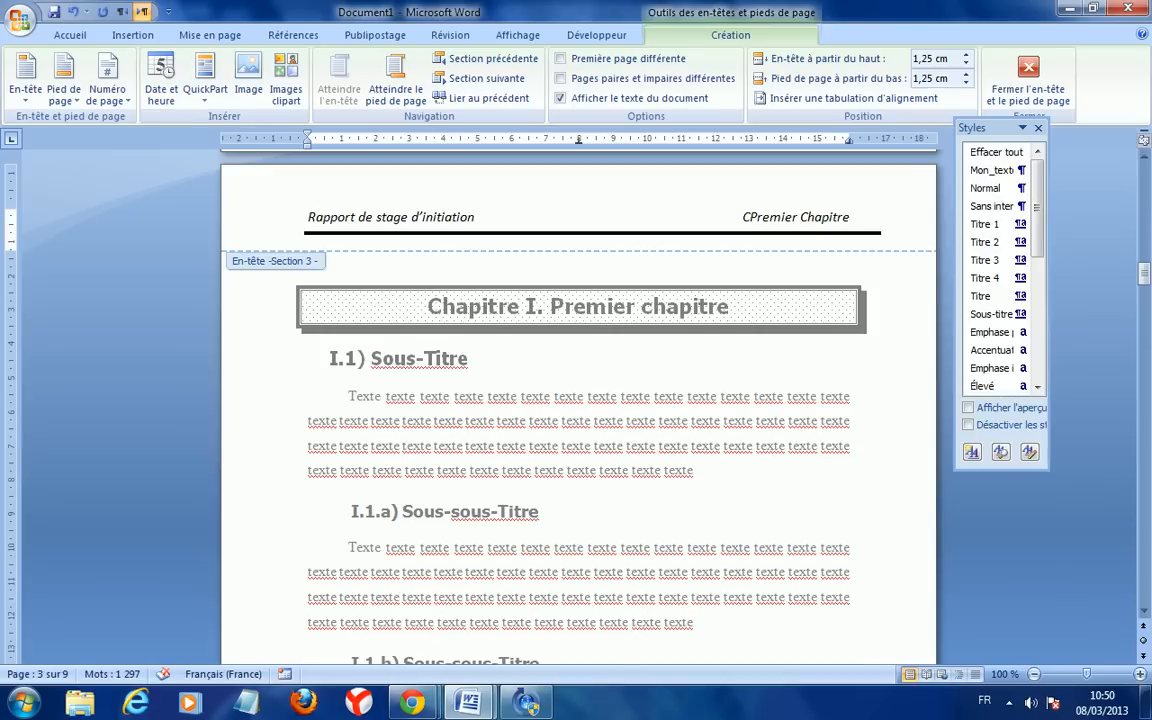
{"action": "left_click", "coordinate": [752, 216]}
{"action": "type", "text": "I"}
Unlink the Section 4 header from the previous section and change its chapter text to "Chap II Deuxieme Chapitre".
{"action": "left_click", "coordinate": [478, 78]}
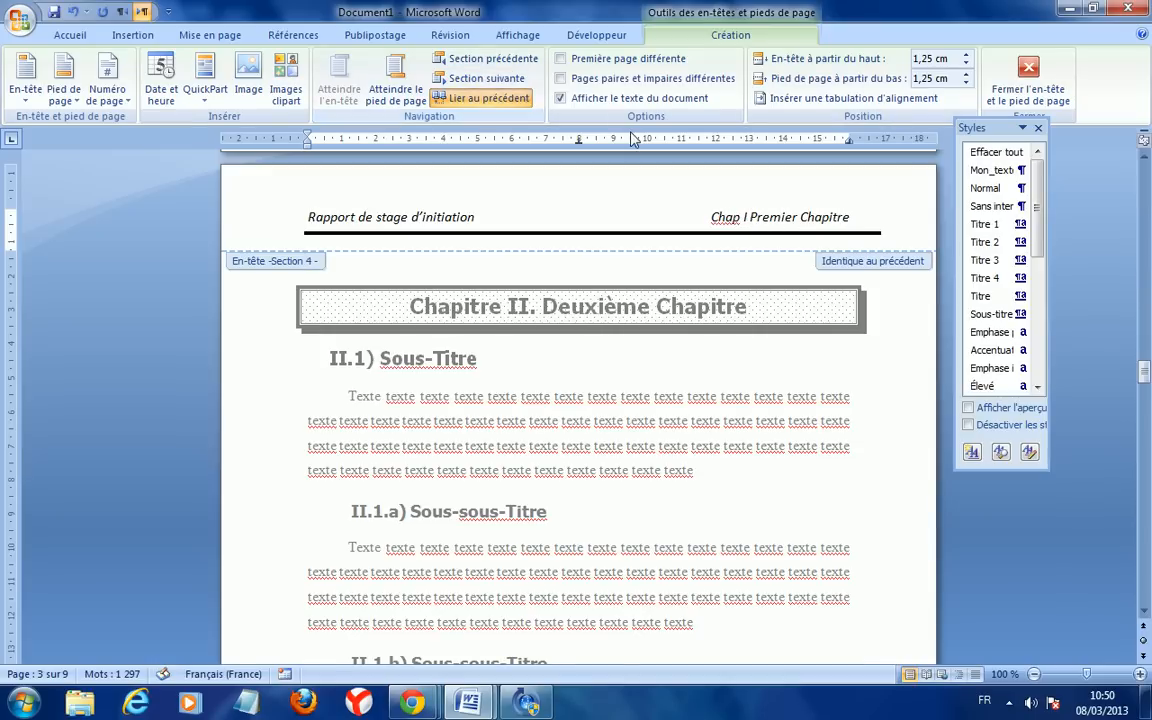
{"action": "left_click", "coordinate": [503, 98]}
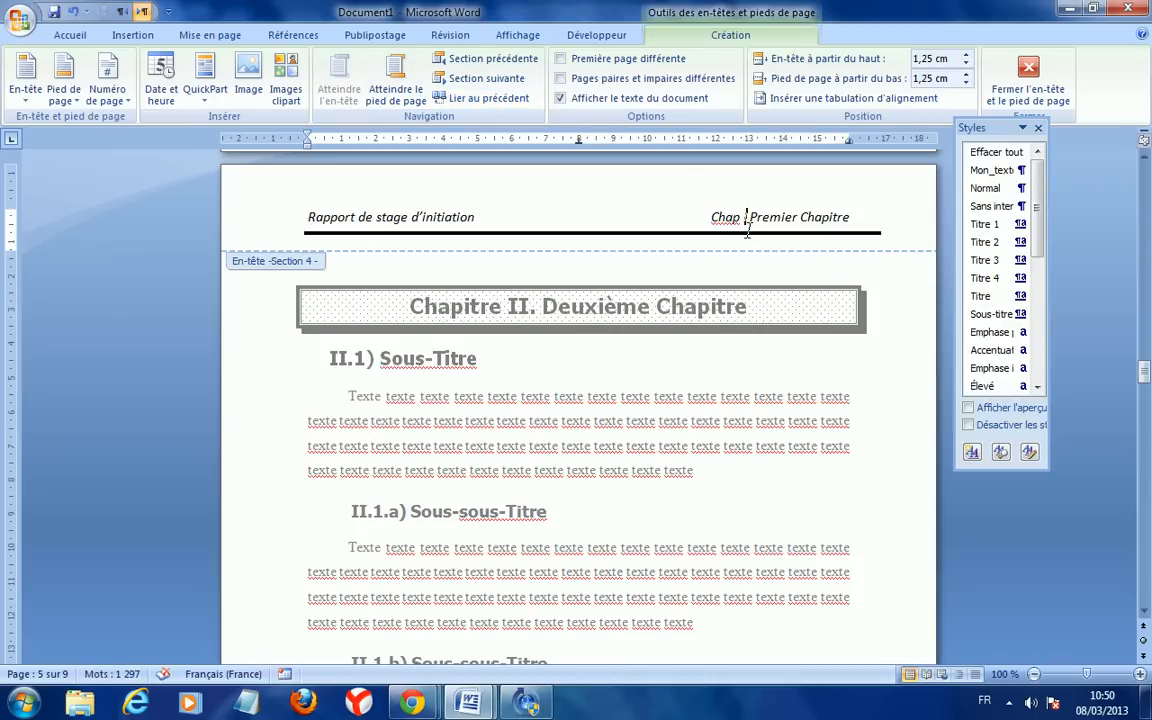
{"action": "left_click", "coordinate": [747, 230]}
{"action": "type", "text": "I"}
{"action": "key", "text": "shift+End"}
{"action": "key", "text": "shift+Left"}
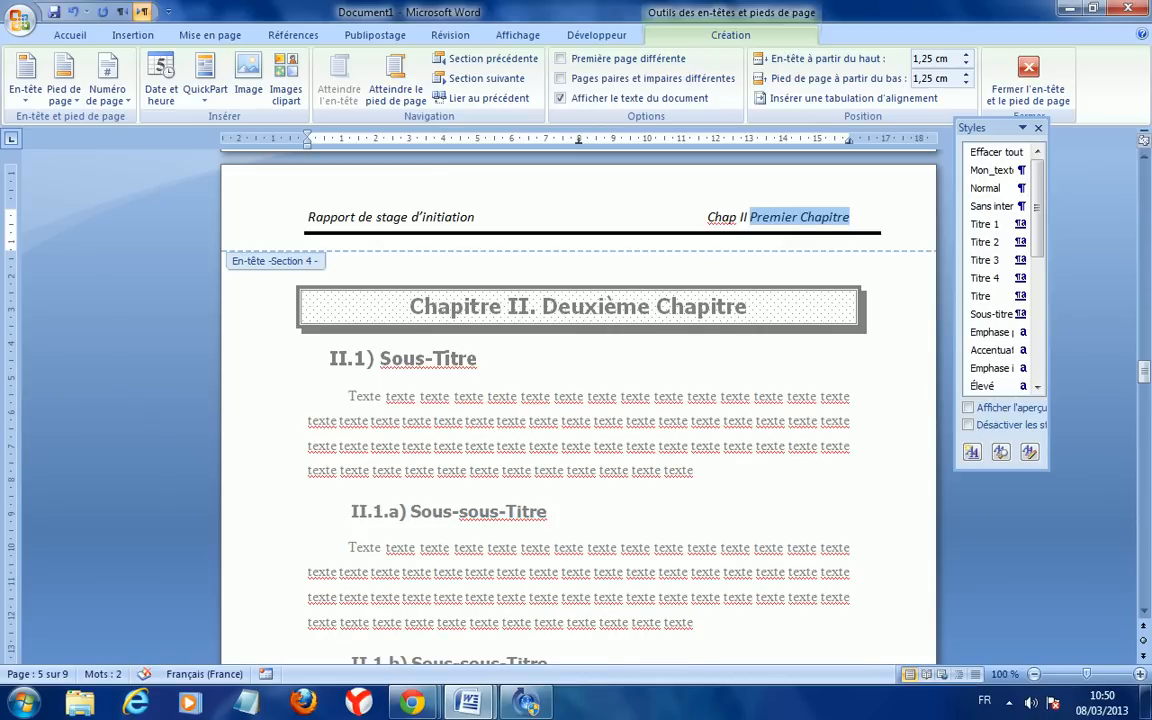
{"action": "type", "text": "Deuxieme Chapitre"}
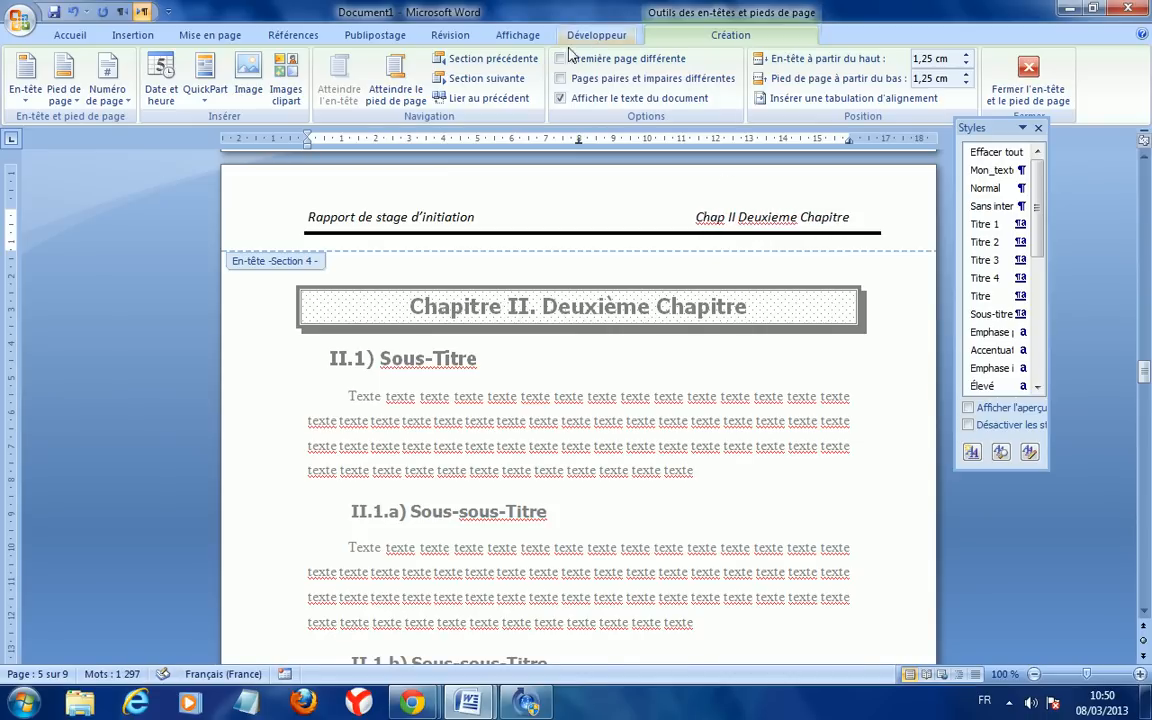
Unlink the Section 5 header from the previous section and change its chapter text to "Chap III Troisième Chapitre".
{"action": "left_click", "coordinate": [484, 78]}
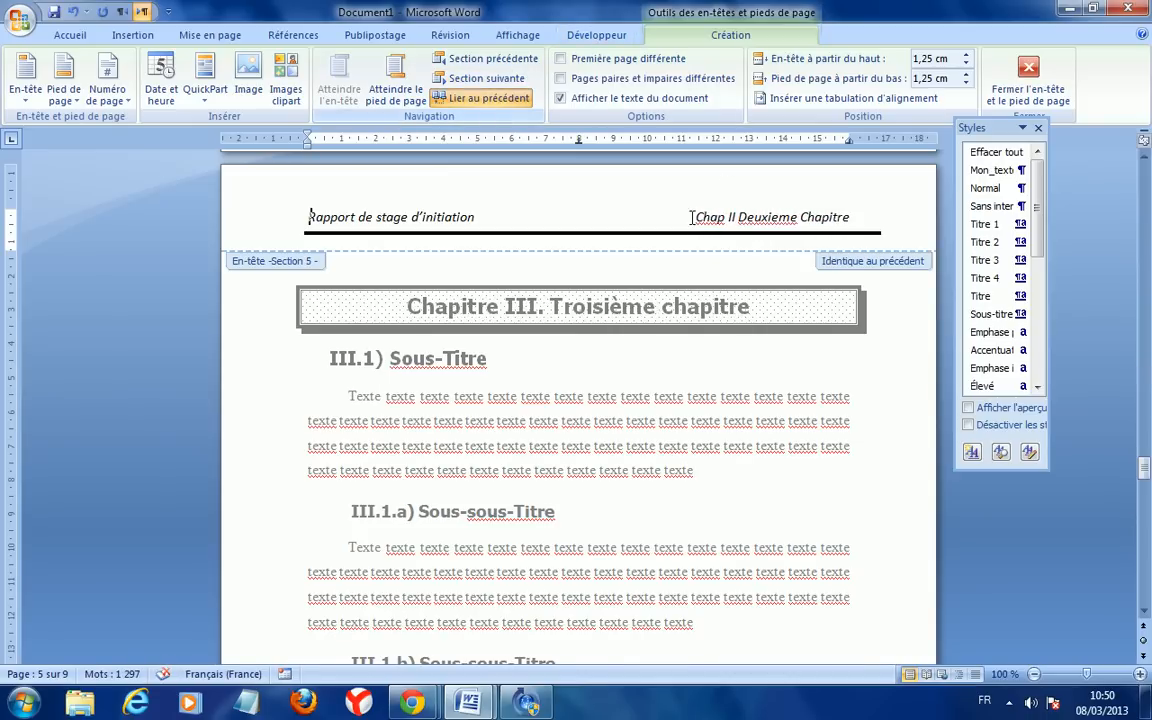
{"action": "left_click", "coordinate": [478, 100]}
{"action": "left_click", "coordinate": [731, 226]}
{"action": "type", "text": "I"}
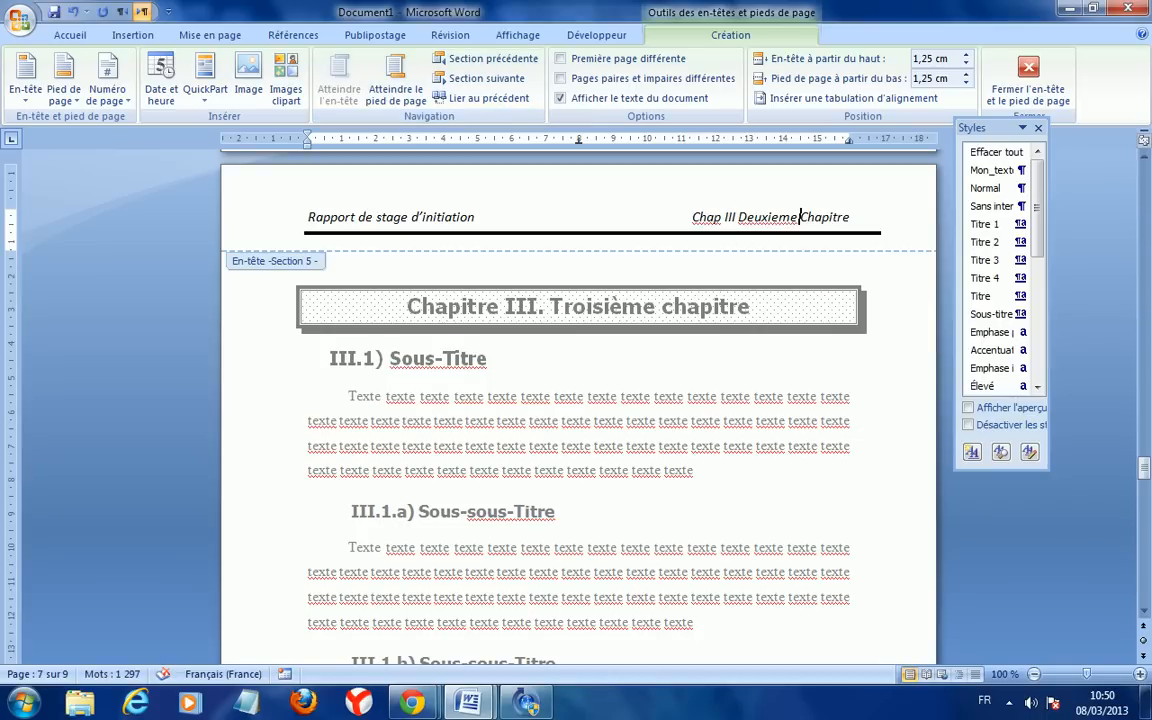
{"action": "left_click", "coordinate": [796, 217]}
{"action": "key", "text": "BackSpace"}
{"action": "key", "text": "BackSpace"}
{"action": "key", "text": "BackSpace"}
{"action": "key", "text": "BackSpace"}
{"action": "key", "text": "BackSpace"}
{"action": "key", "text": "BackSpace"}
{"action": "key", "text": "BackSpace"}
{"action": "key", "text": "BackSpace"}
{"action": "key", "text": "BackSpace"}
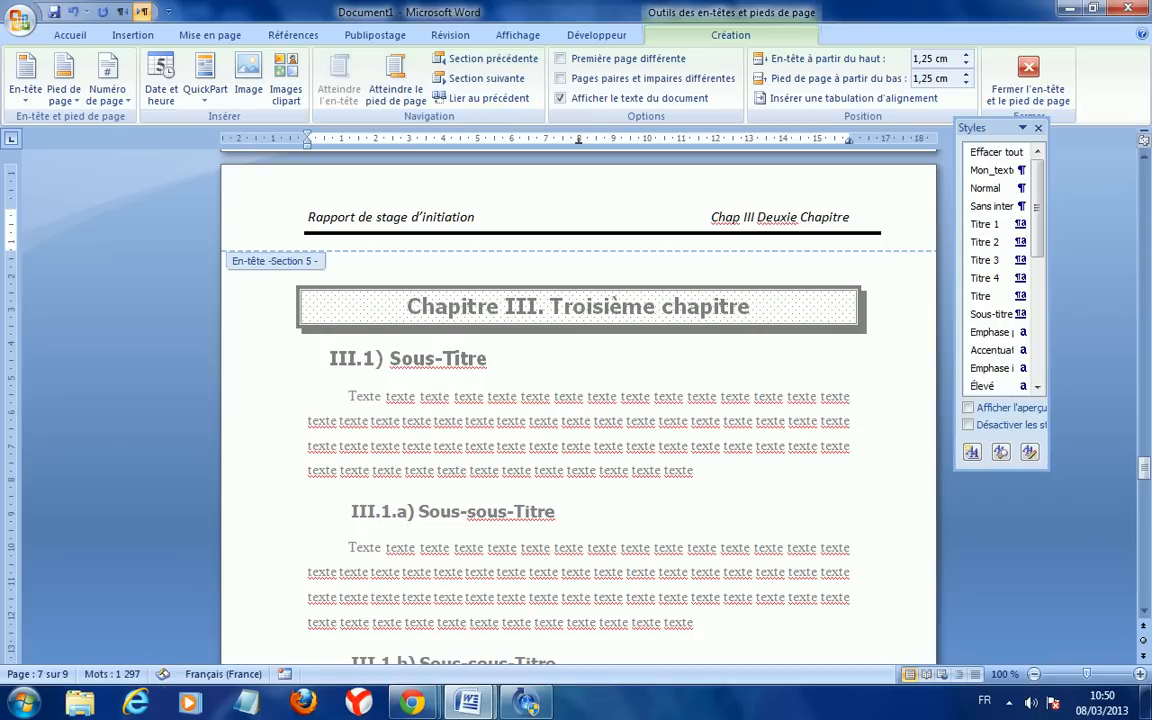
{"action": "type", "text": "Troisièm"}
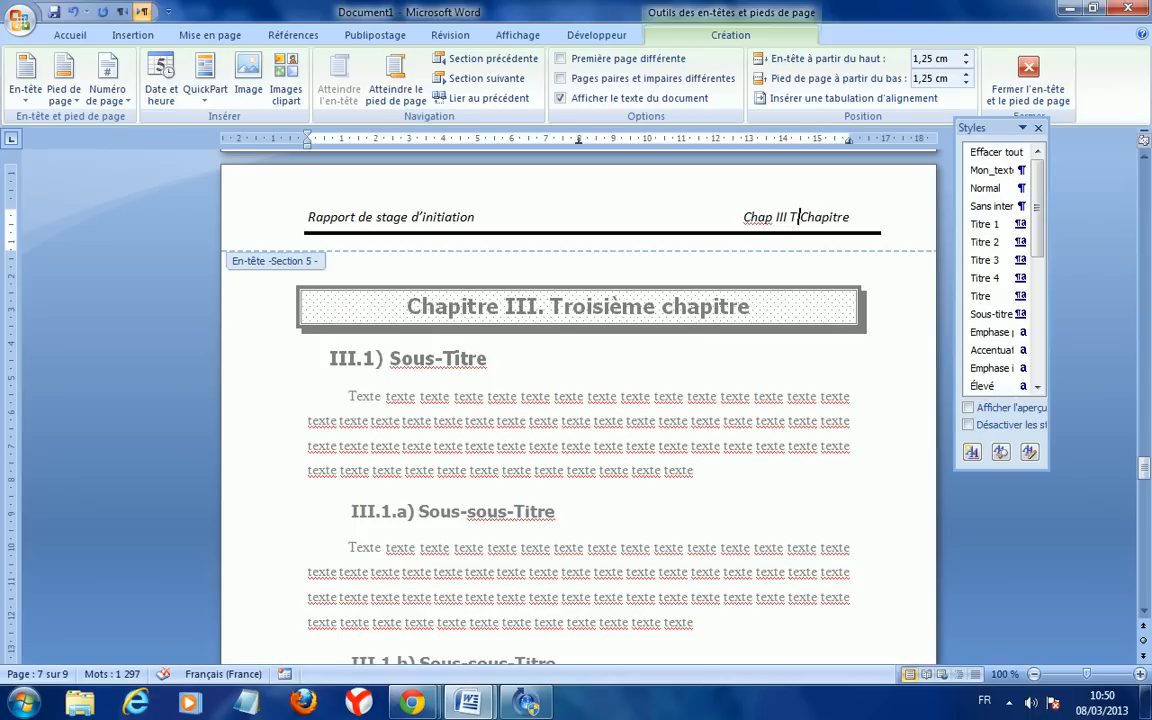
{"action": "type", "text": "e"}
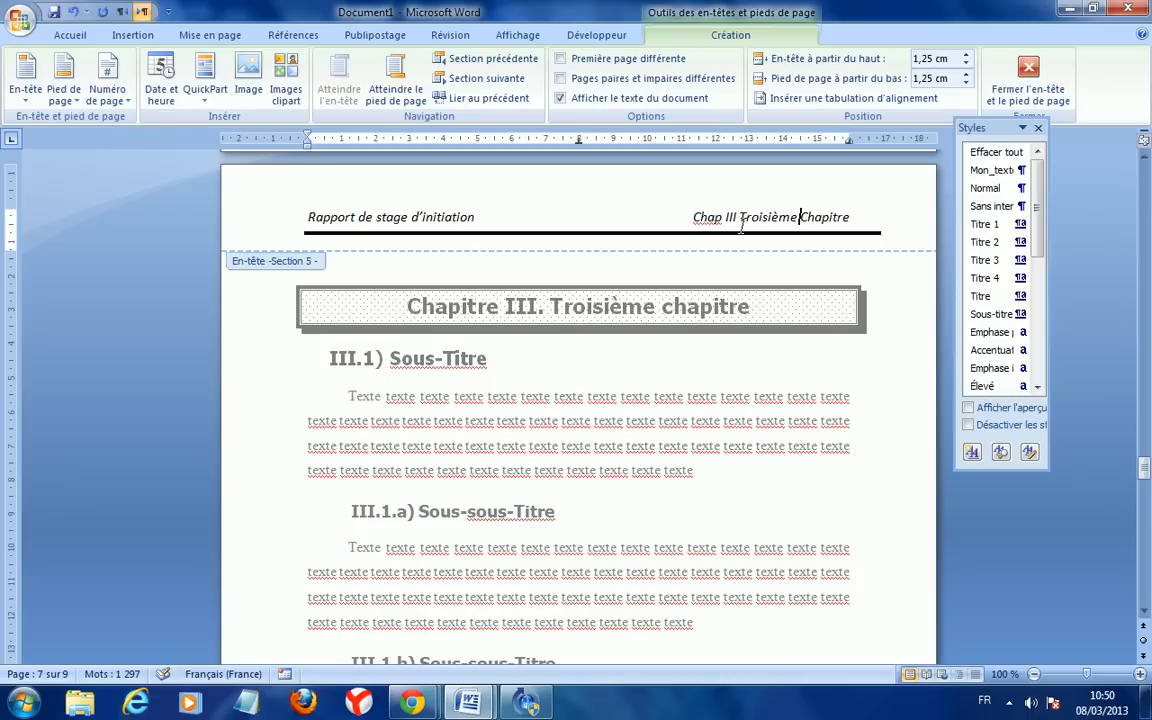
Unlink the Section 6 header from the previous section, replace its chapter text with "Conclusion générale" and close the header.
{"action": "left_click", "coordinate": [490, 79]}
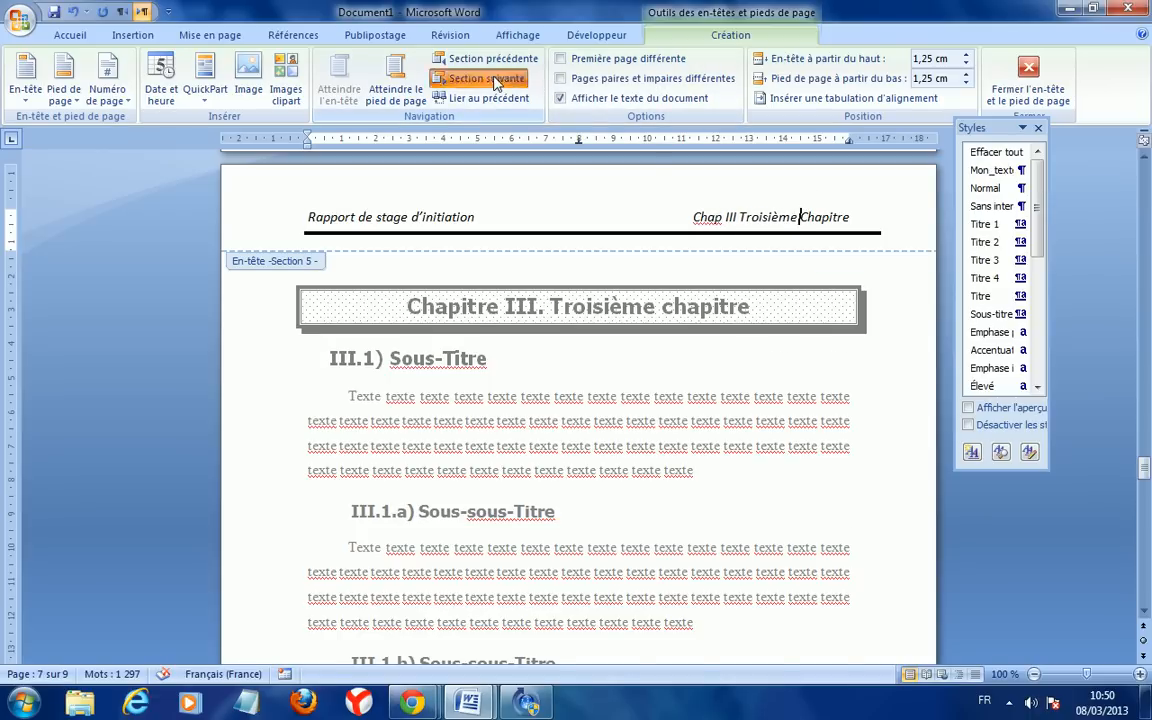
{"action": "double_click", "coordinate": [733, 216]}
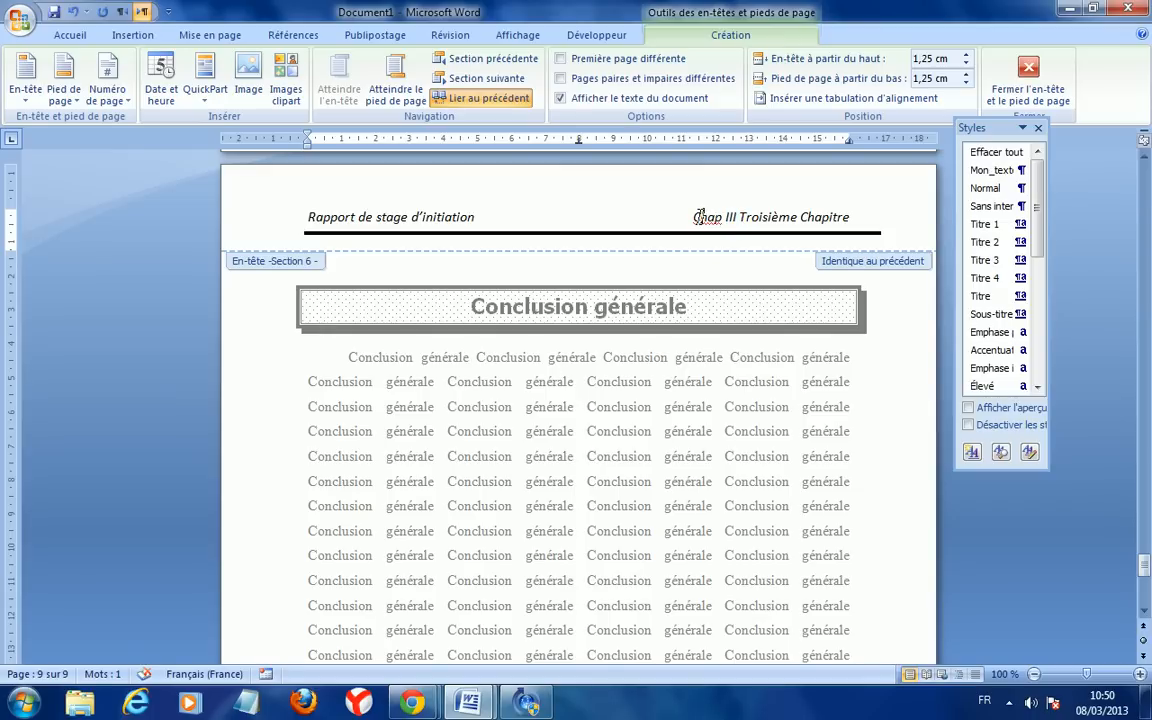
{"action": "left_click", "coordinate": [470, 98]}
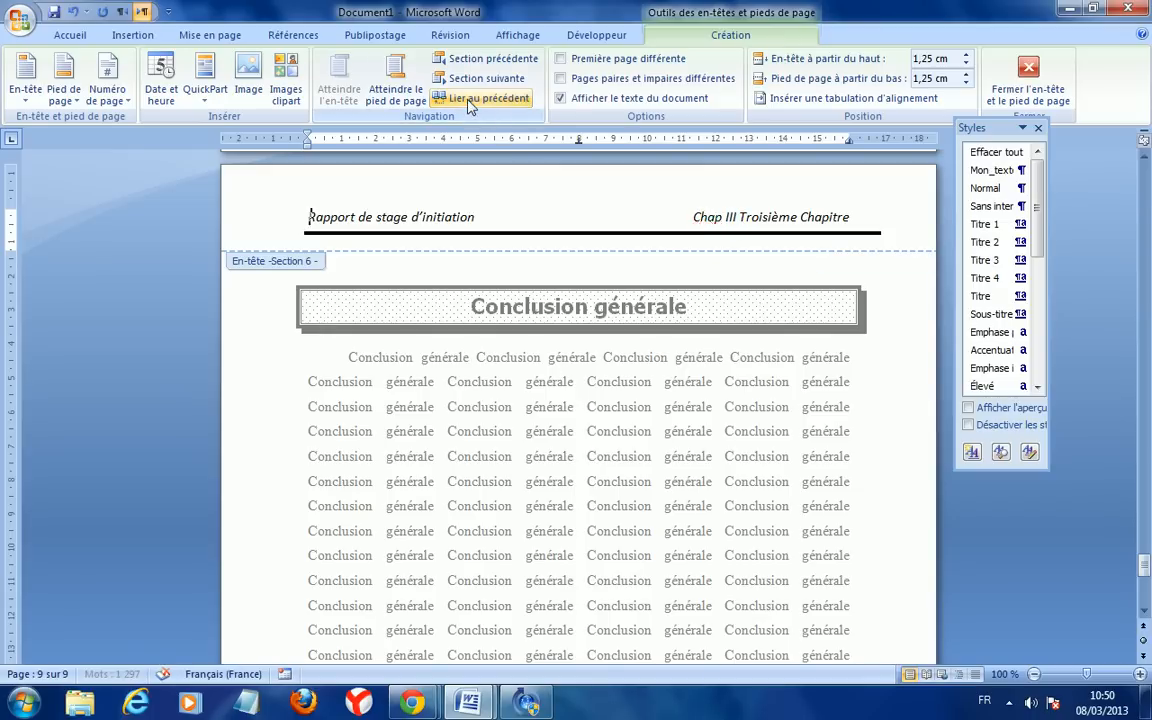
{"action": "triple_click", "coordinate": [727, 217]}
{"action": "type", "text": "Co"}
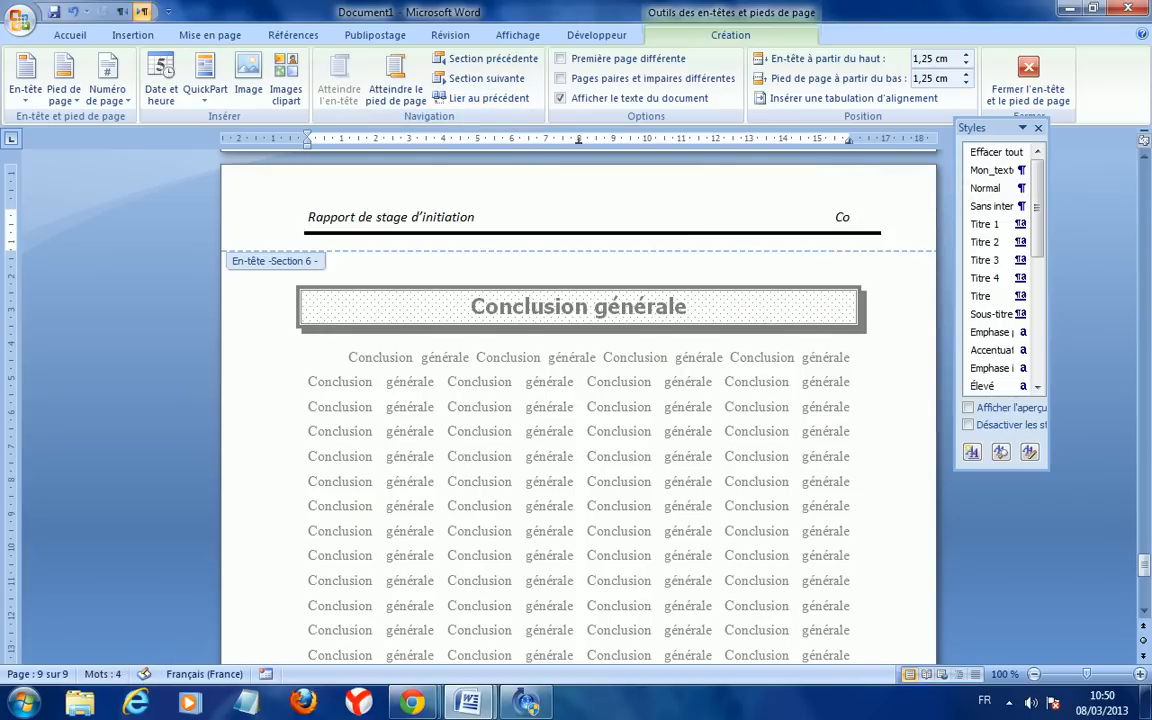
{"action": "type", "text": "nclusion "}
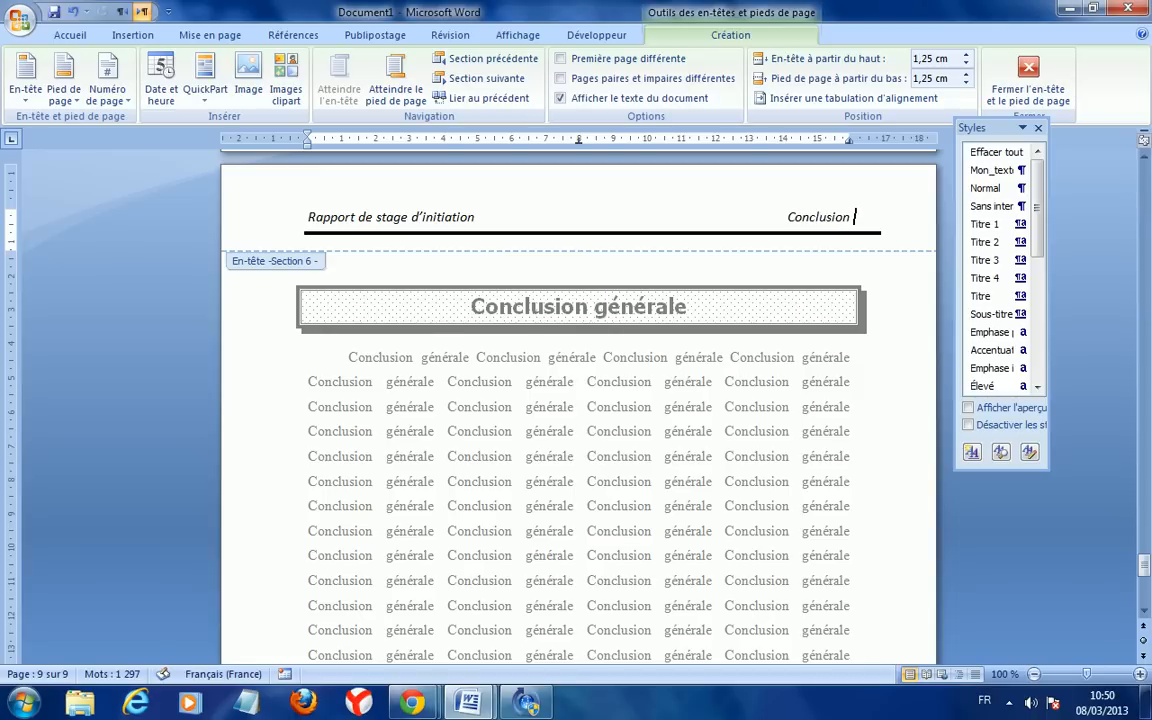
{"action": "type", "text": "générale"}
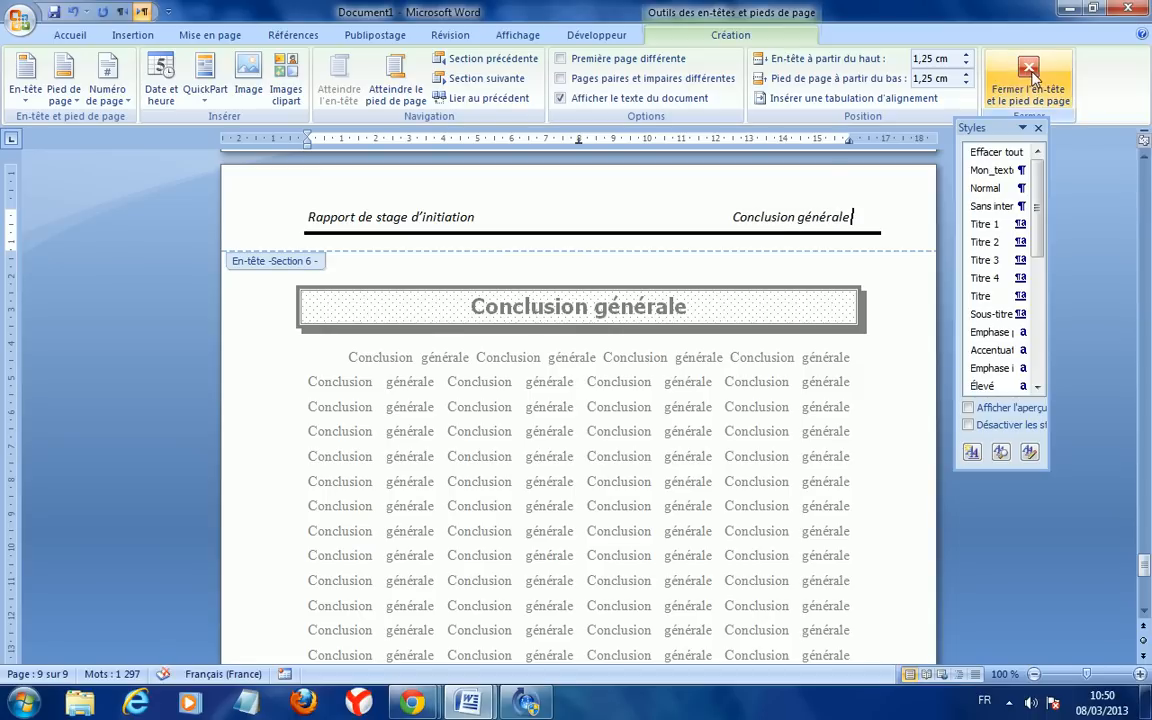
{"action": "left_click", "coordinate": [1030, 80]}
Review the section headers throughout the document, from the chapters back to the Sommaire and Introduction générale pages.
{"action": "left_click_drag", "start_coordinate": [1147, 185], "coordinate": [1147, 347]}
{"action": "left_click_drag", "start_coordinate": [1146, 362], "coordinate": [1145, 310]}
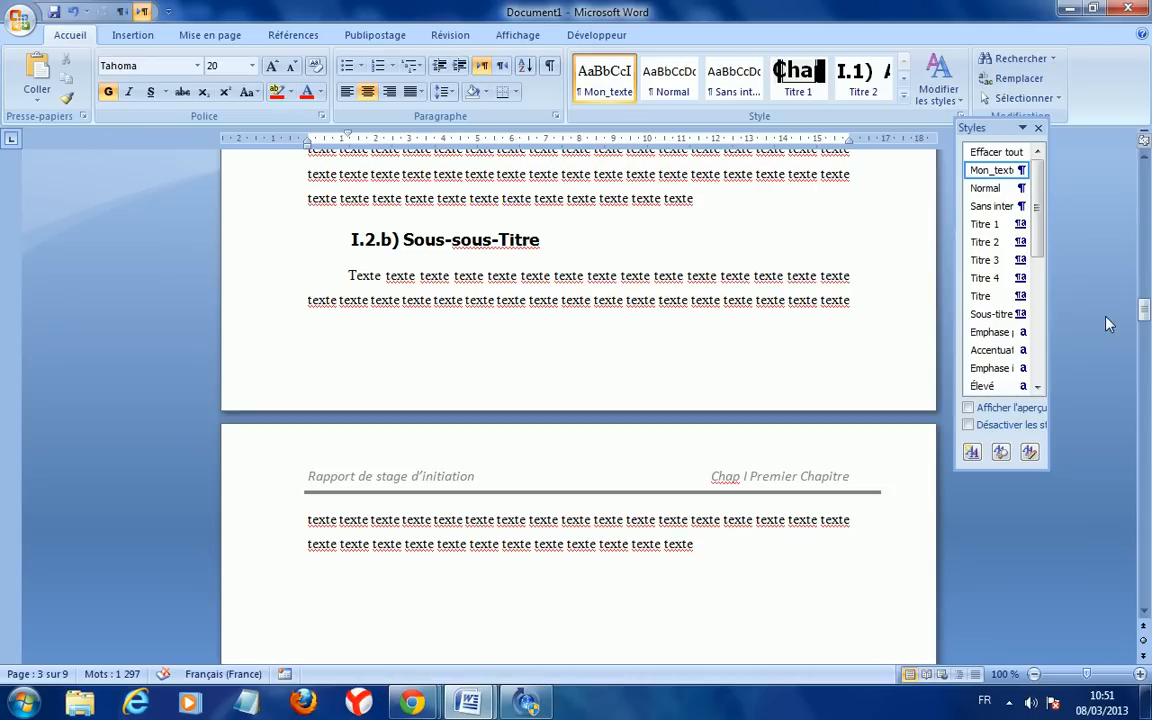
{"action": "left_click_drag", "start_coordinate": [1145, 318], "coordinate": [1146, 174]}
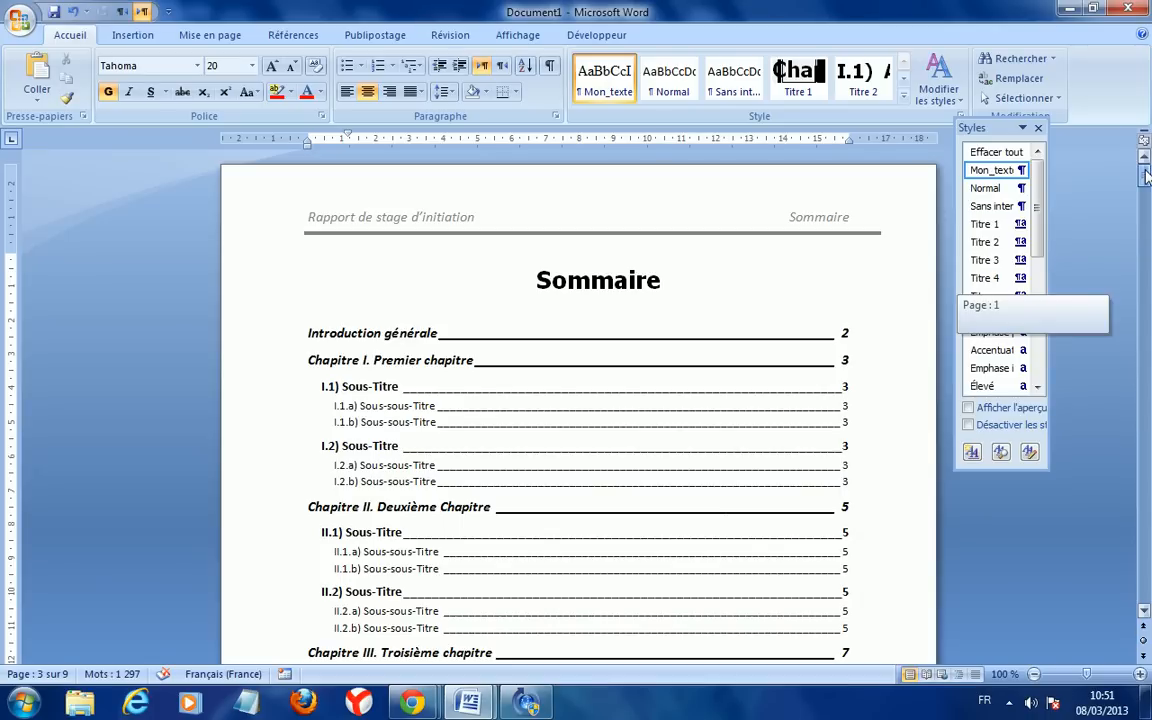
{"action": "left_click_drag", "start_coordinate": [1146, 174], "coordinate": [1146, 174]}
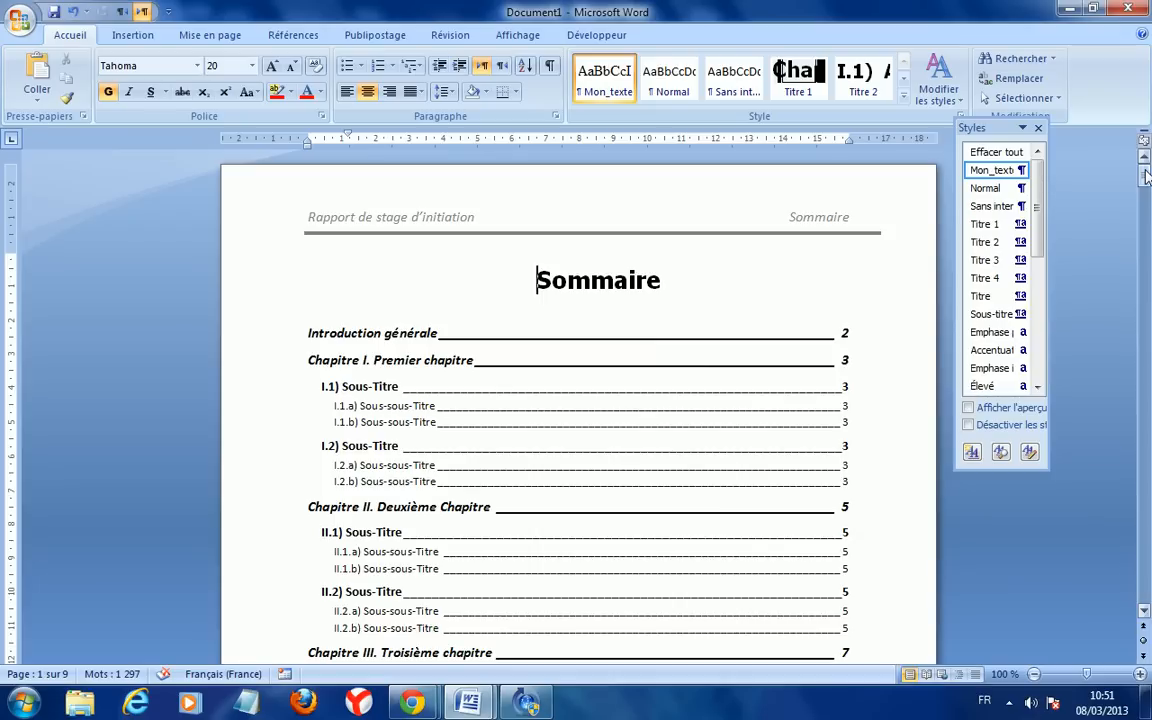
{"action": "left_click_drag", "start_coordinate": [1146, 174], "coordinate": [1146, 207]}
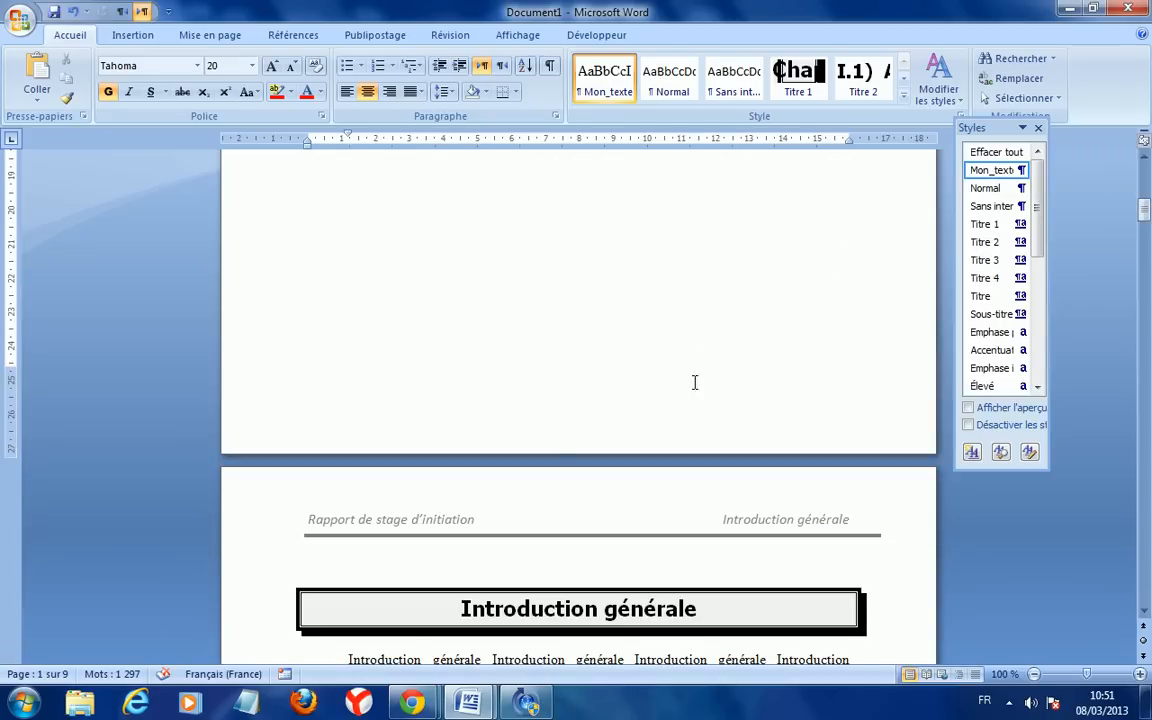